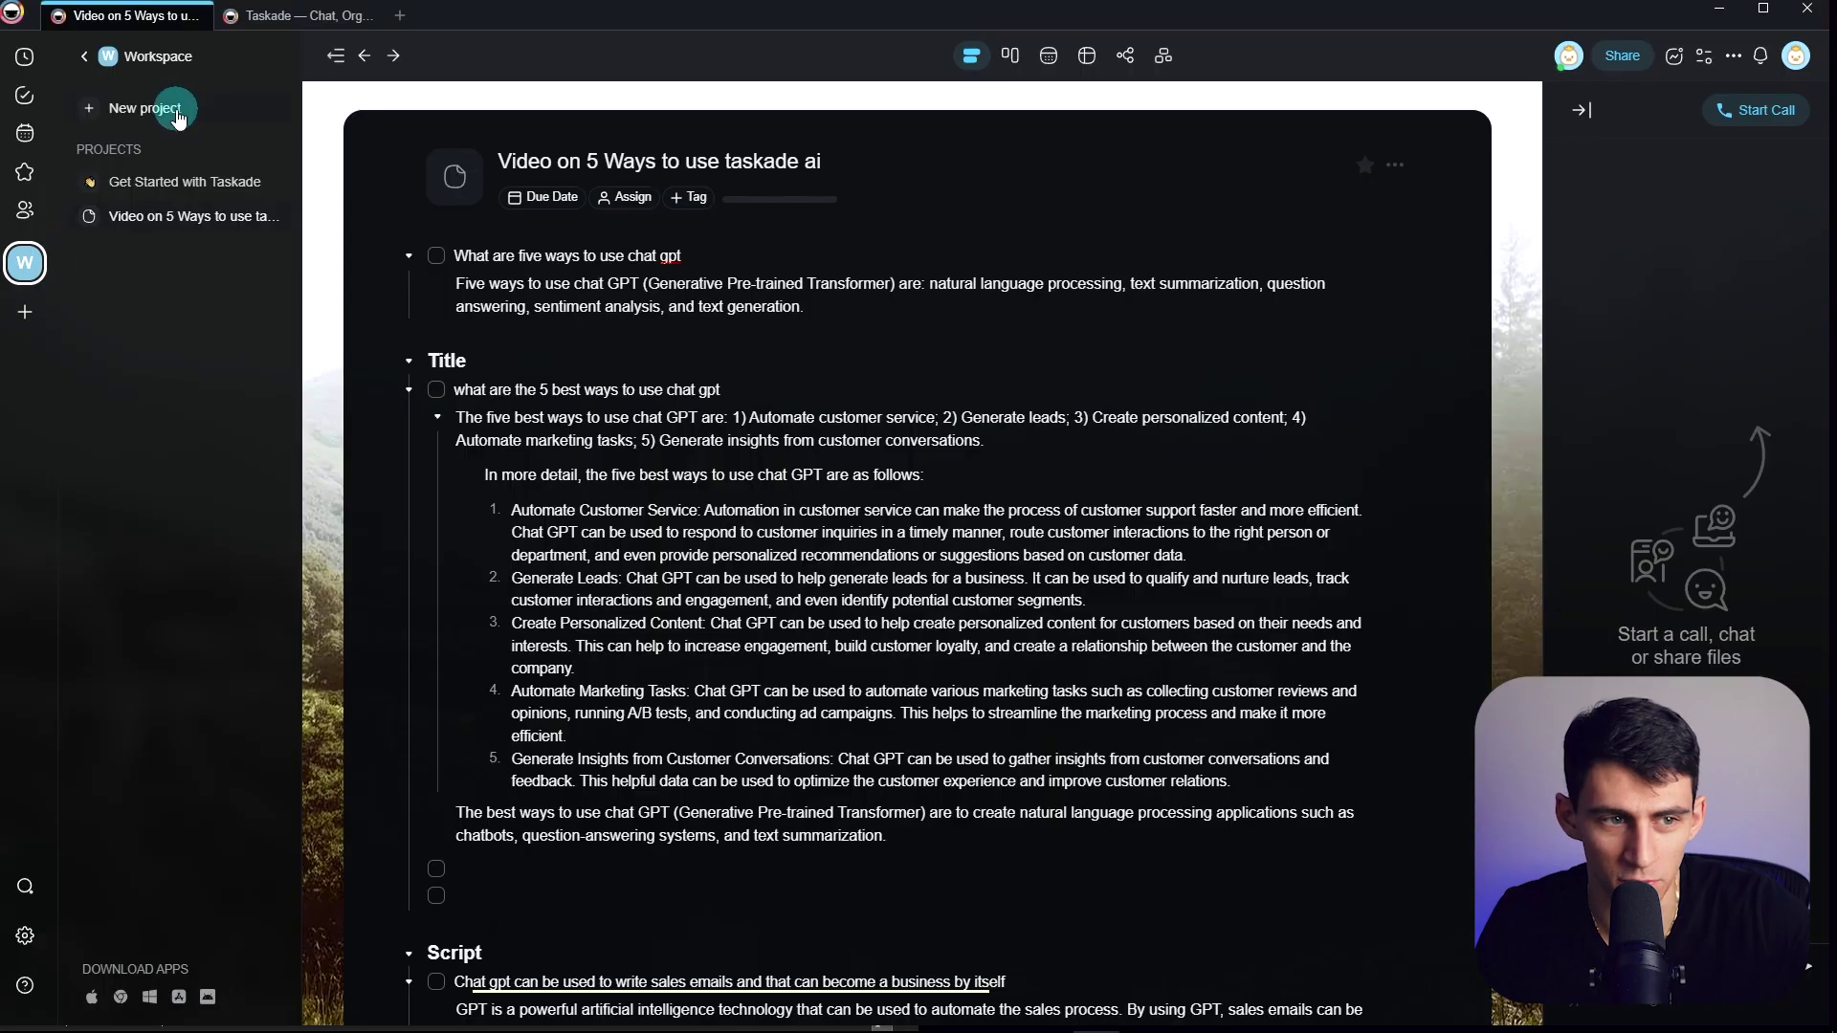
Create a blank project named New Project Example, add task record video 1 and assign the admin.
left_click(178, 117)
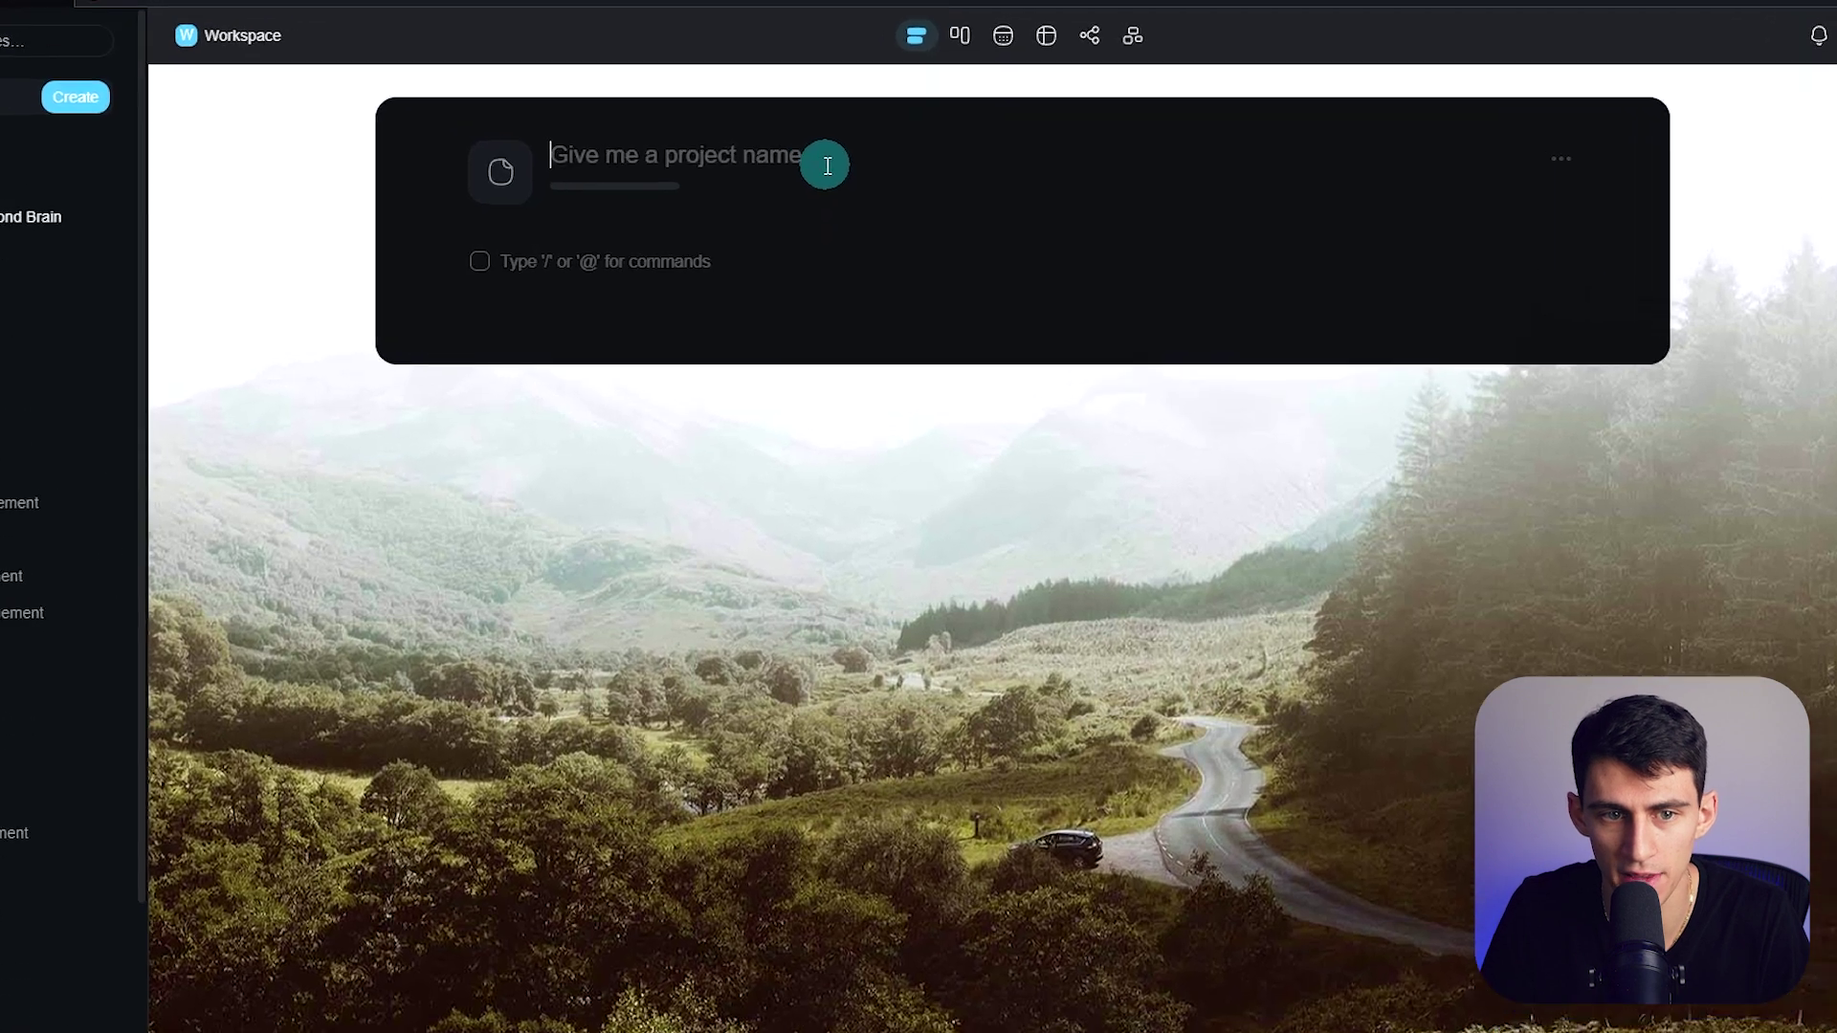
type("New Project Ex")
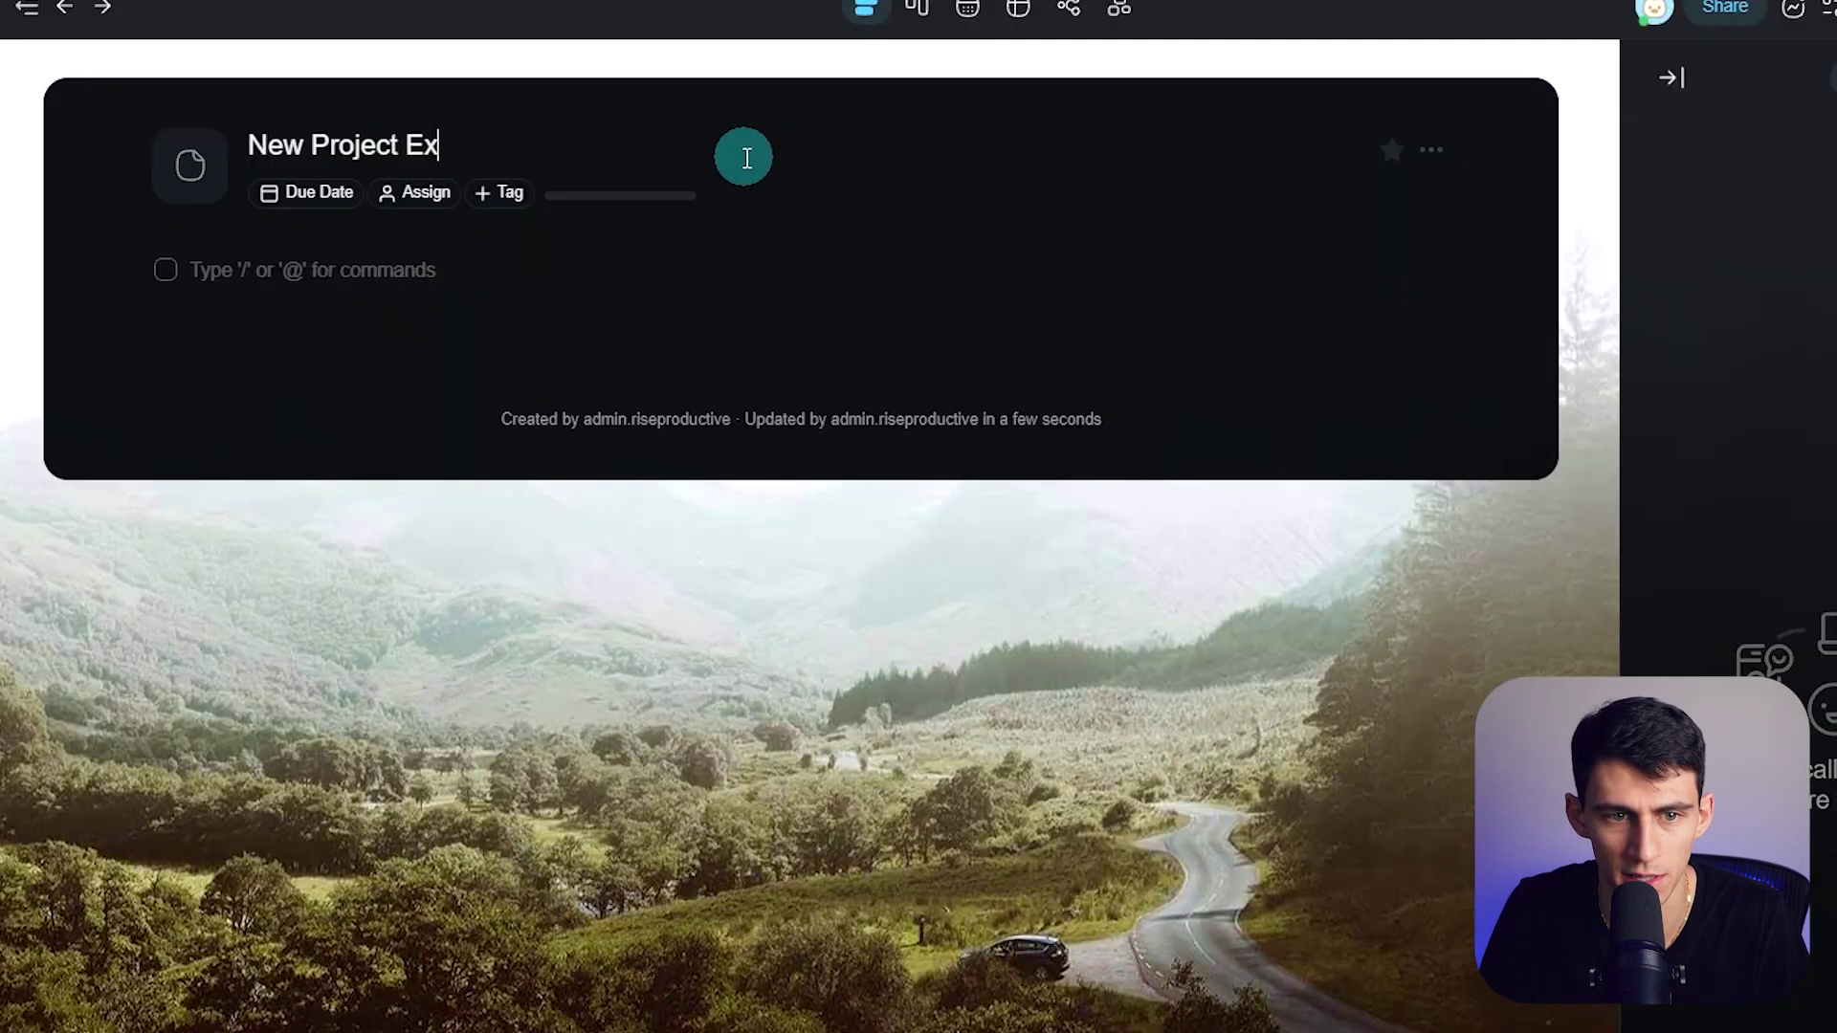
type("ample")
left_click(312, 267)
type("@de")
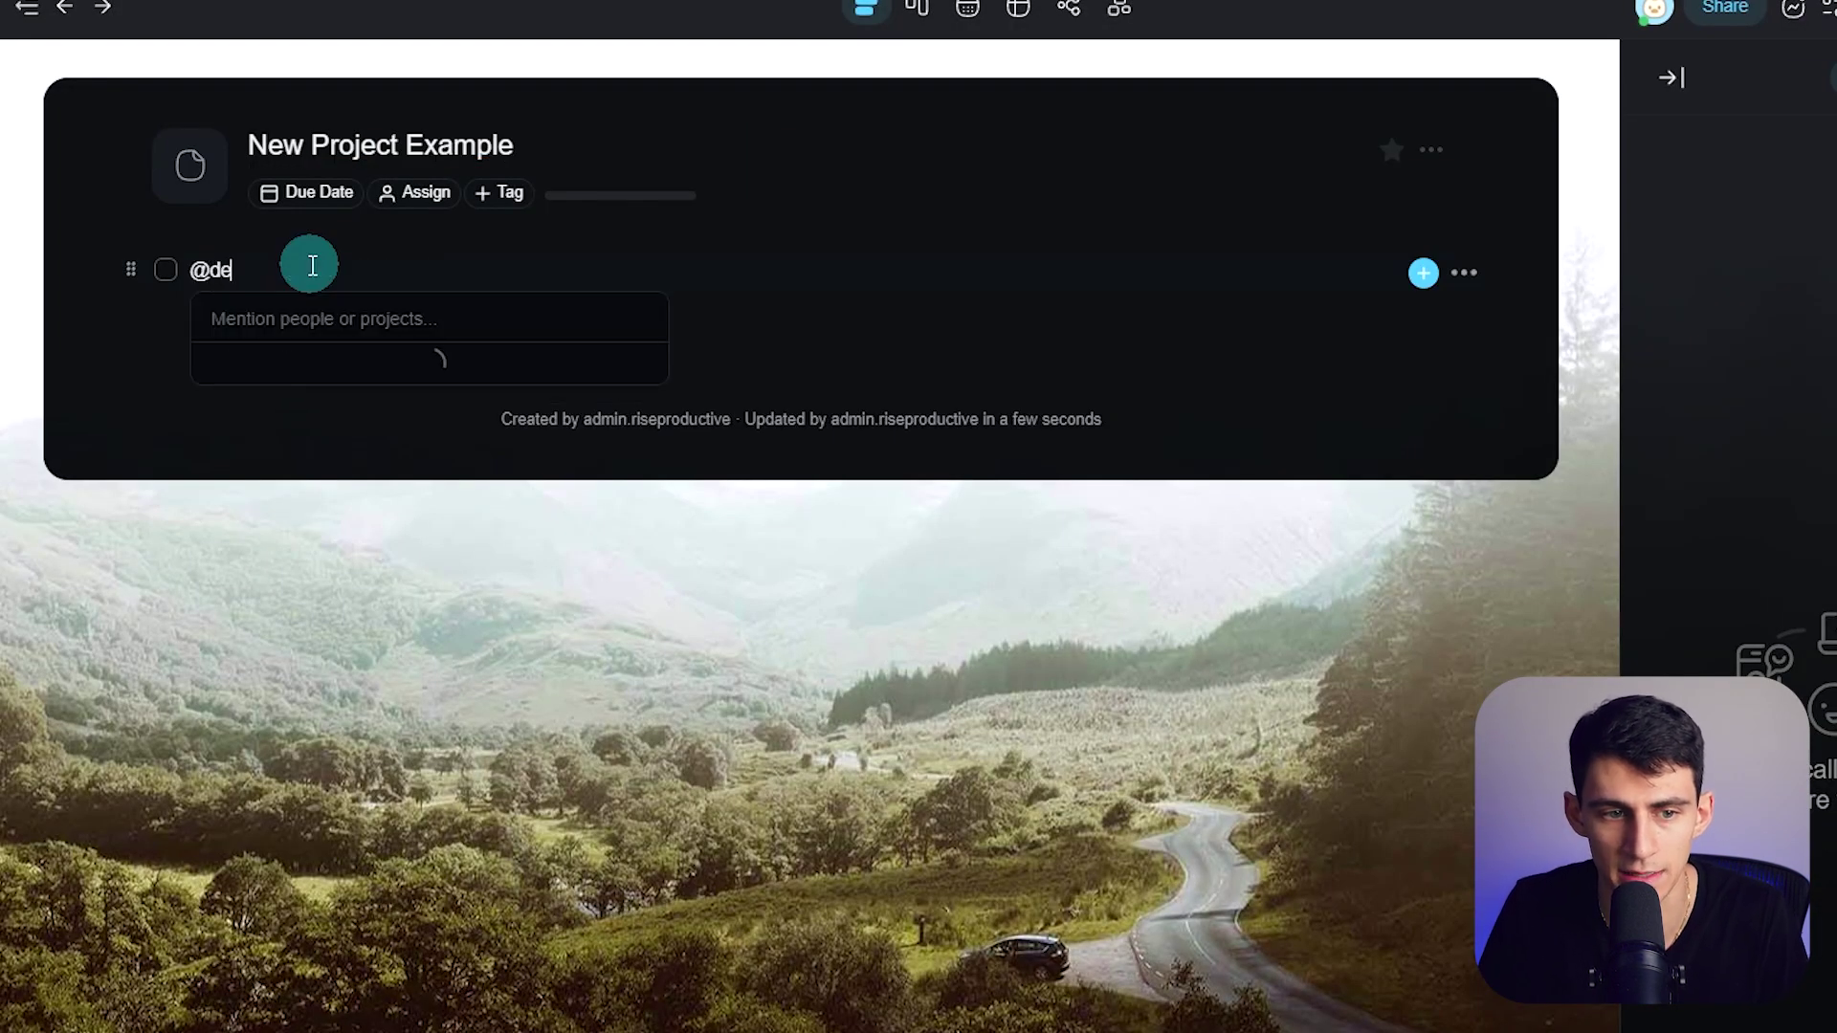
type("metri")
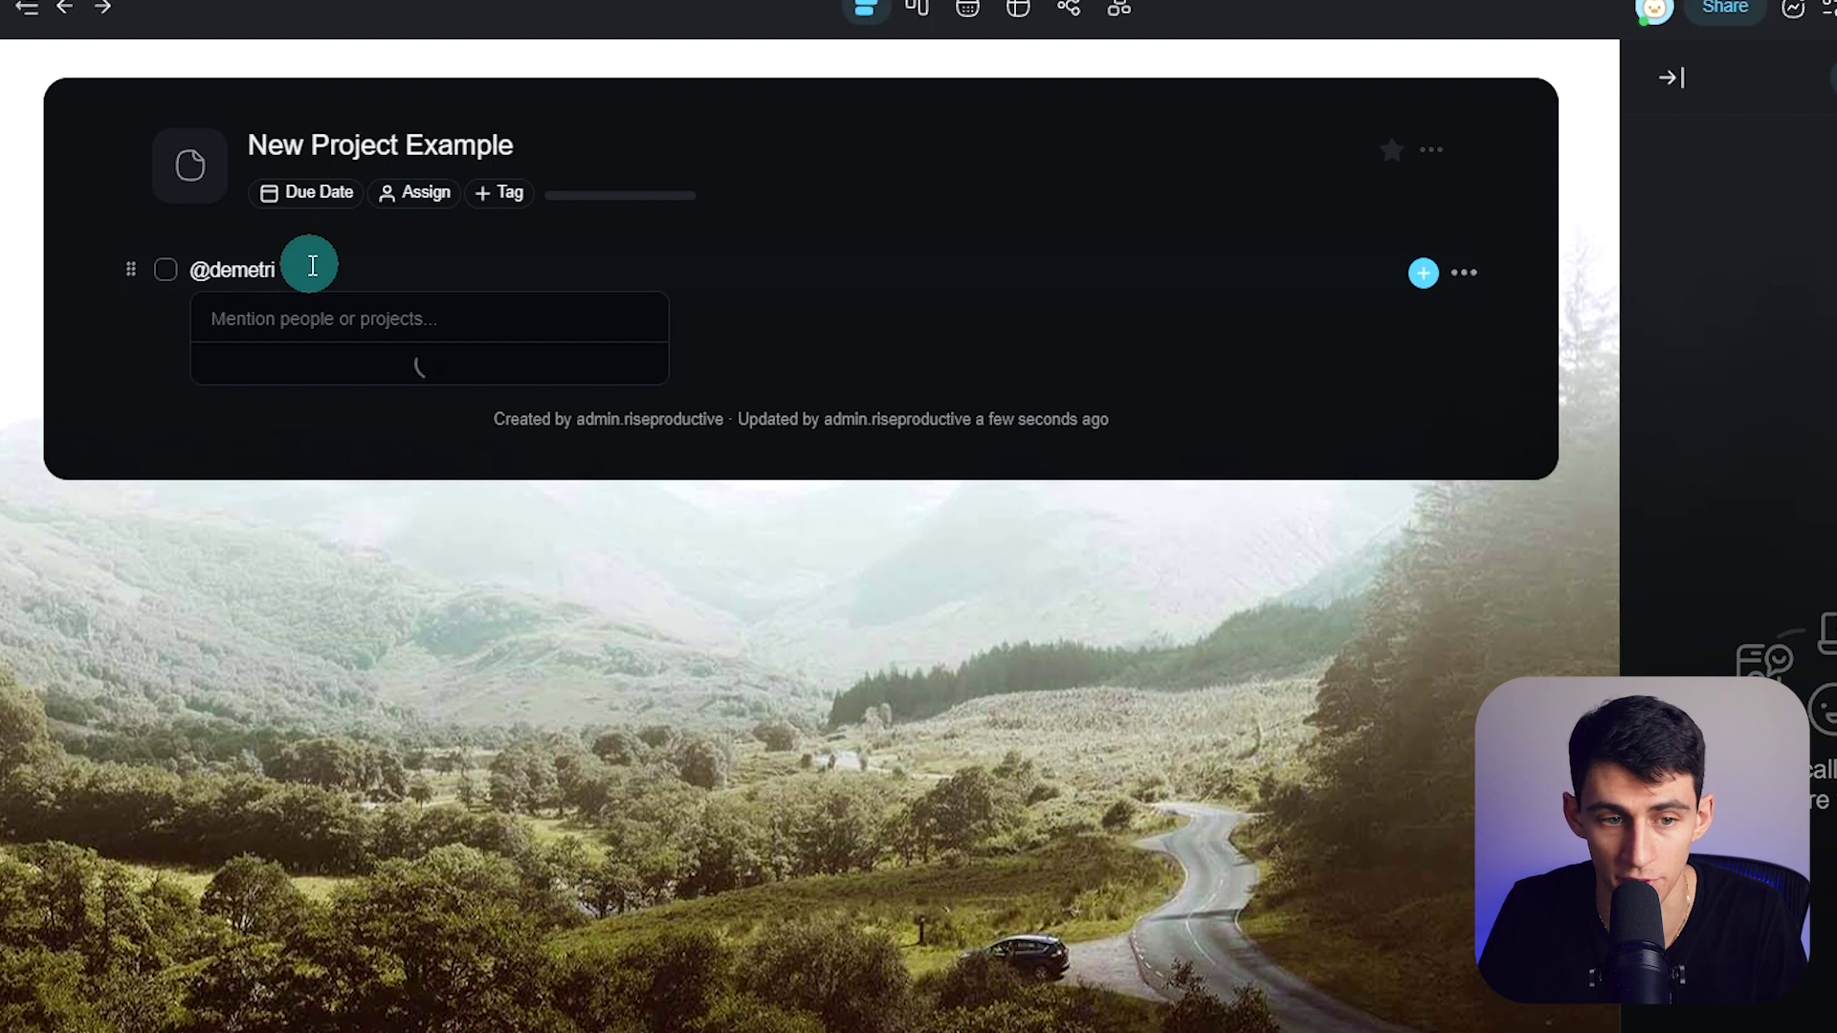
key("BackSpace")
key("BackSpace")
key("BackSpace")
key("Return")
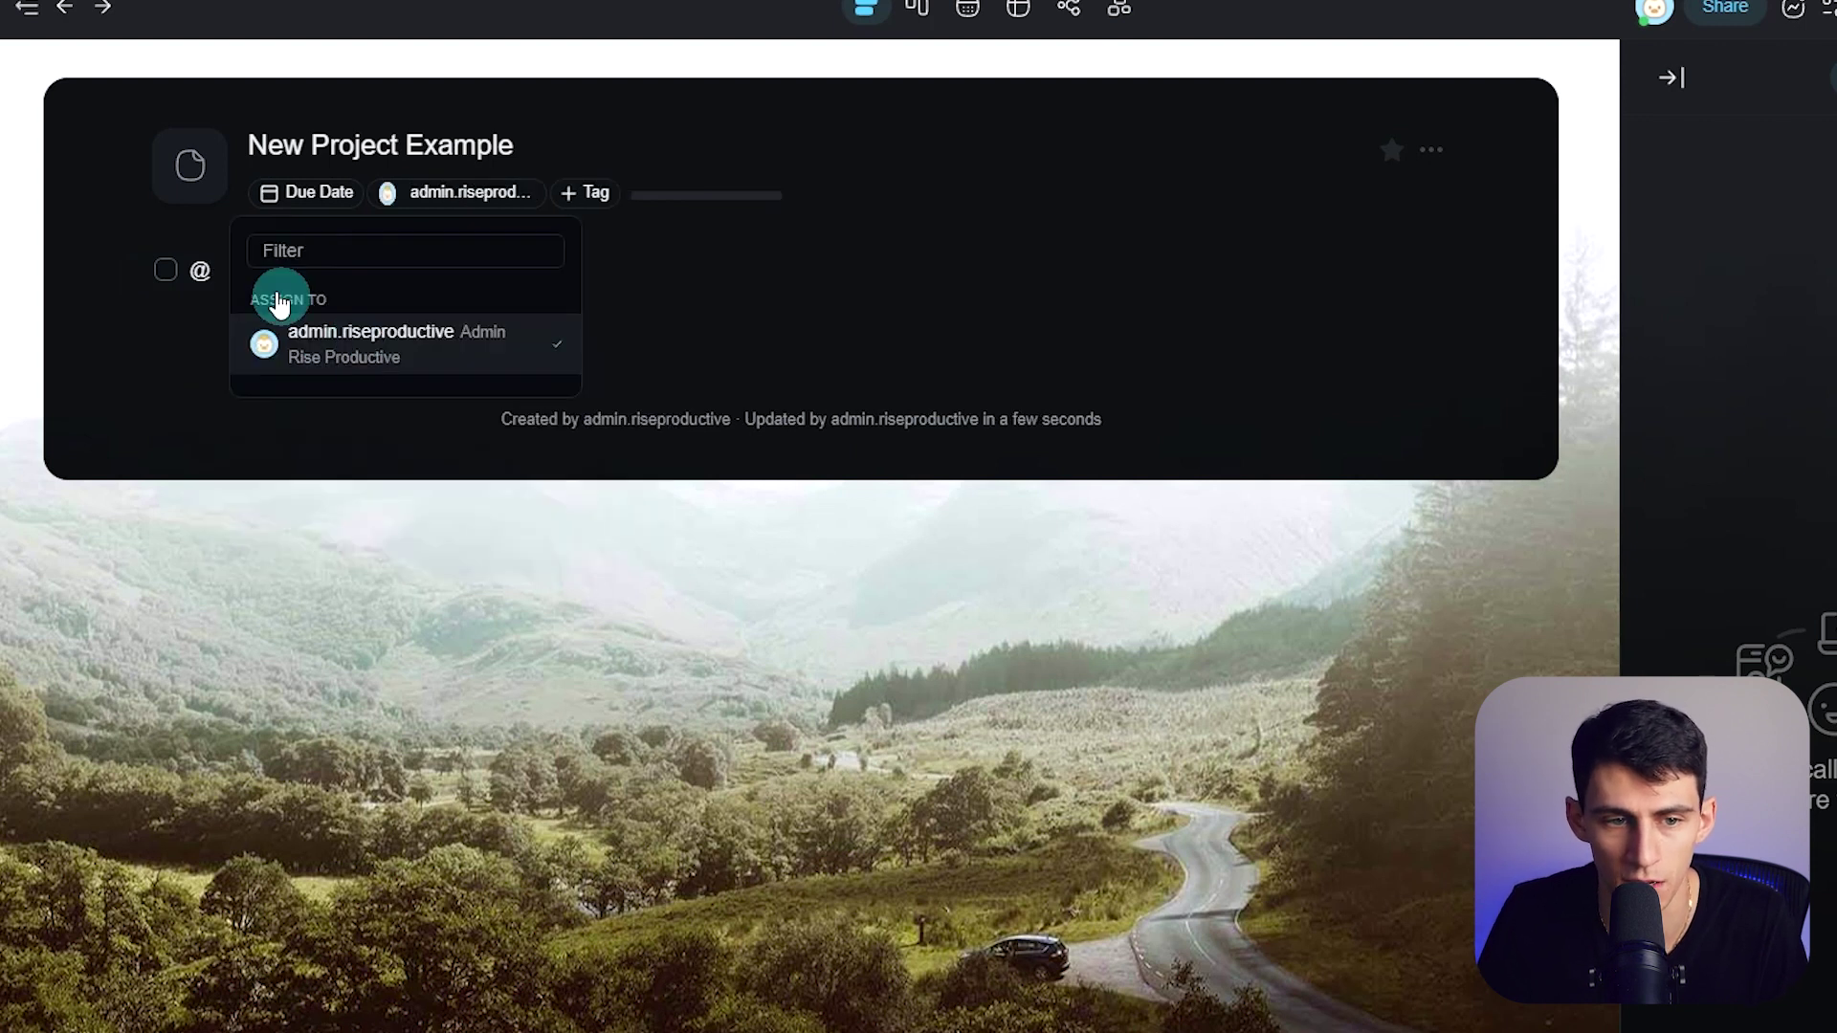
left_click(215, 265)
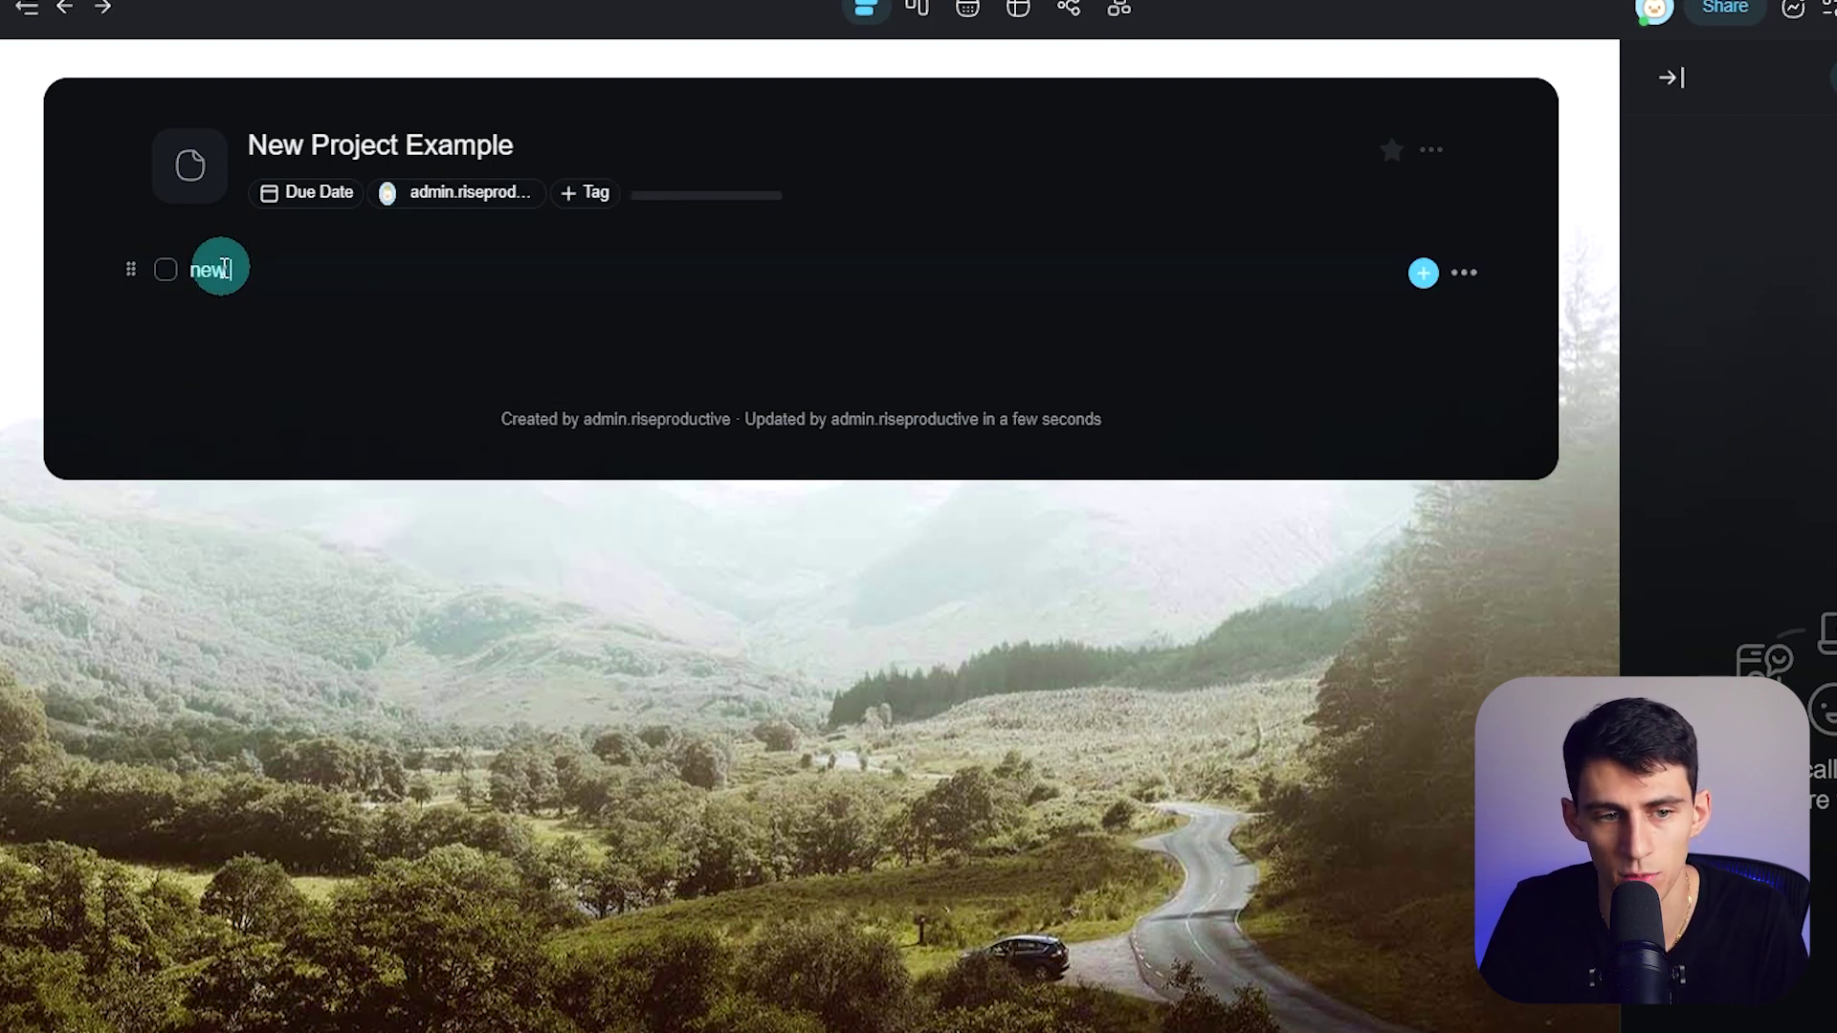
type("1")
Add tasks edit video 1 (mentioning the admin) and schedule video 1 below it.
key("Return")
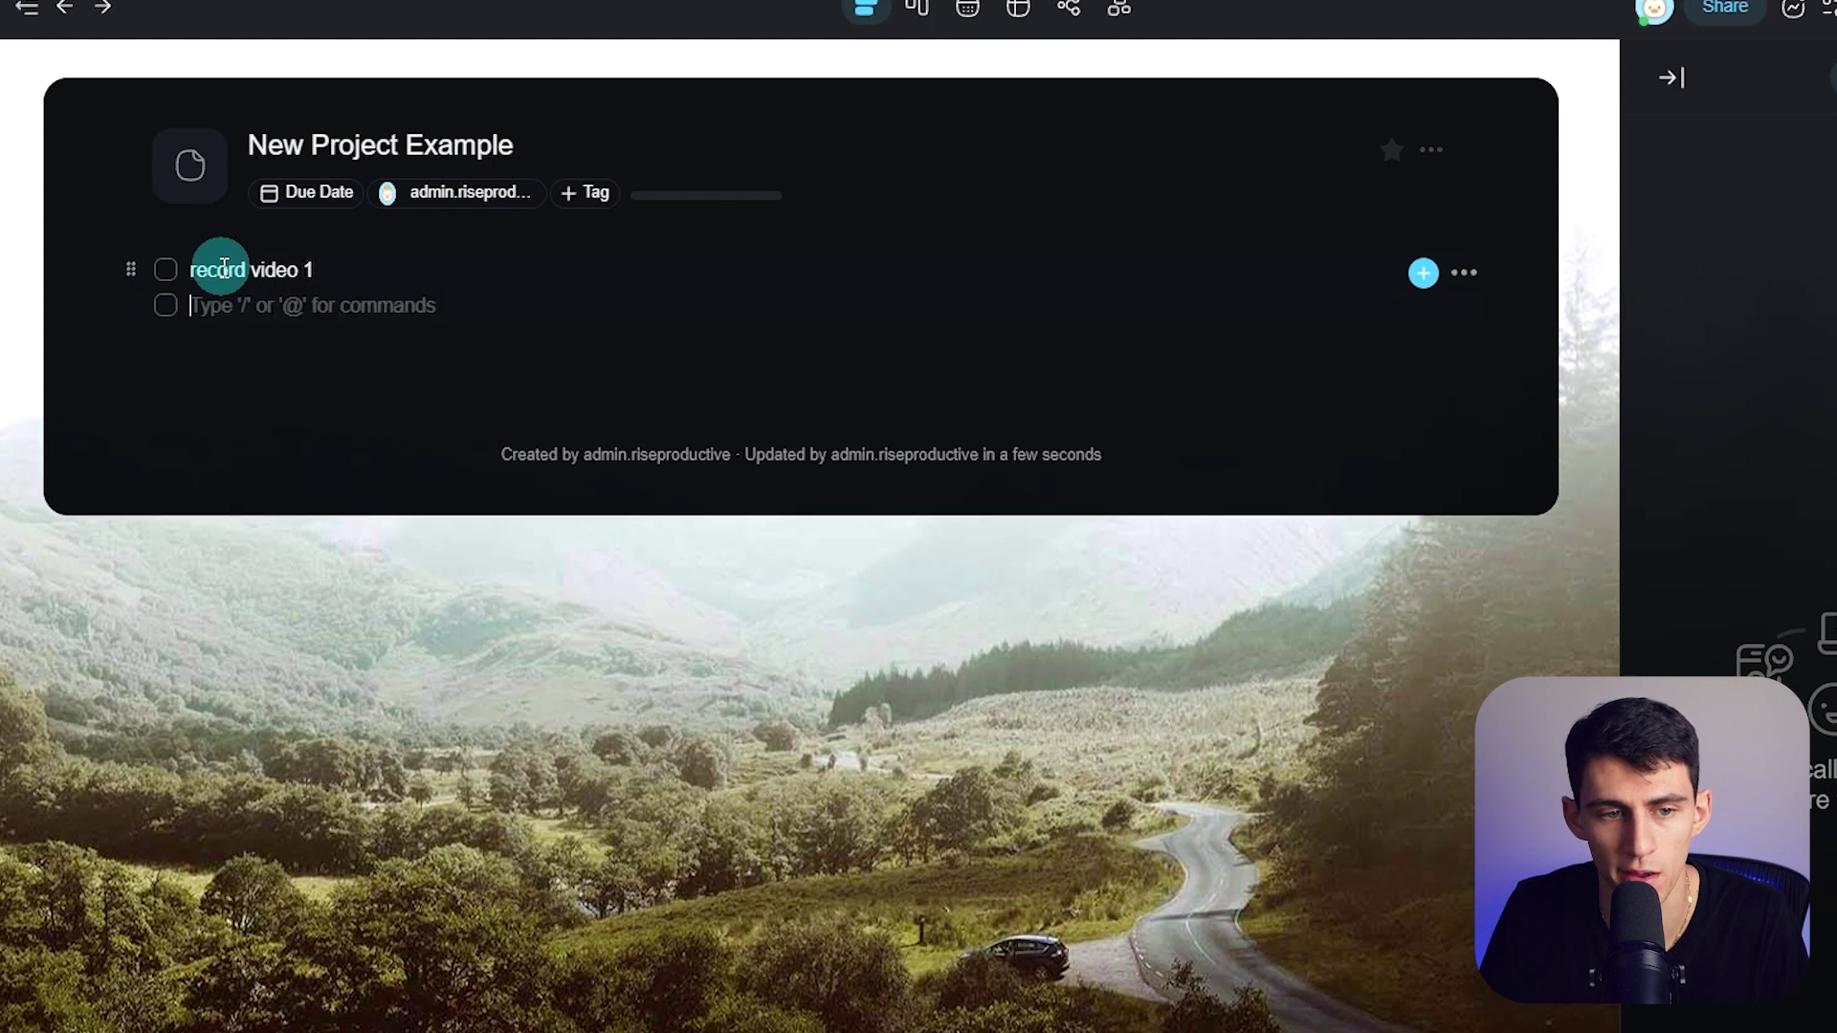
type("o 1 ")
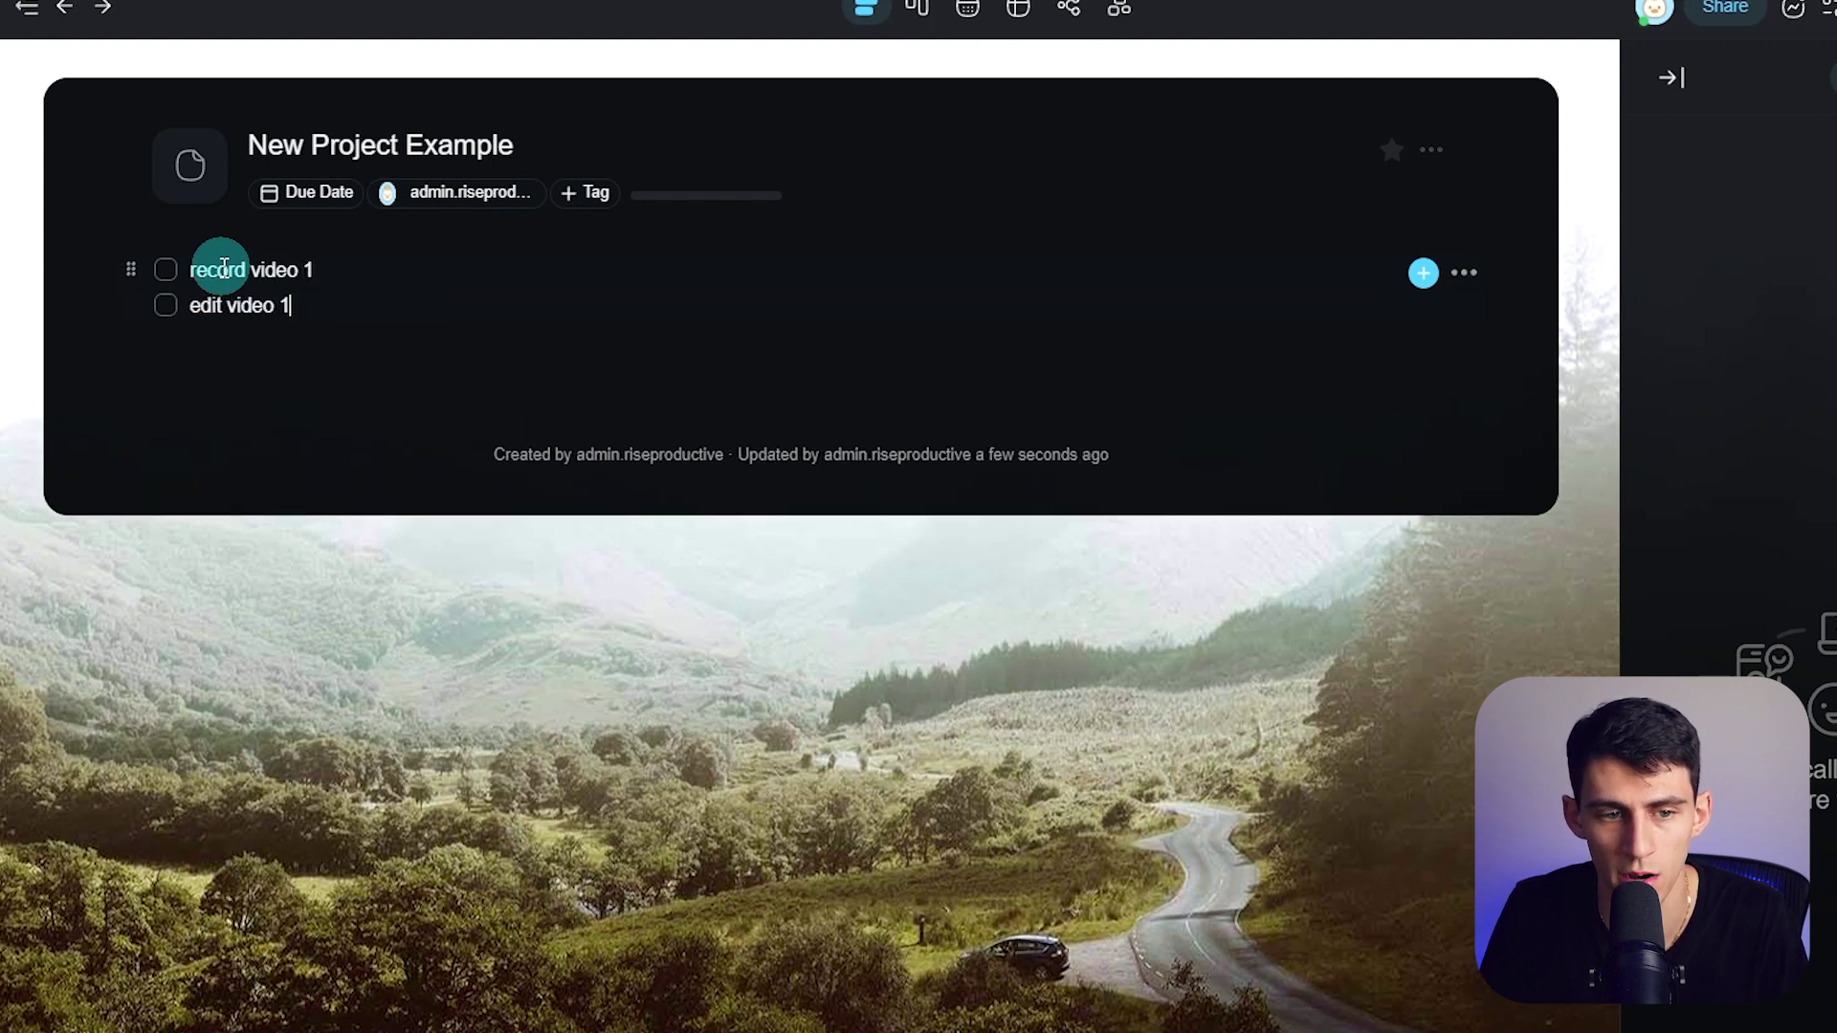
type("@")
key("Return")
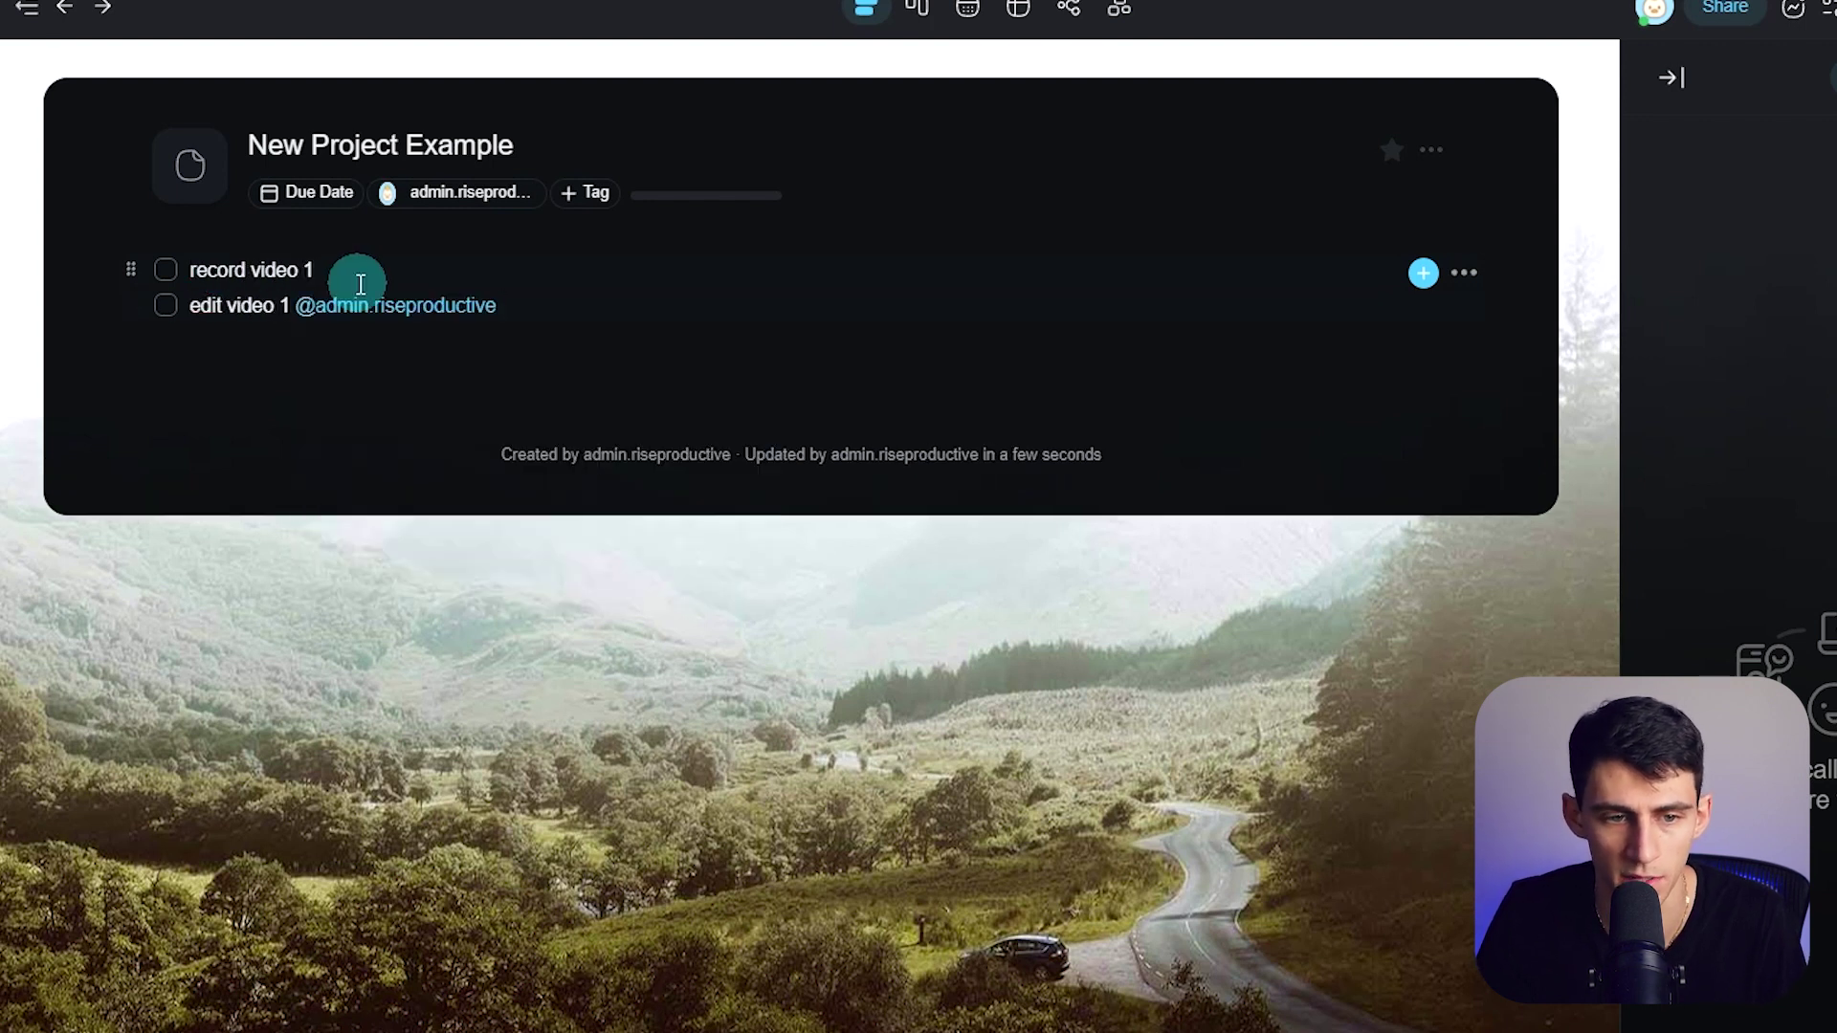
left_click(611, 296)
key("Return")
type("s")
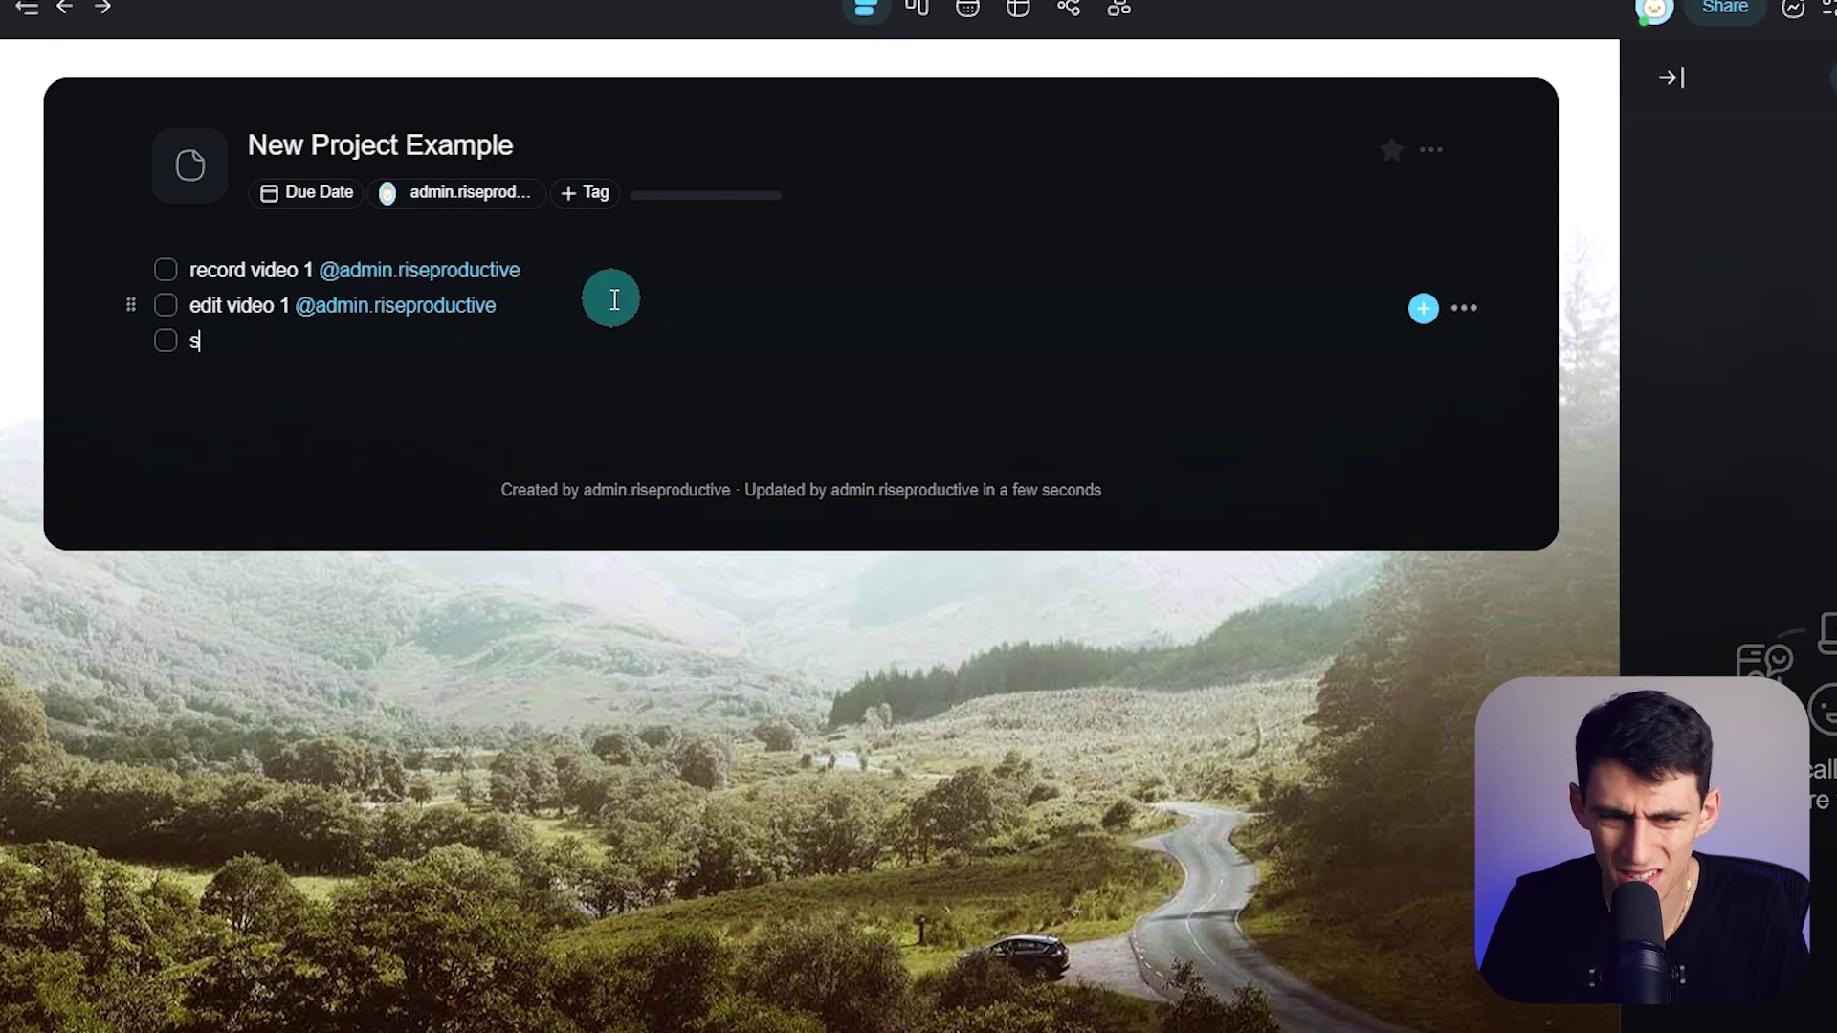
type("chedule video 1")
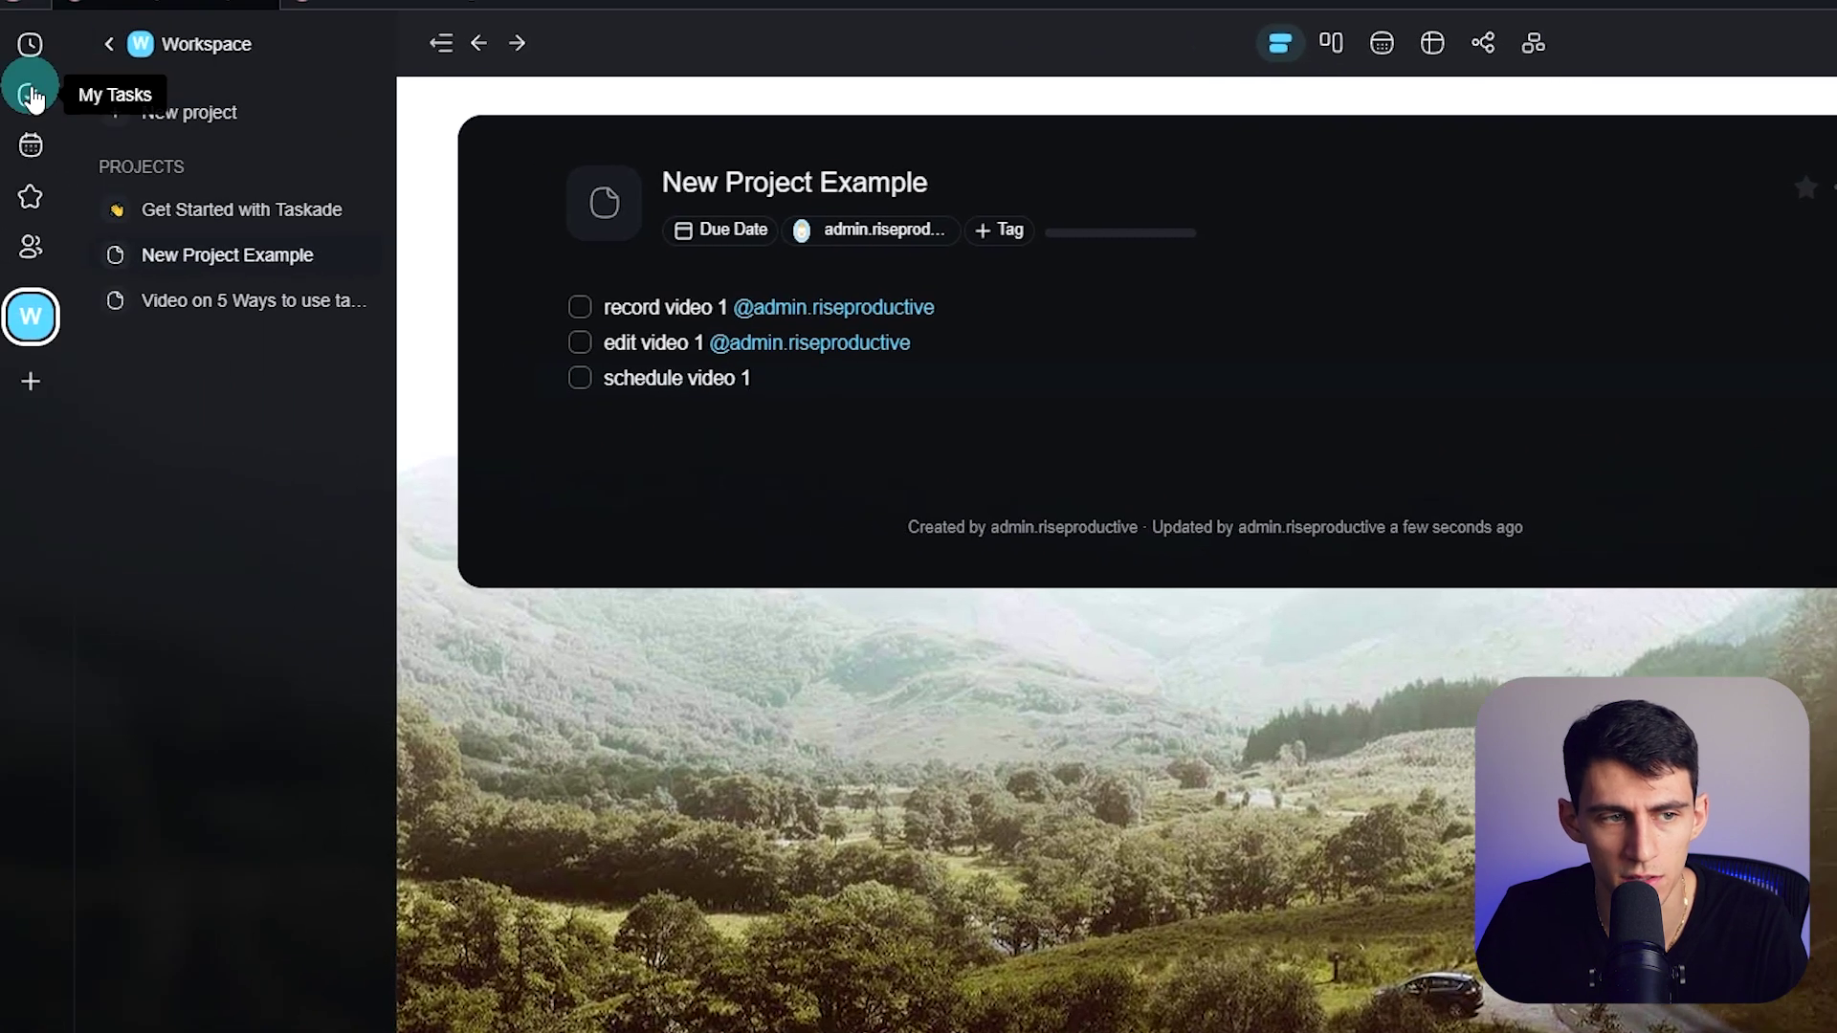
In My Tasks, browse the spaces filter and show tasks assigned to others.
left_click(30, 95)
left_click(194, 118)
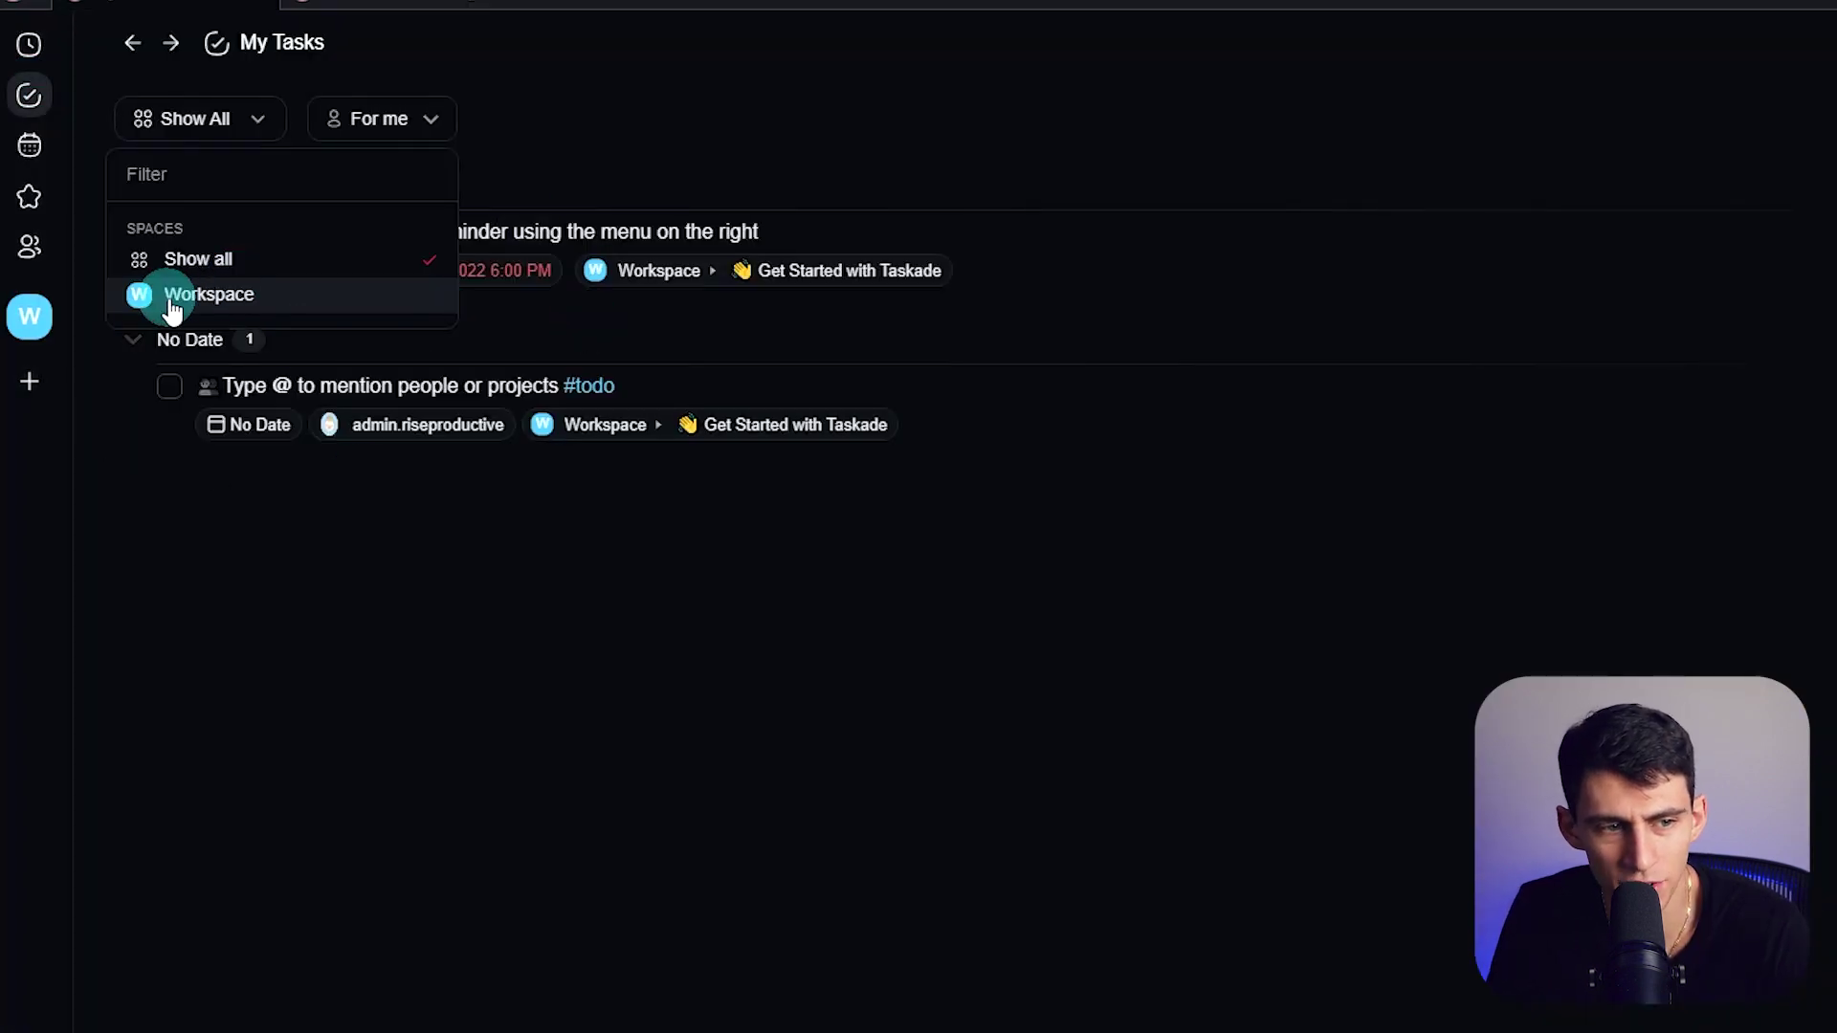
left_click(189, 125)
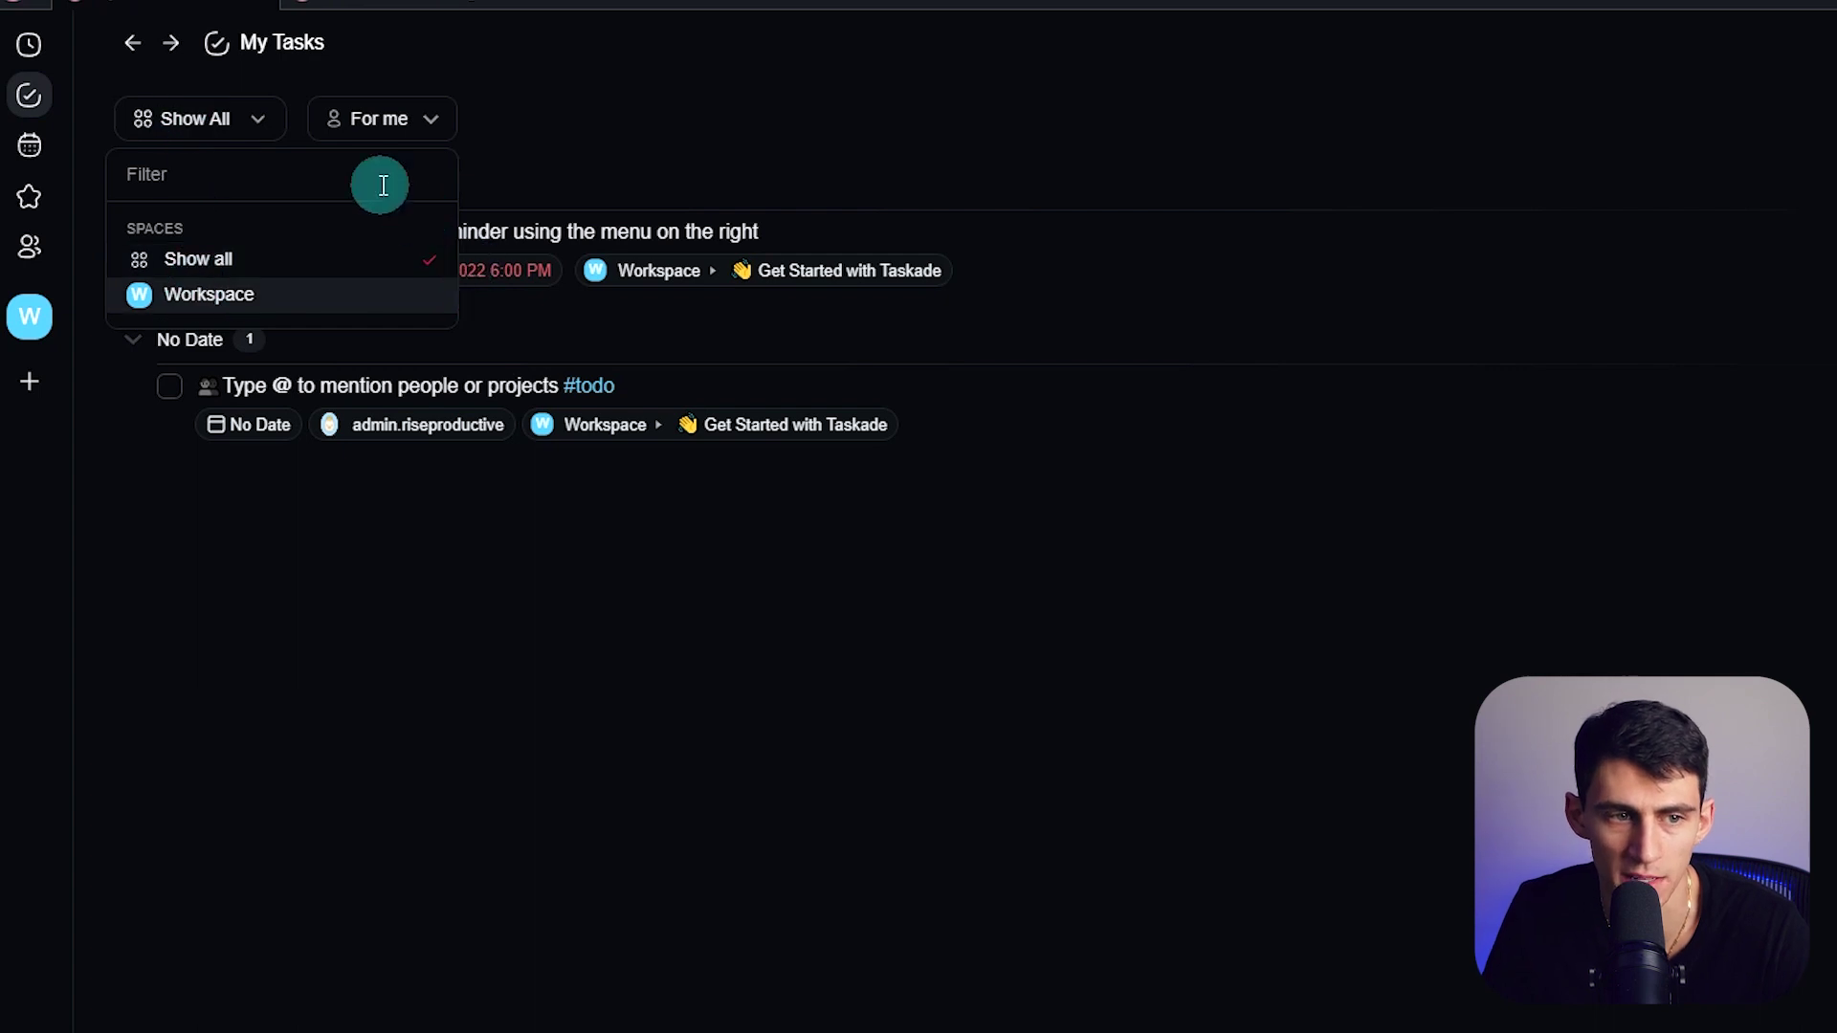
left_click(392, 116)
left_click(413, 265)
Switch the overview to tasks for everyone and return to New Project Example.
left_click(430, 126)
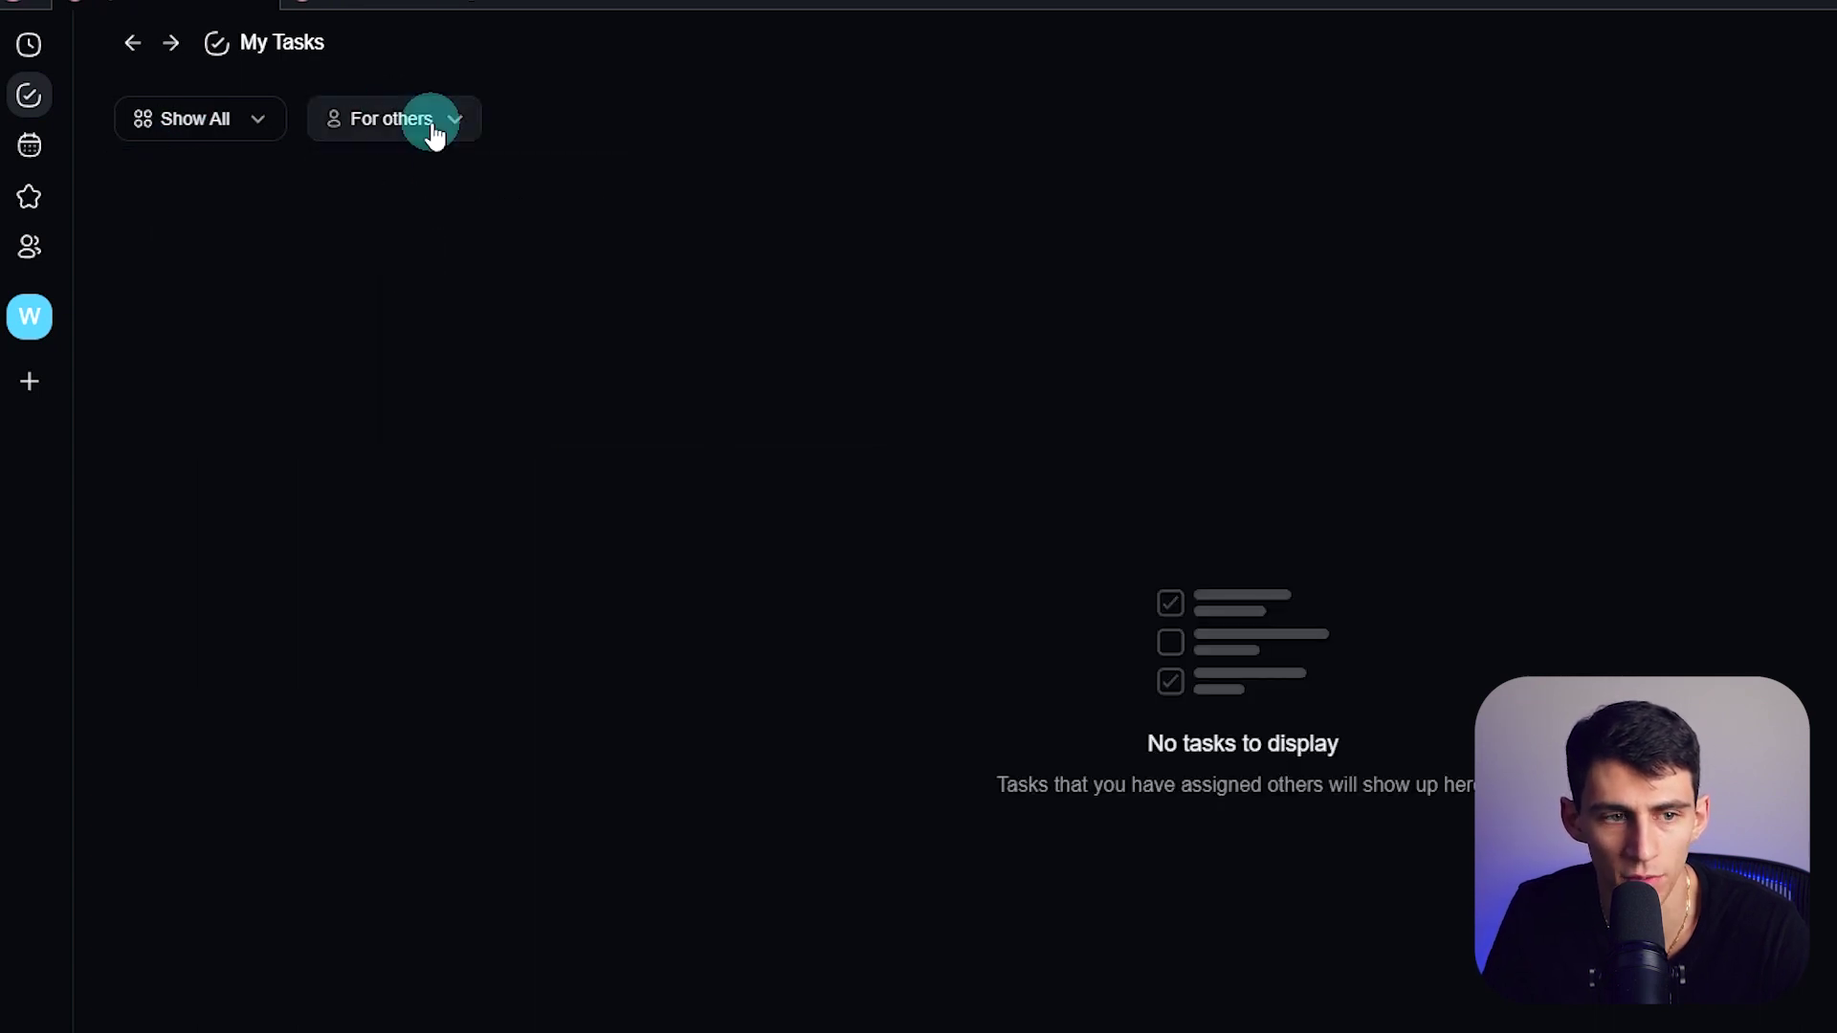
left_click(413, 333)
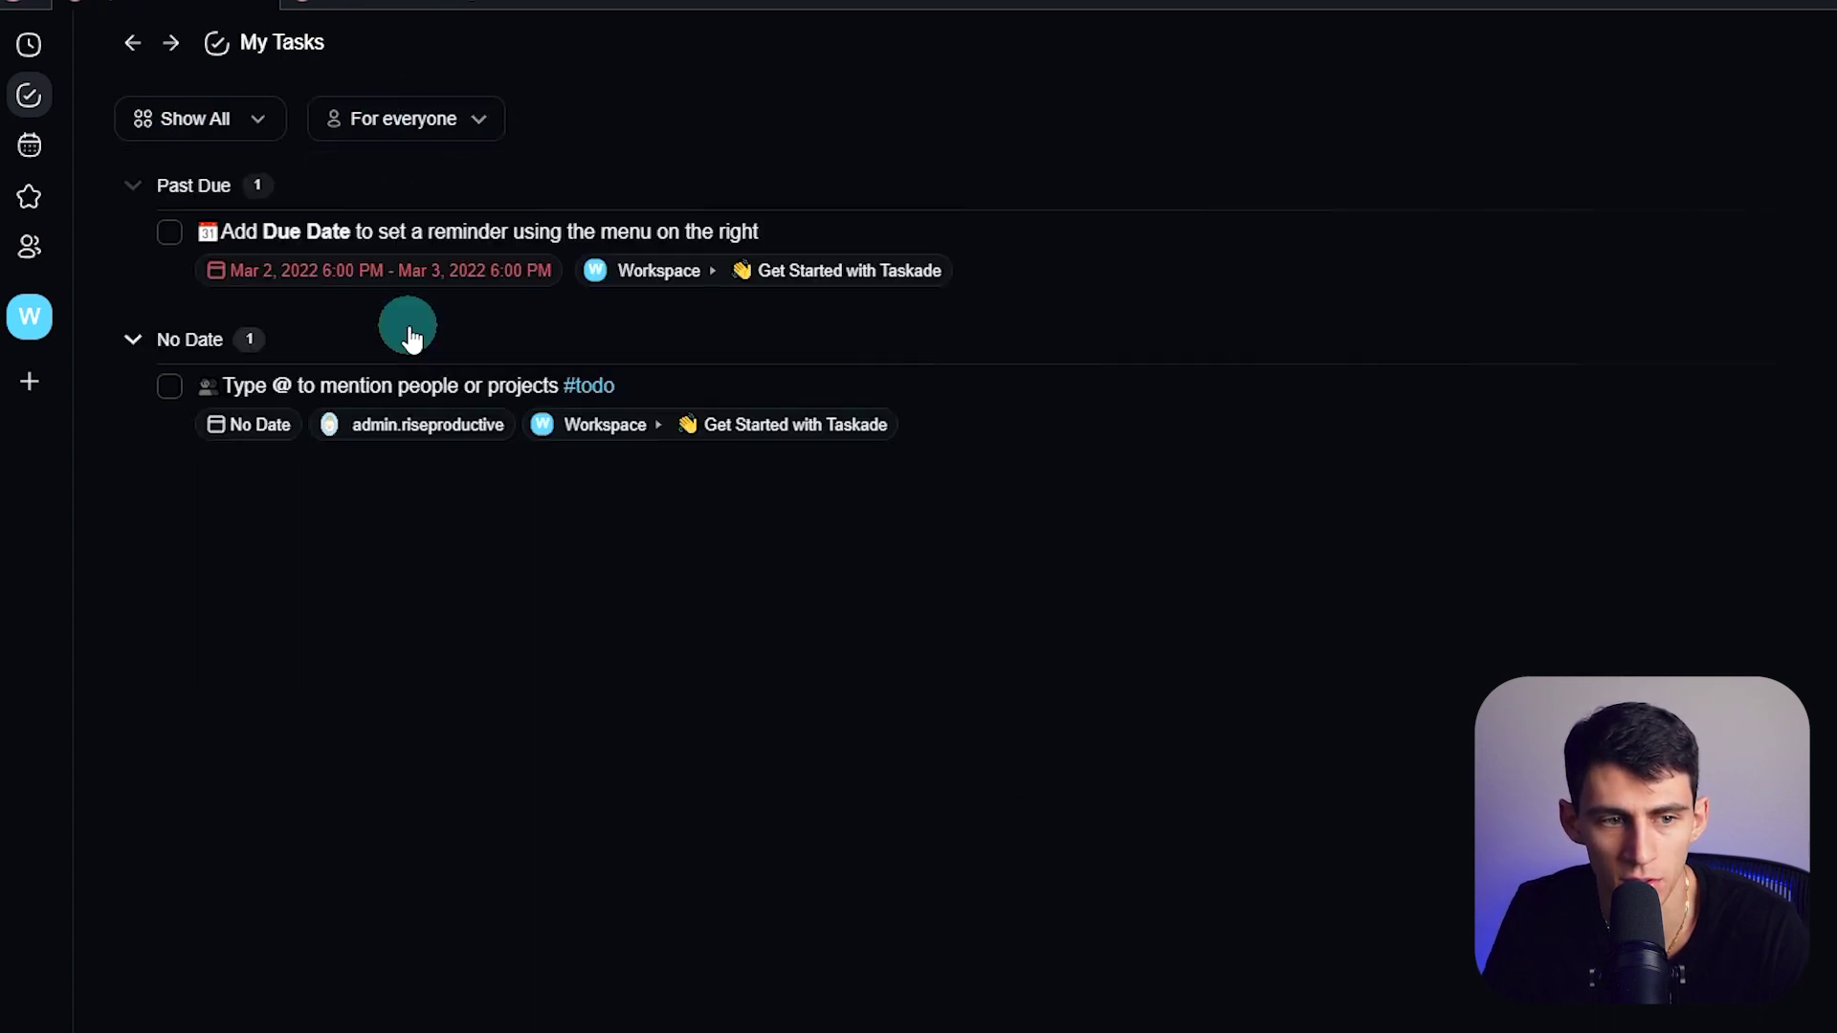
left_click(196, 122)
left_click(30, 315)
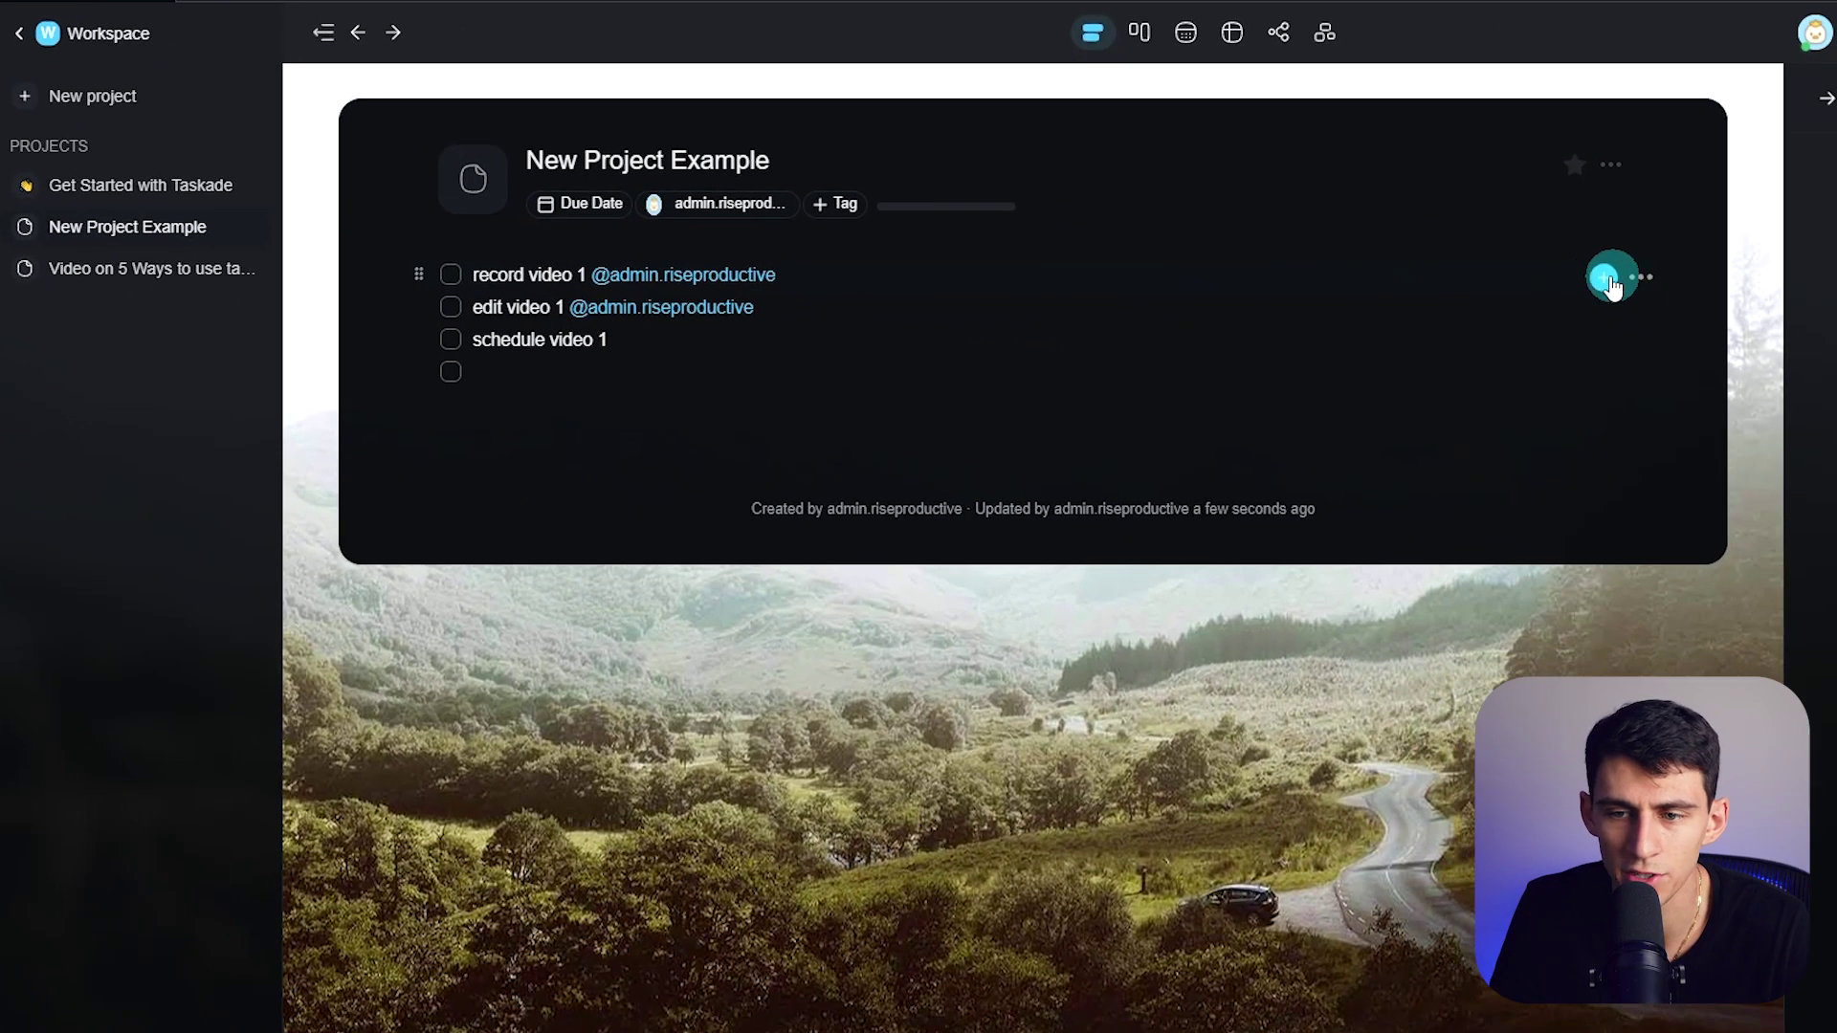
Assign record video 1 to the admin from its row menu.
left_click(1612, 273)
left_click(1623, 361)
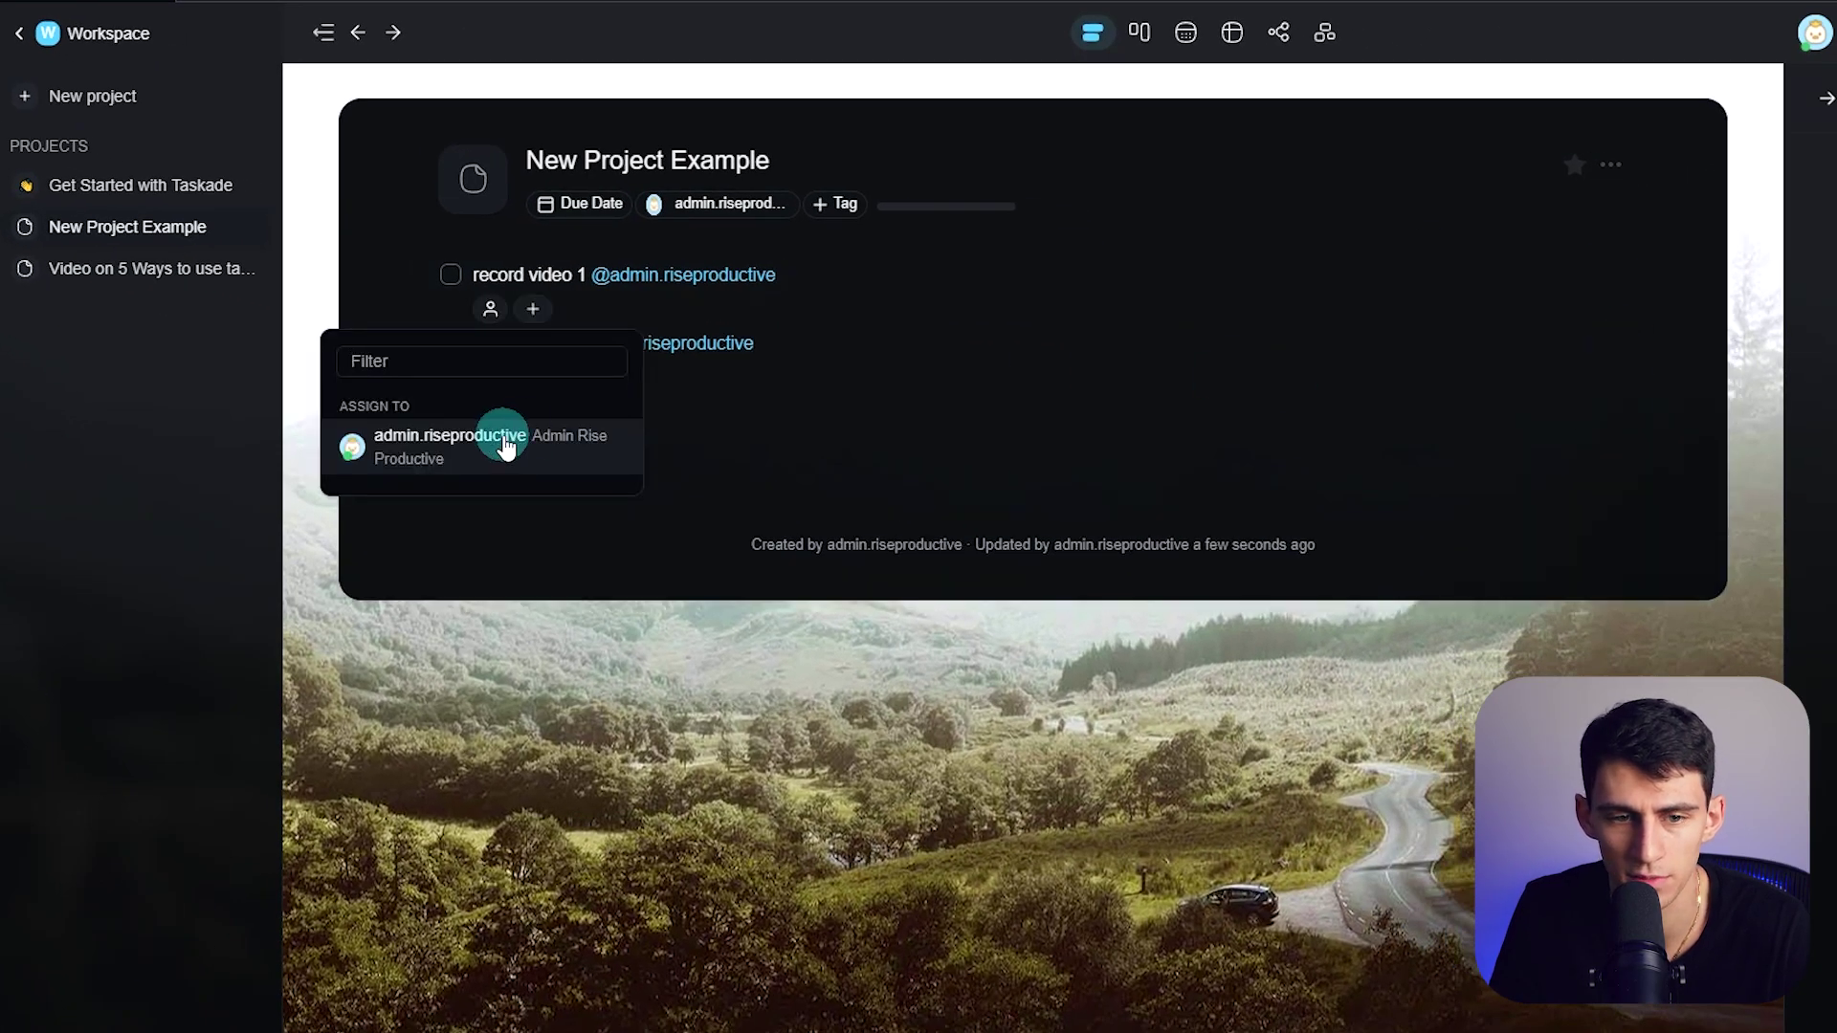
left_click(504, 438)
left_click(783, 333)
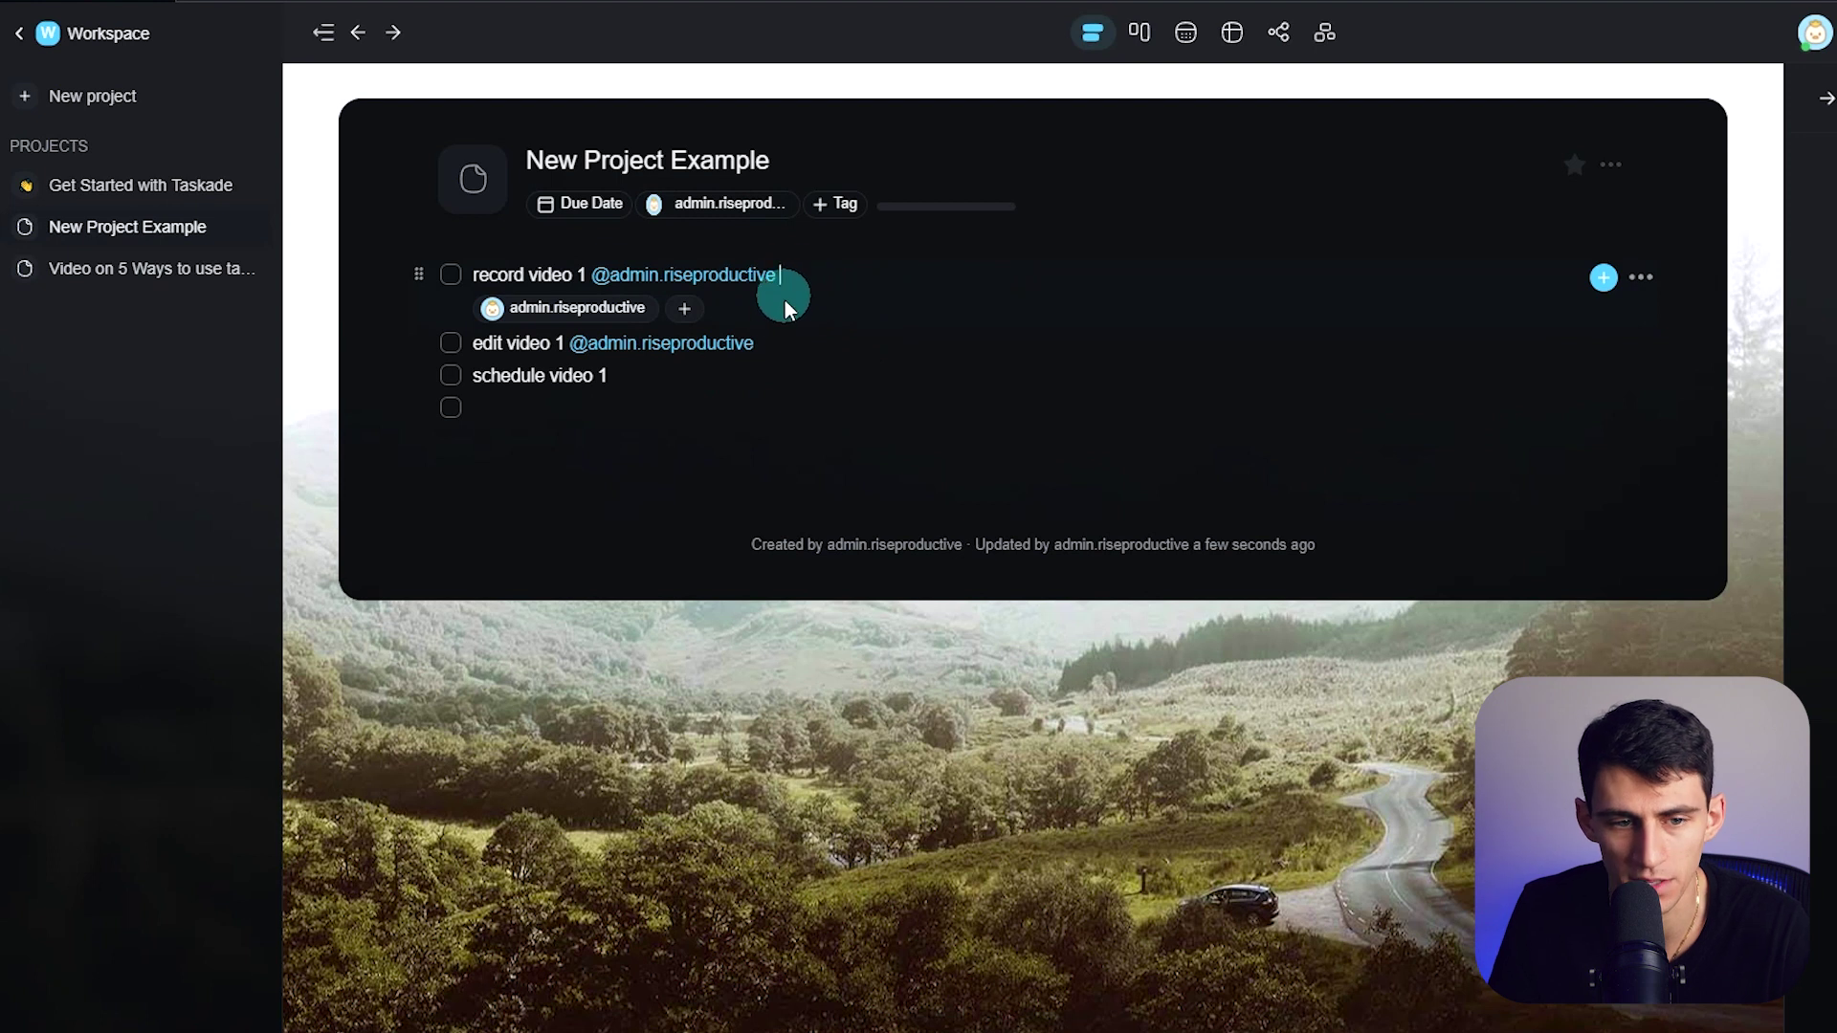
Reopen My Tasks and its spaces filter to check the assigned tasks.
left_click(1593, 382)
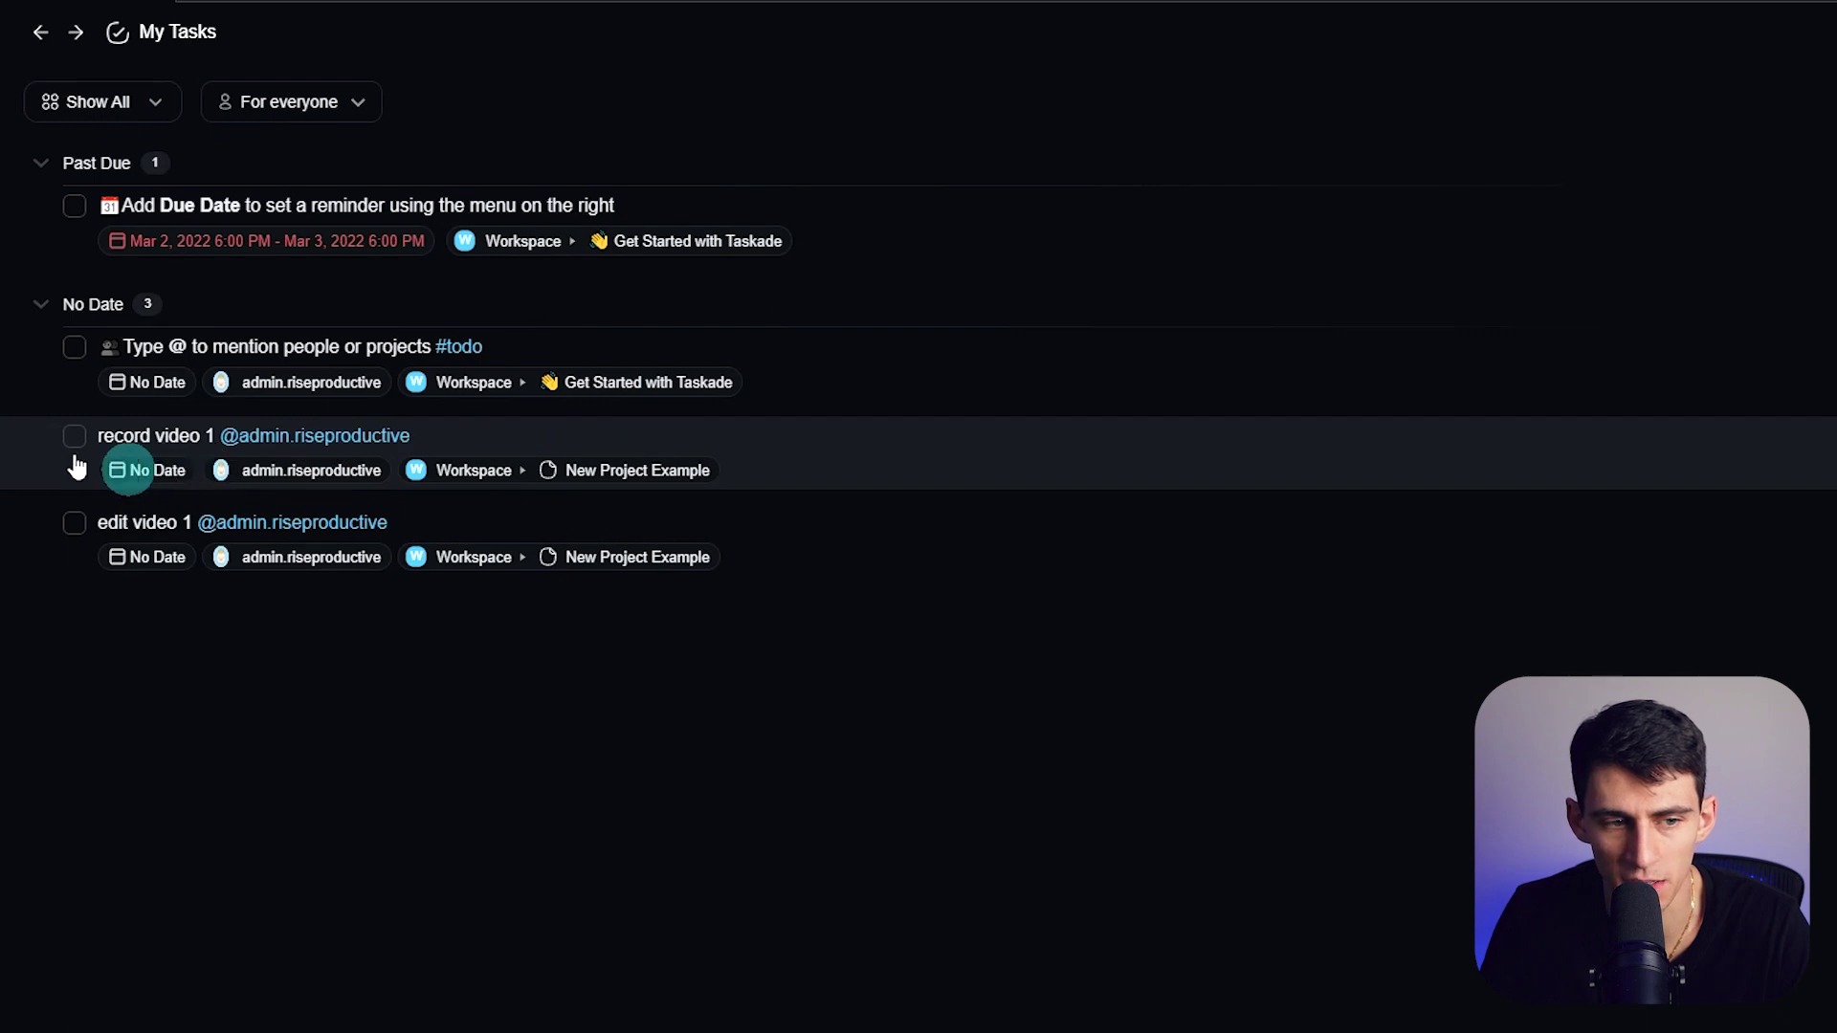
left_click(79, 103)
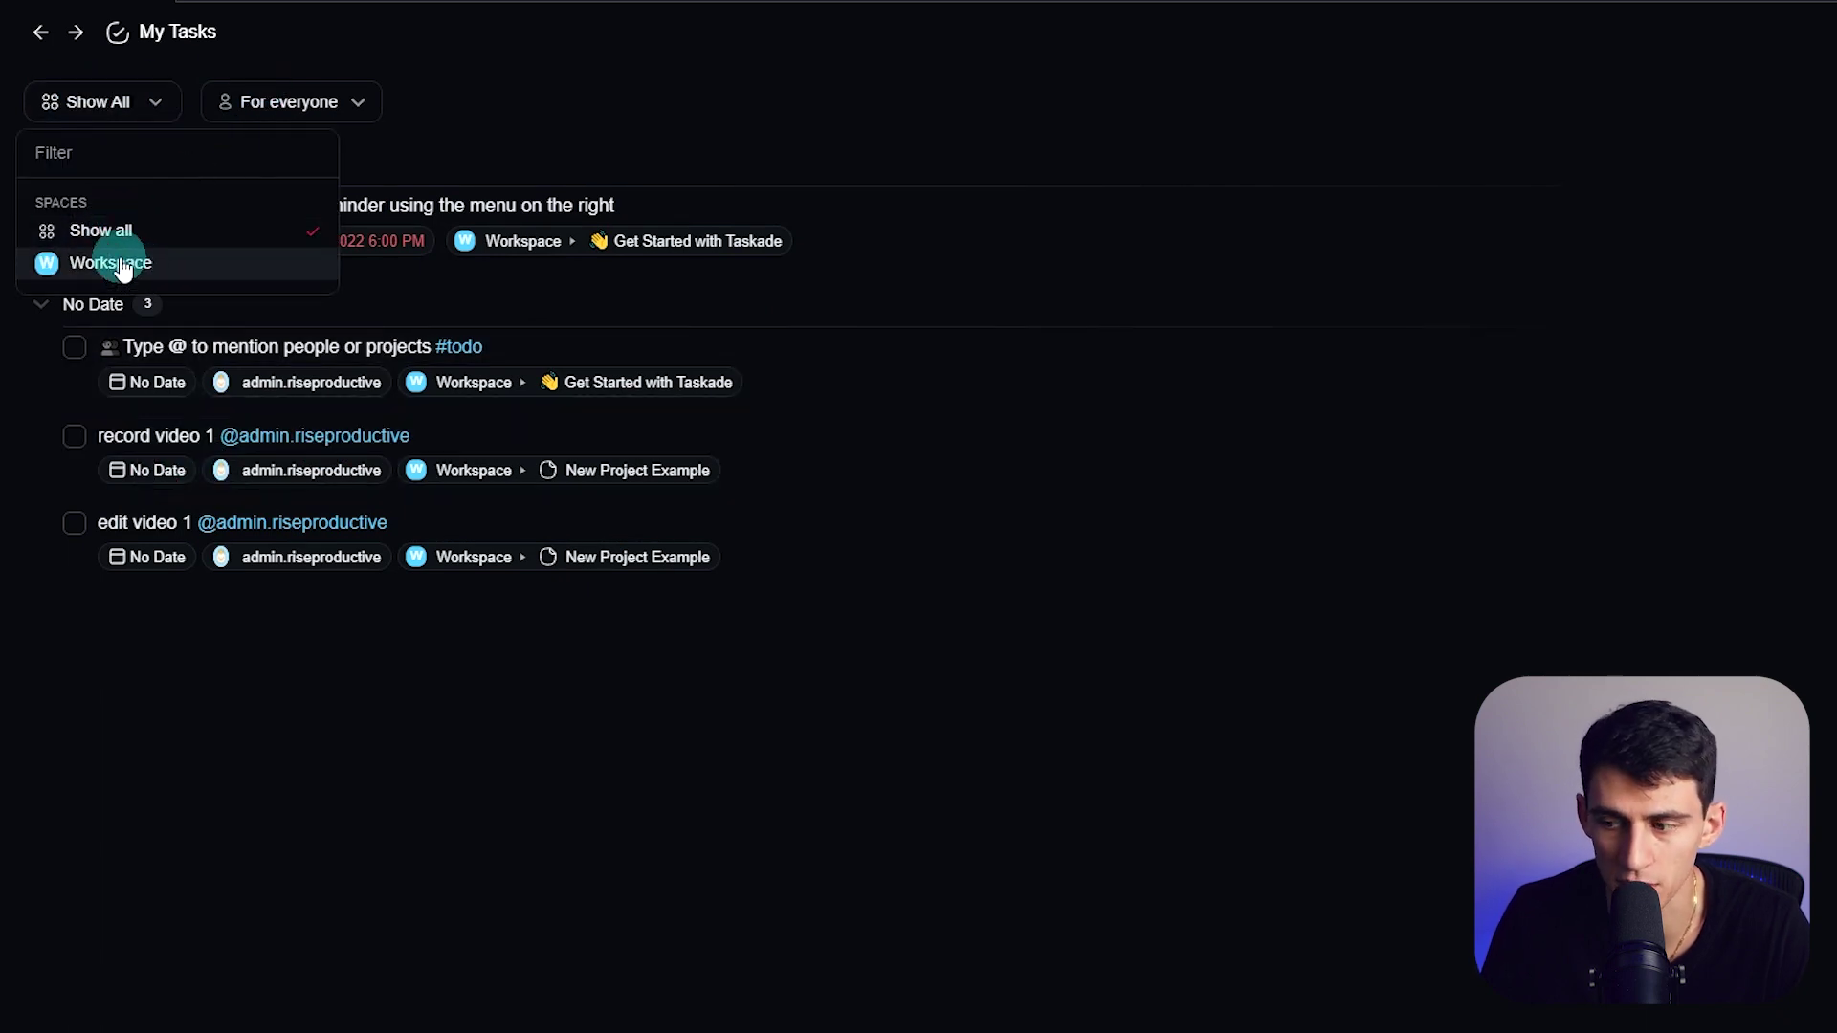
Create a new workspace from the left rail.
left_click(24, 335)
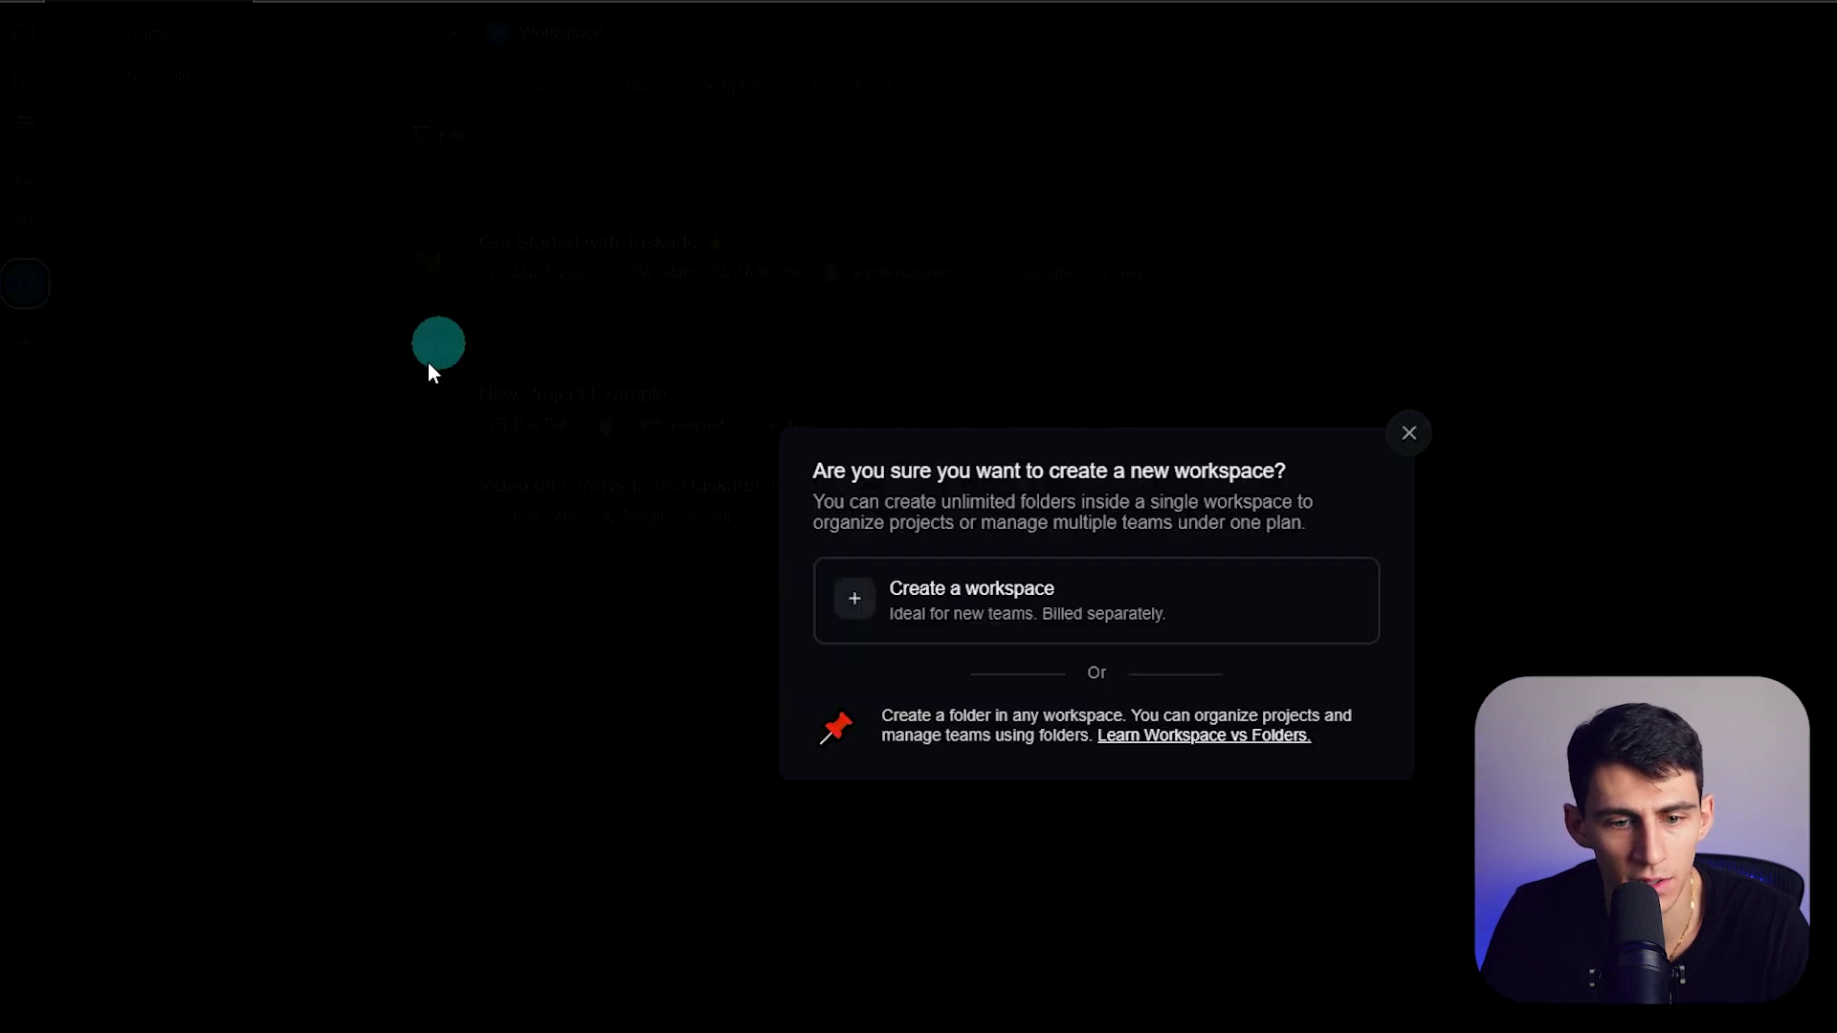
left_click(1027, 614)
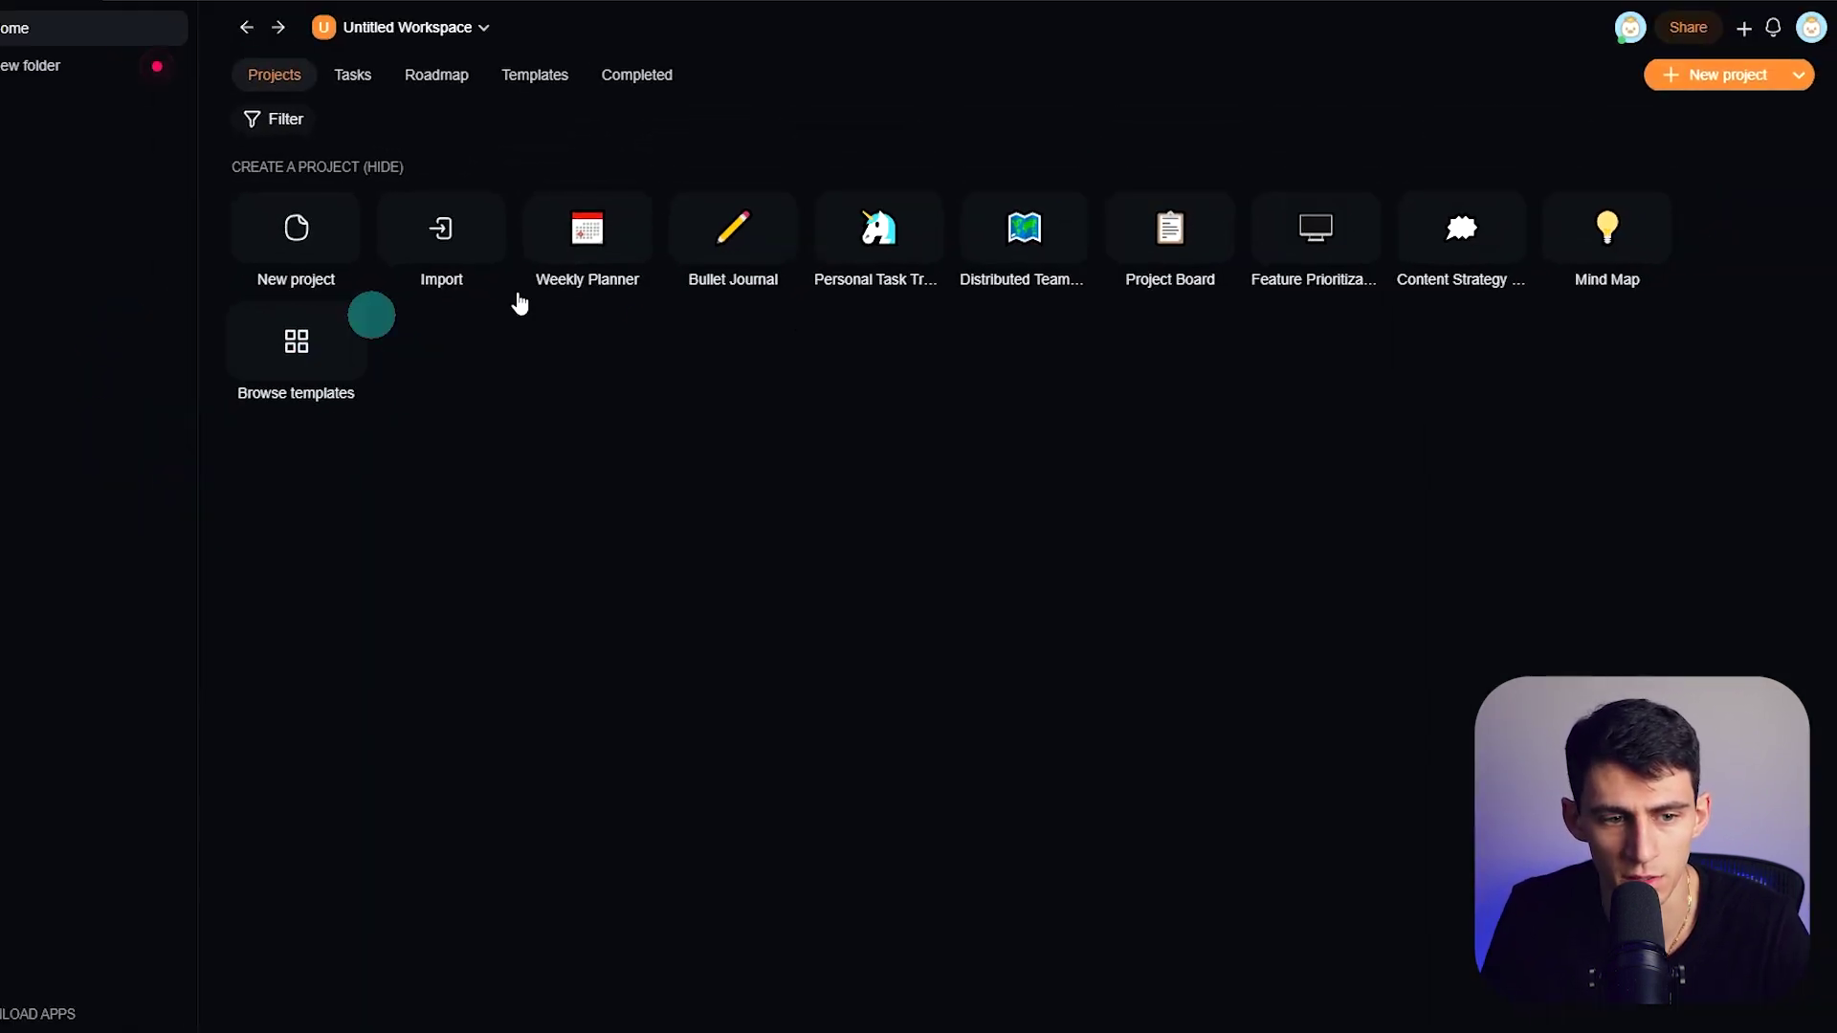
Add an Agile Project Management Board project from the Project Management templates.
left_click(271, 333)
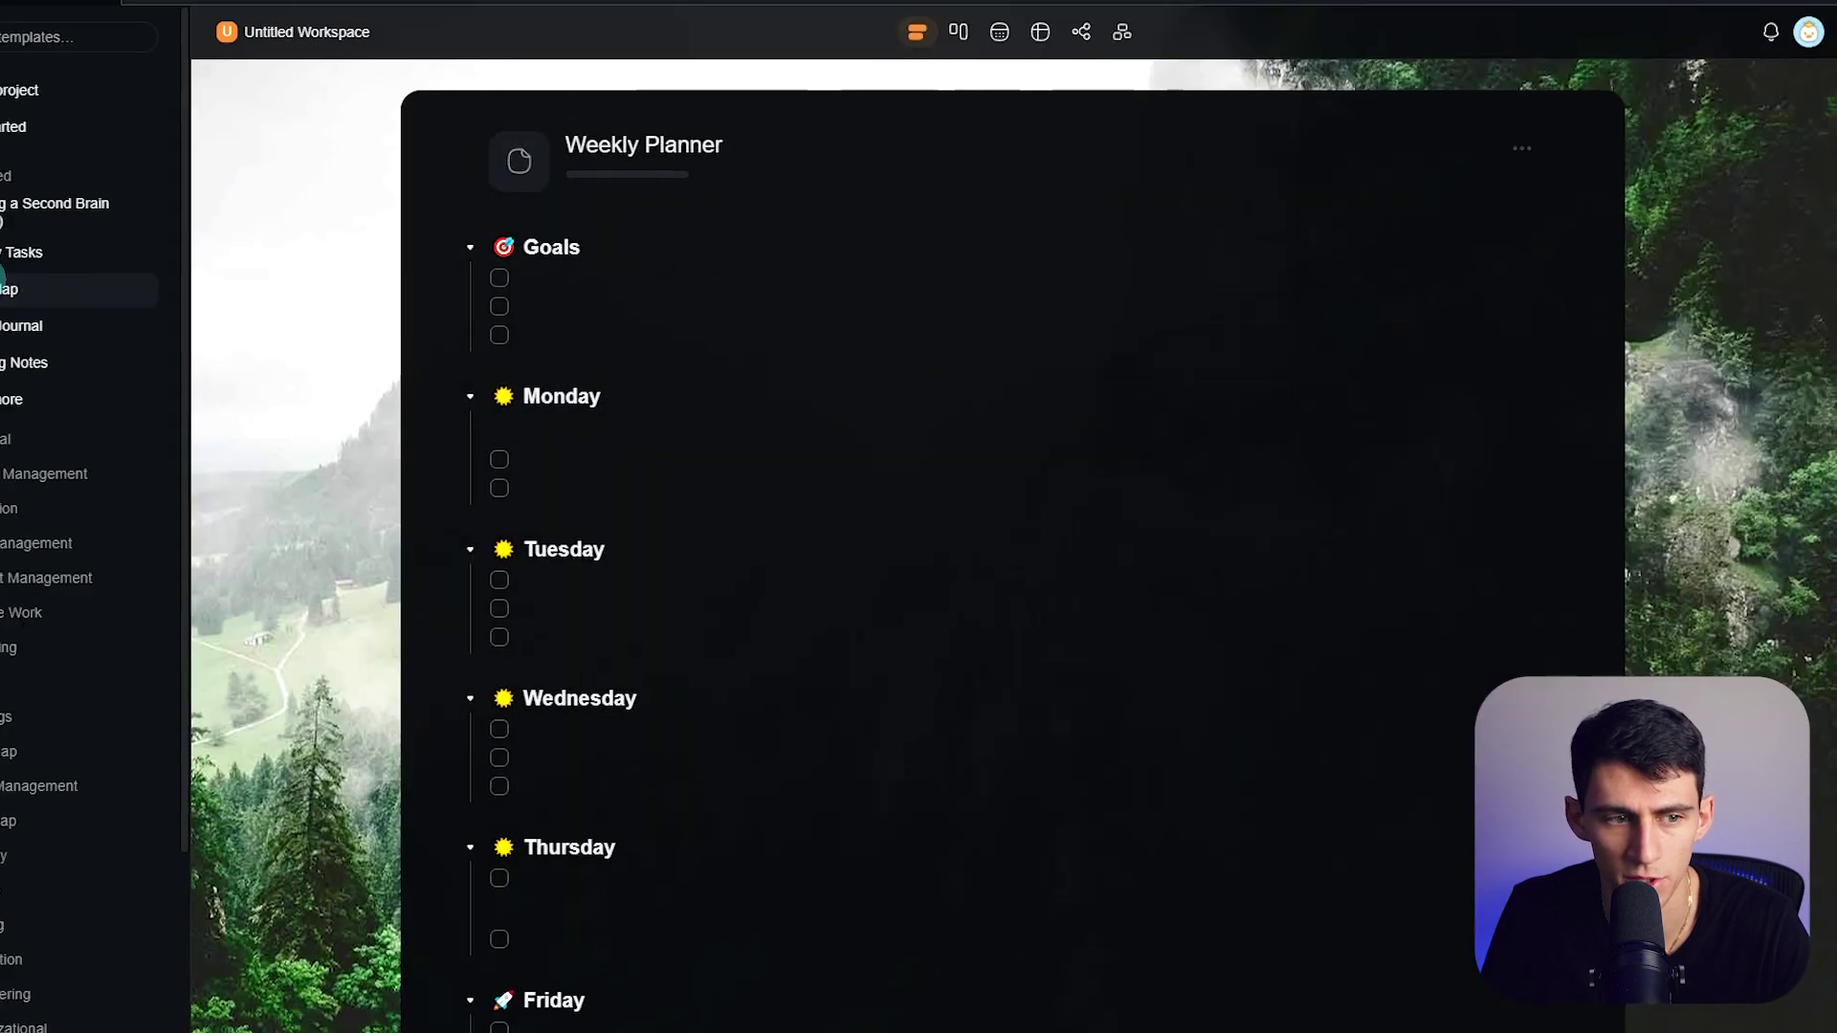
left_click(86, 297)
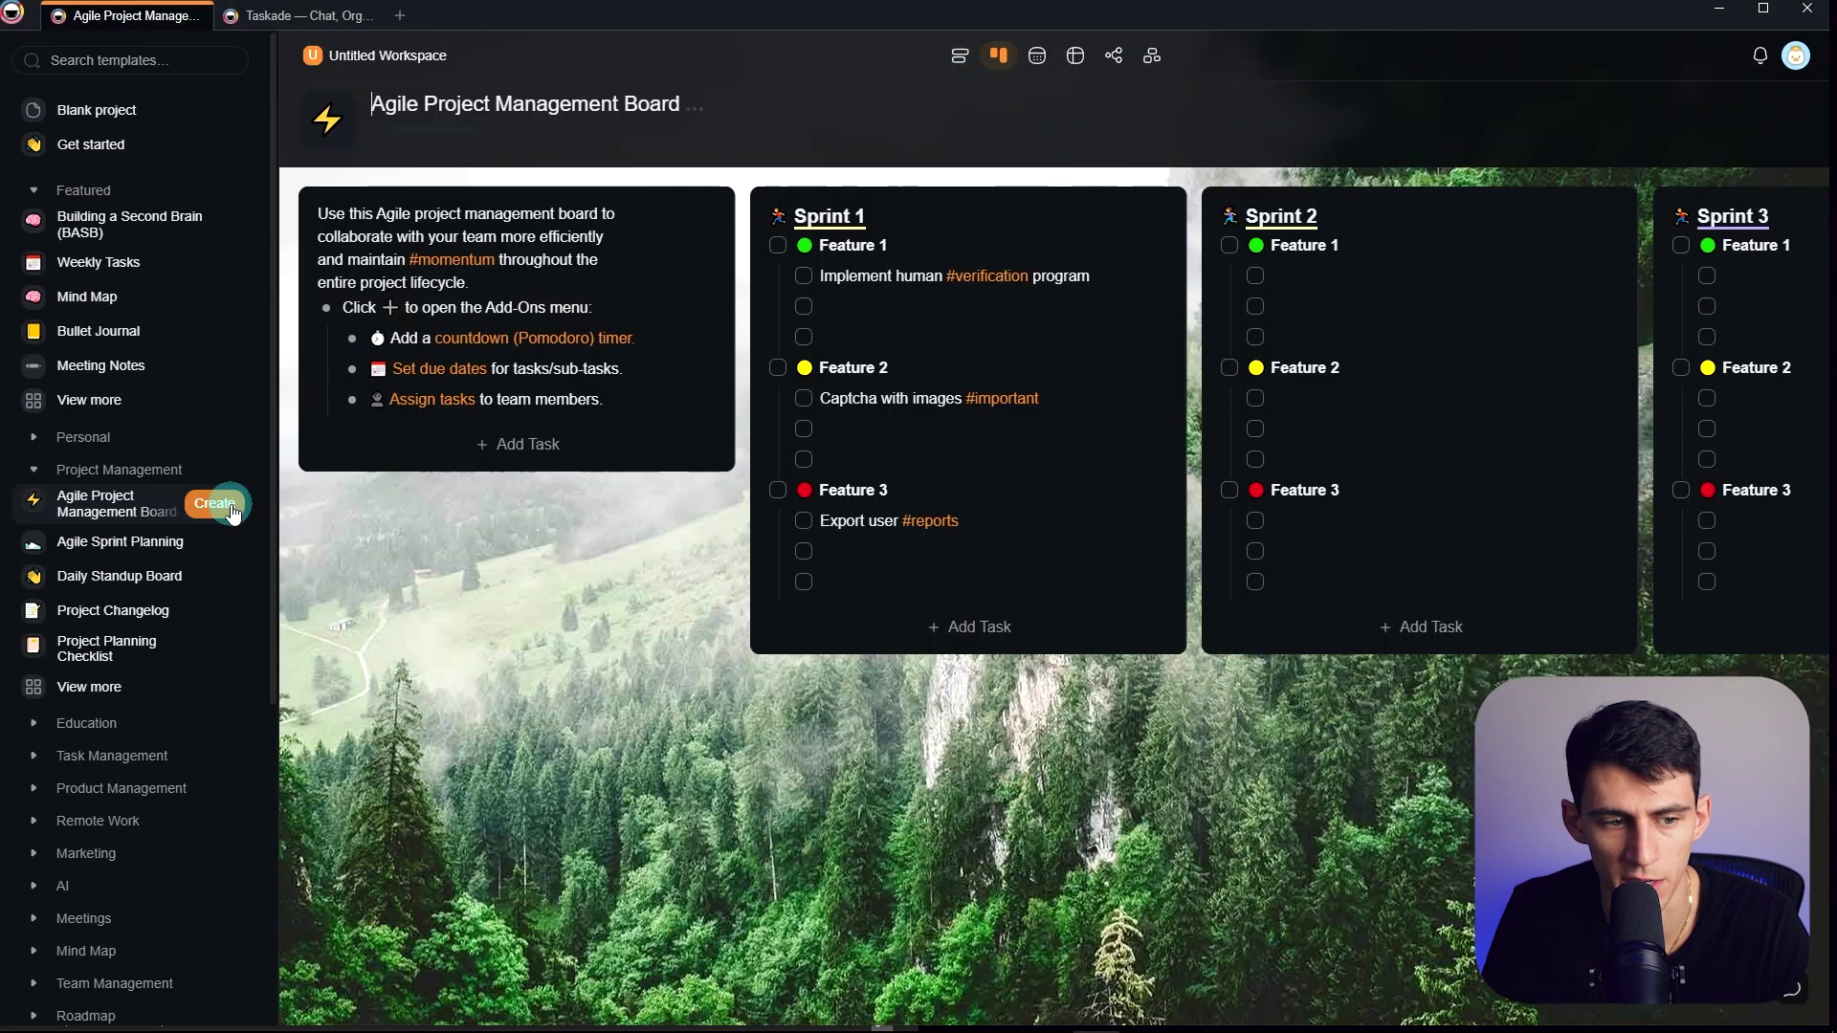
left_click(227, 502)
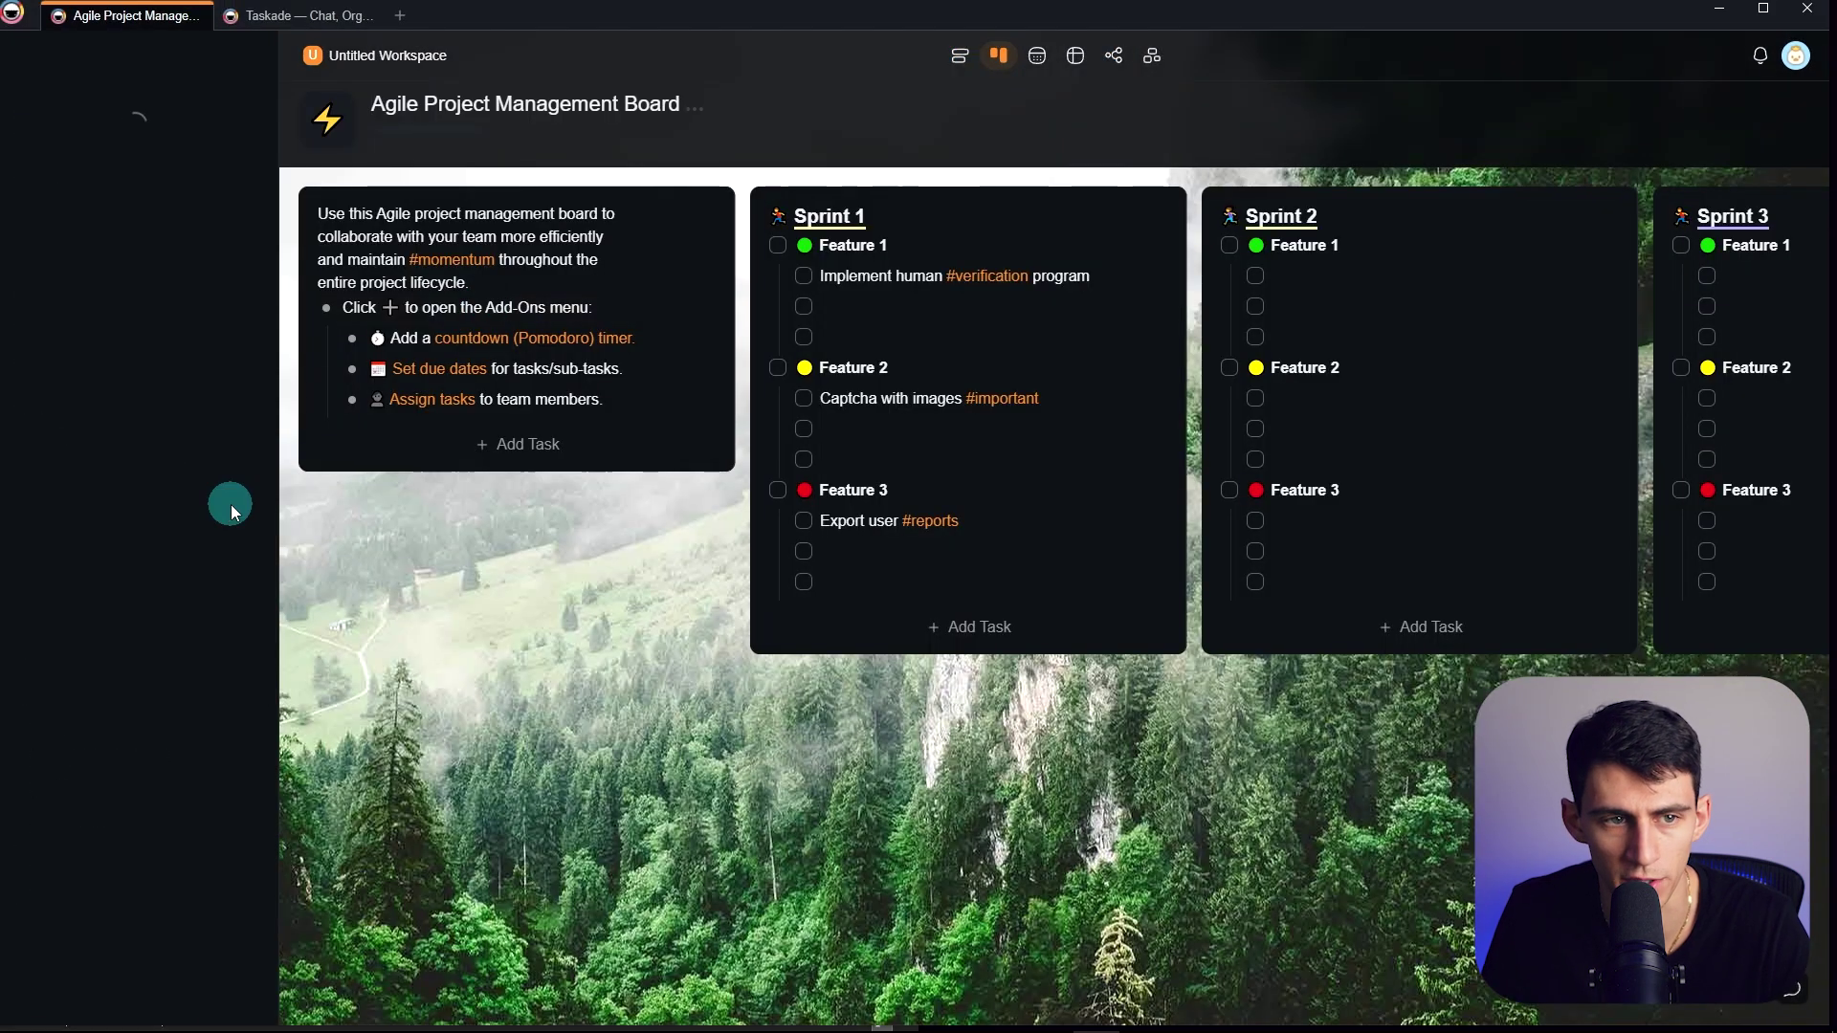
left_click(1117, 304)
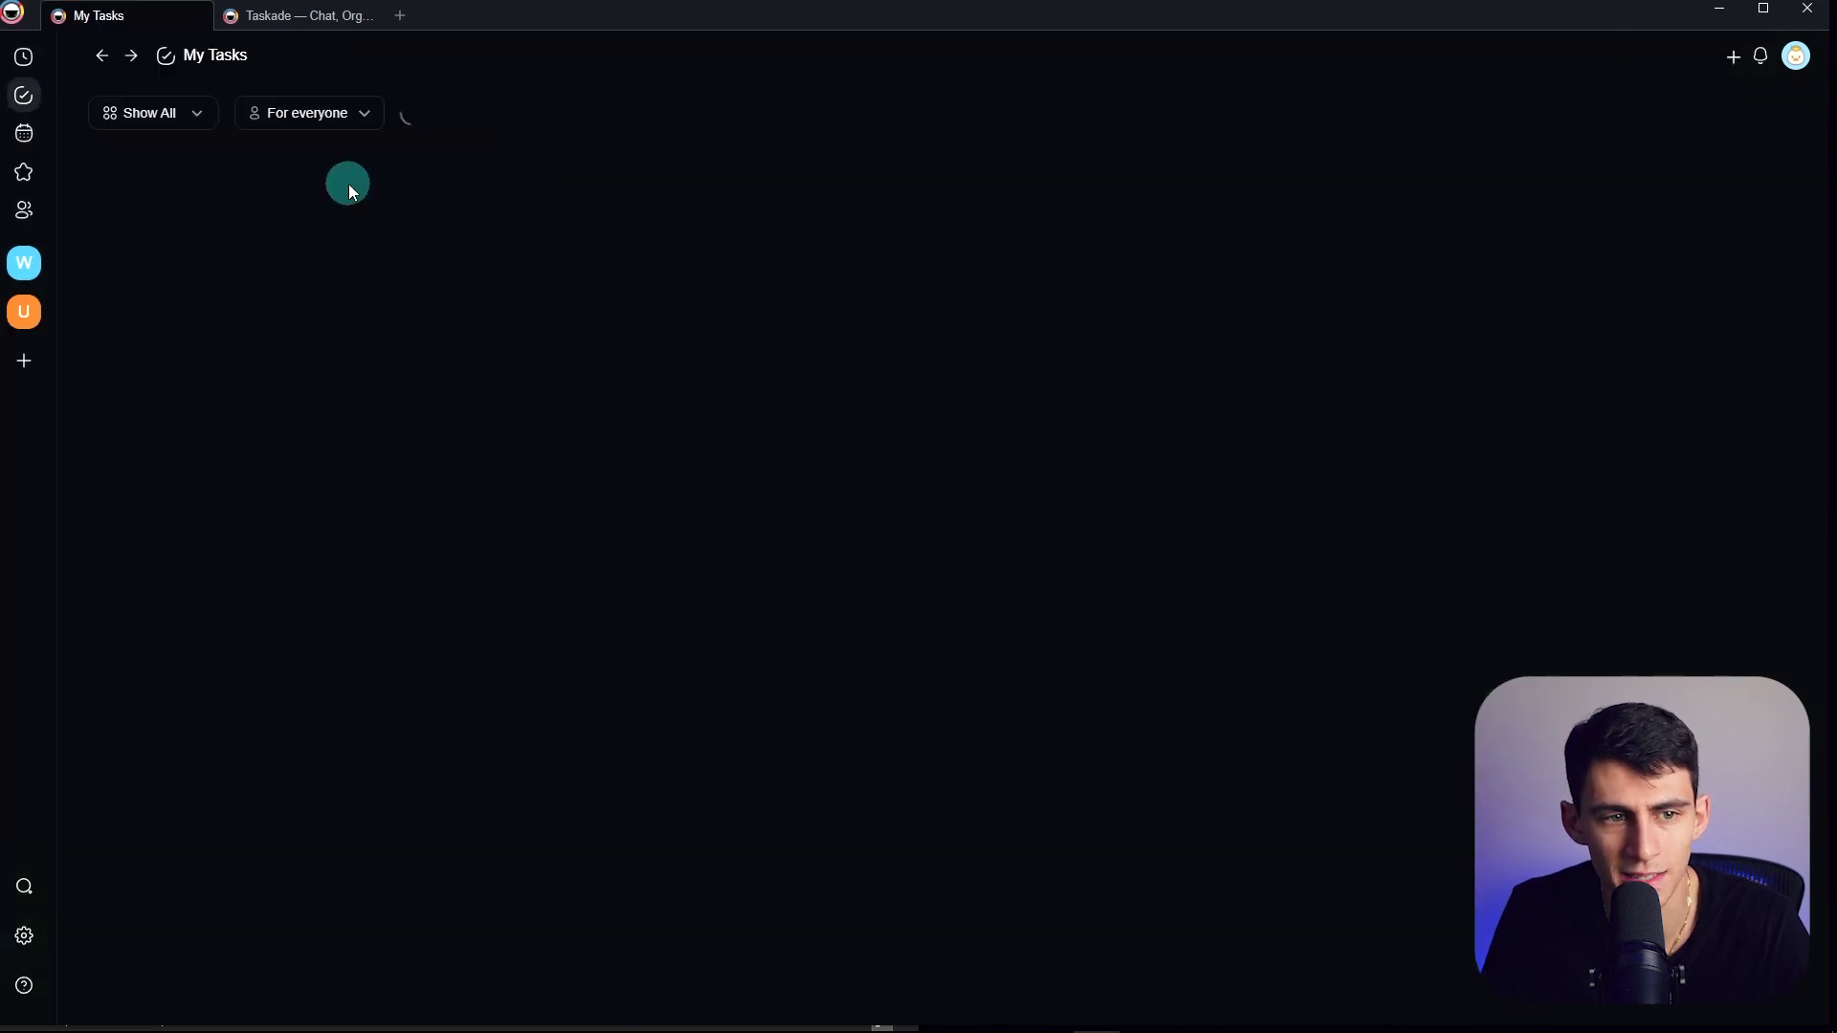
scroll(366, 560, "down", 1)
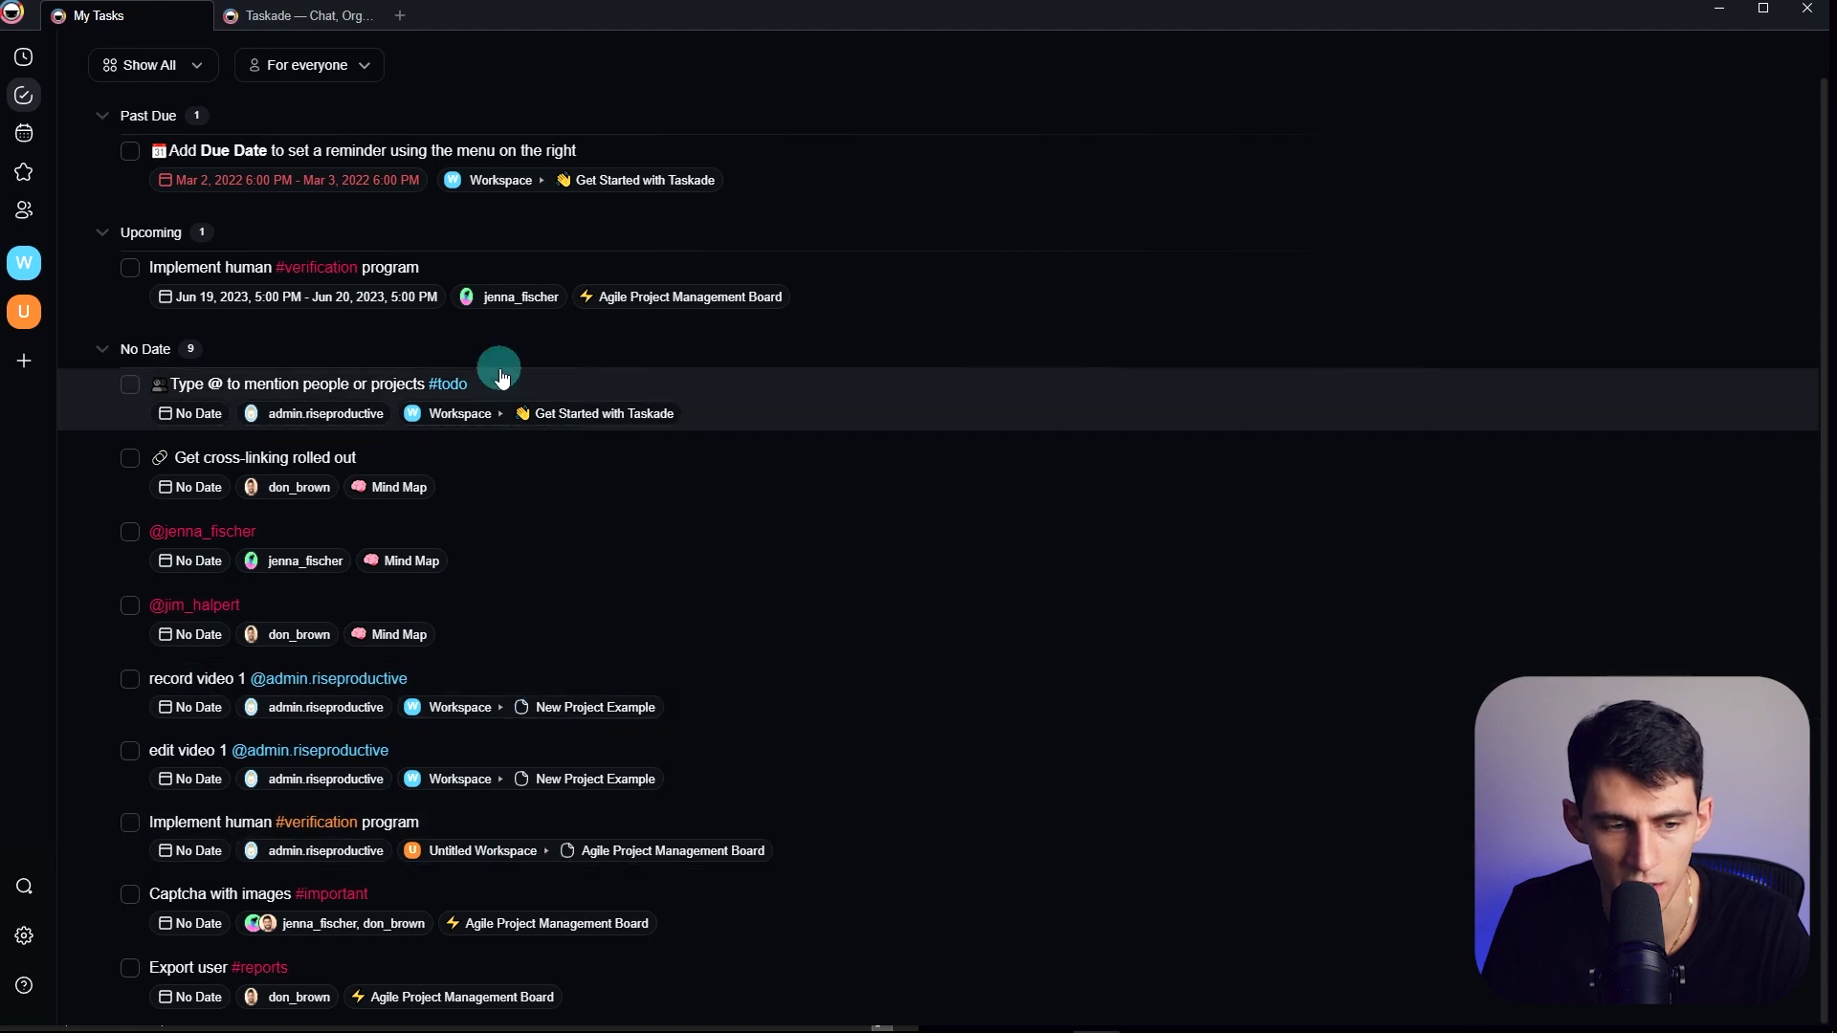
Filter My Tasks to tasks assigned to me within the Untitled Workspace.
left_click(144, 65)
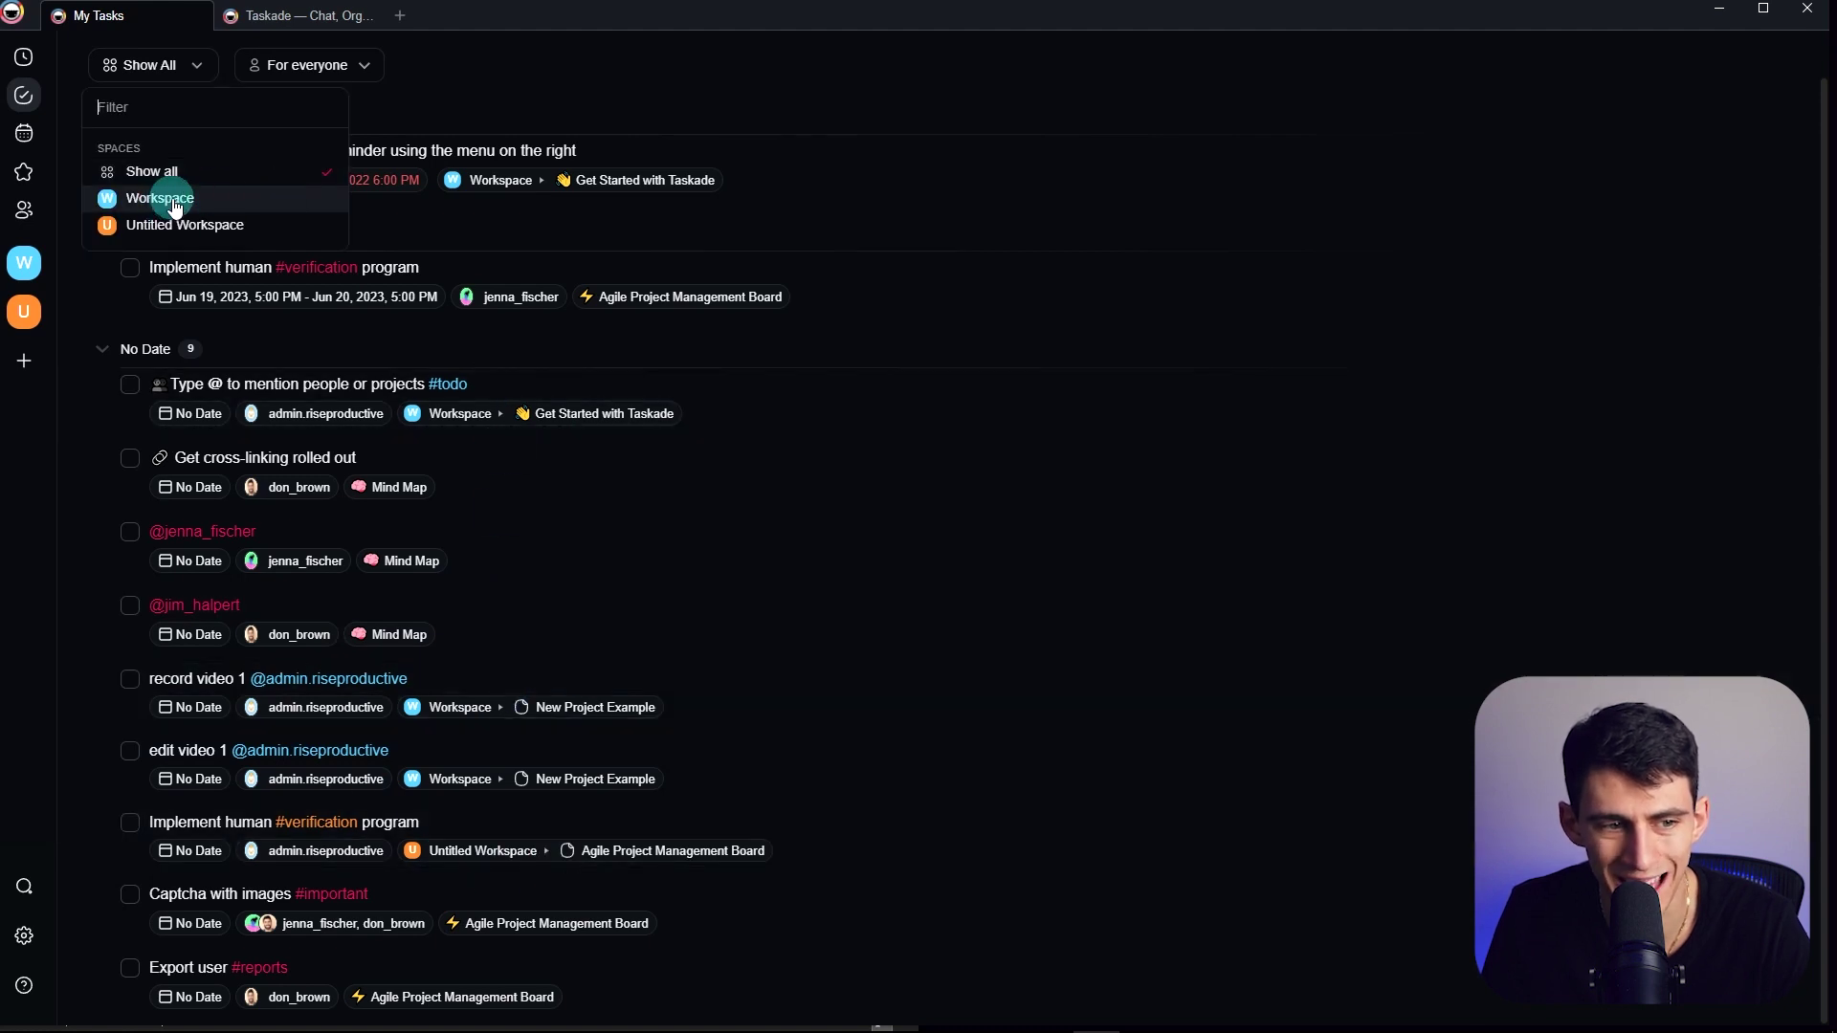
left_click(306, 65)
left_click(287, 119)
left_click(130, 121)
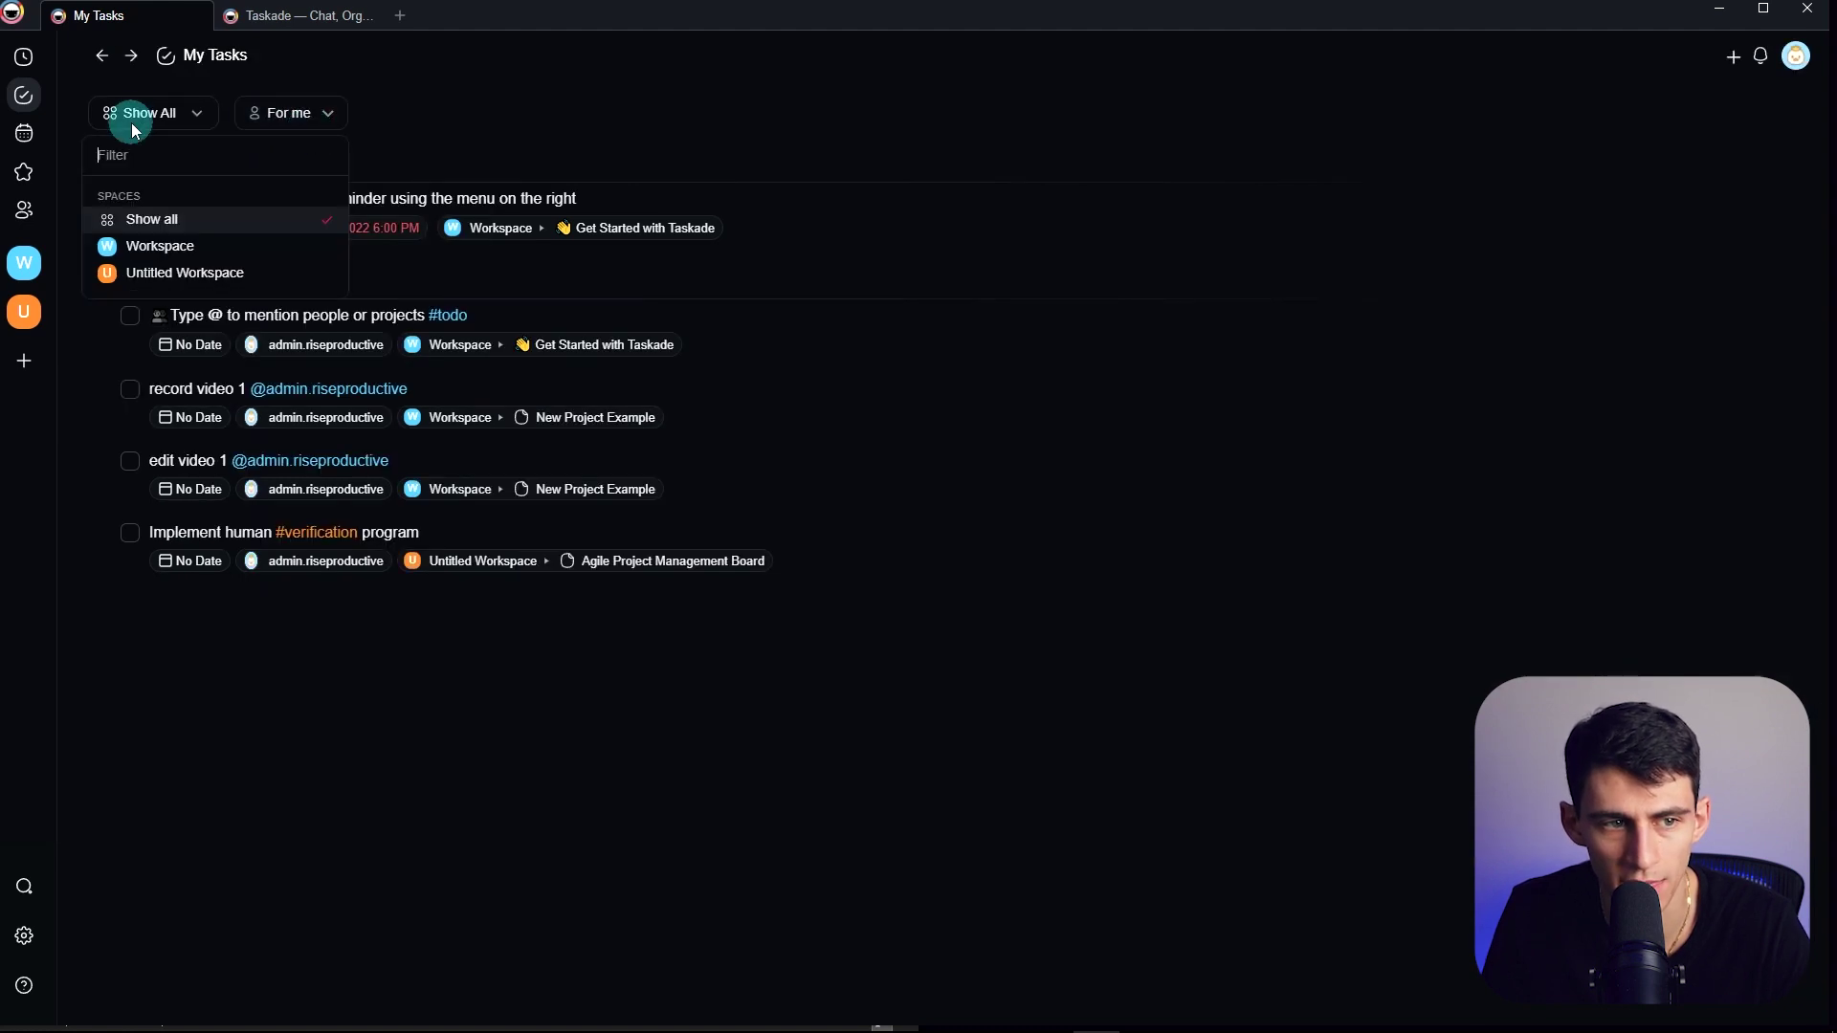
left_click(185, 275)
left_click(387, 487)
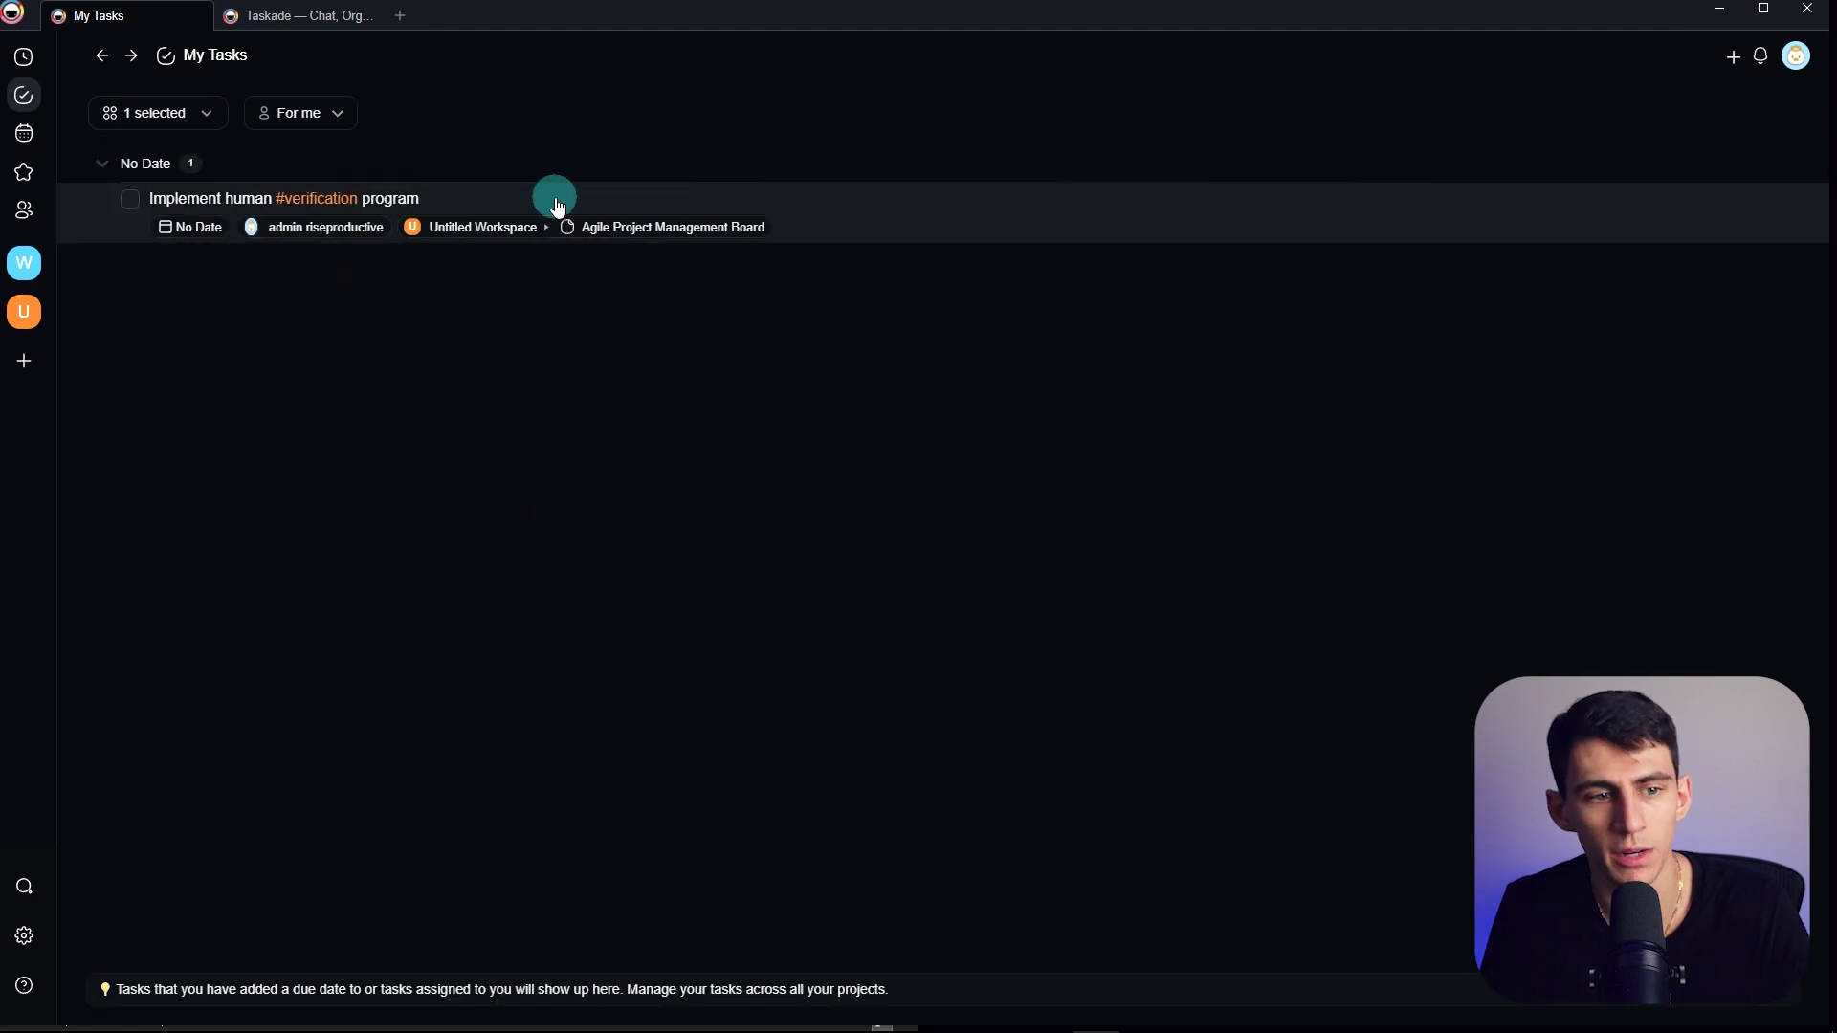
Show tasks I assigned to others and include Workspace in the spaces filter.
left_click(299, 112)
left_click(321, 222)
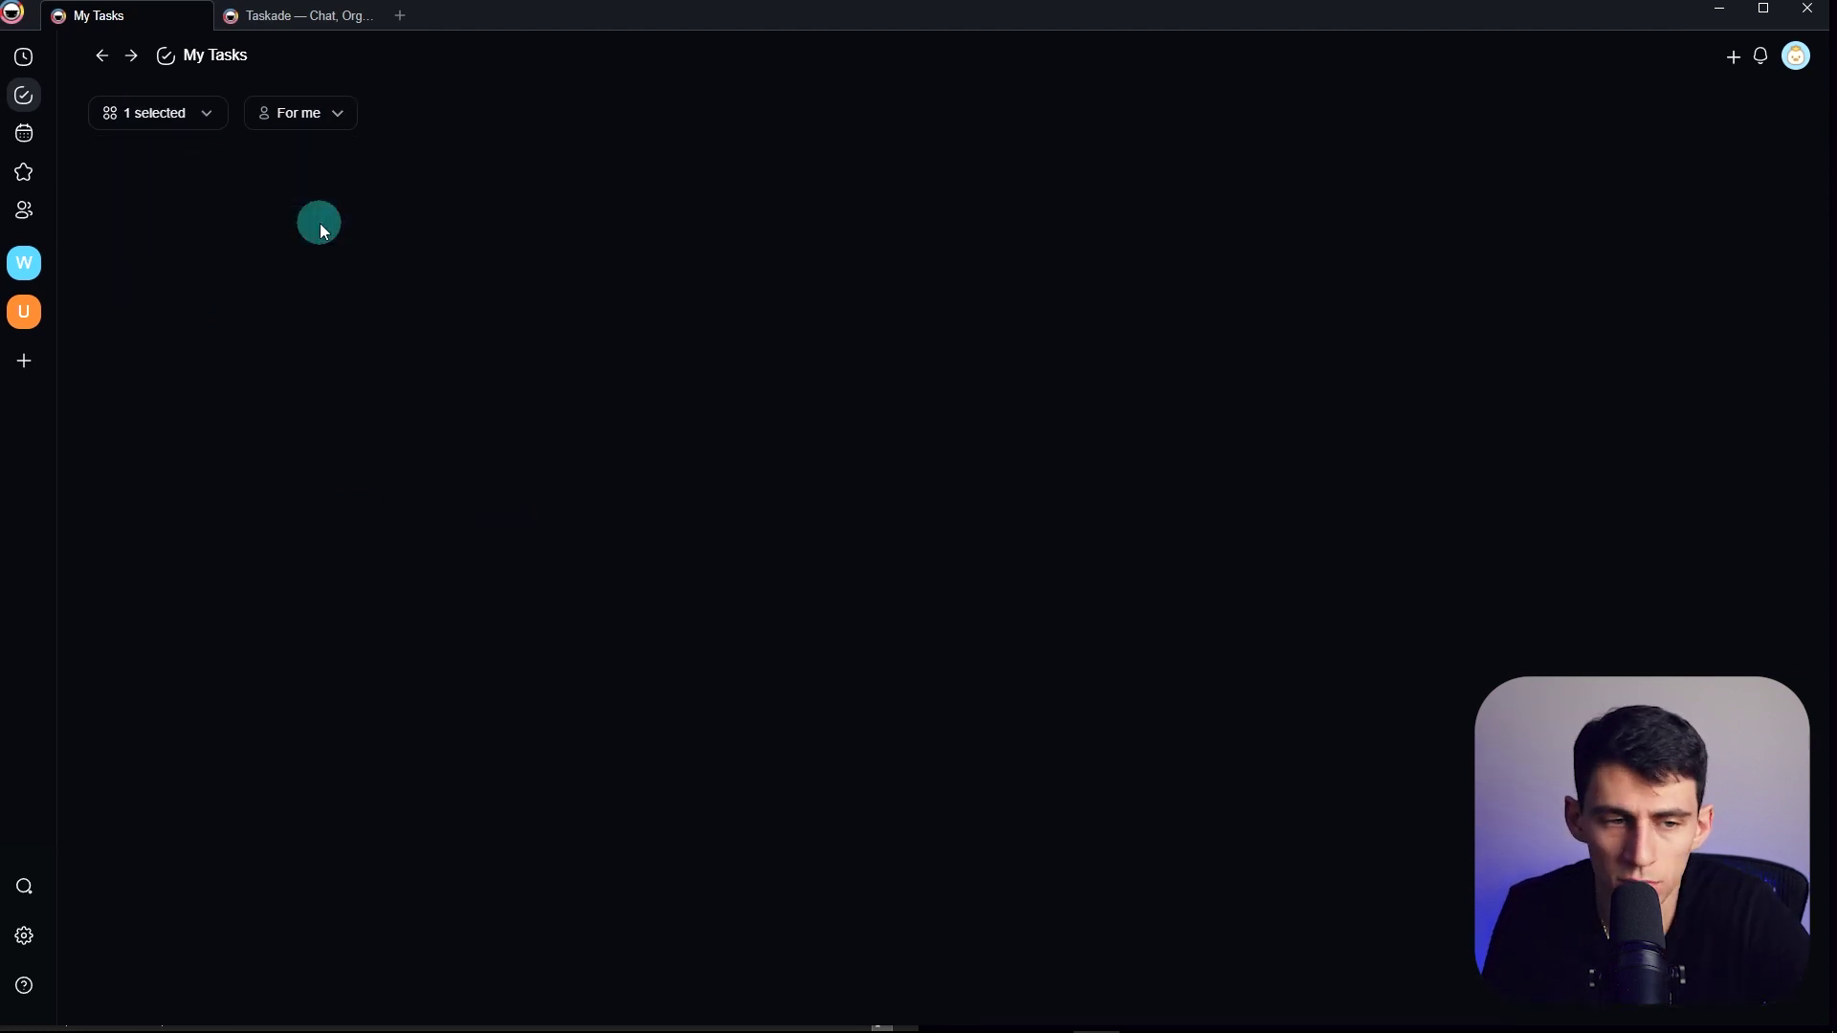
left_click(214, 114)
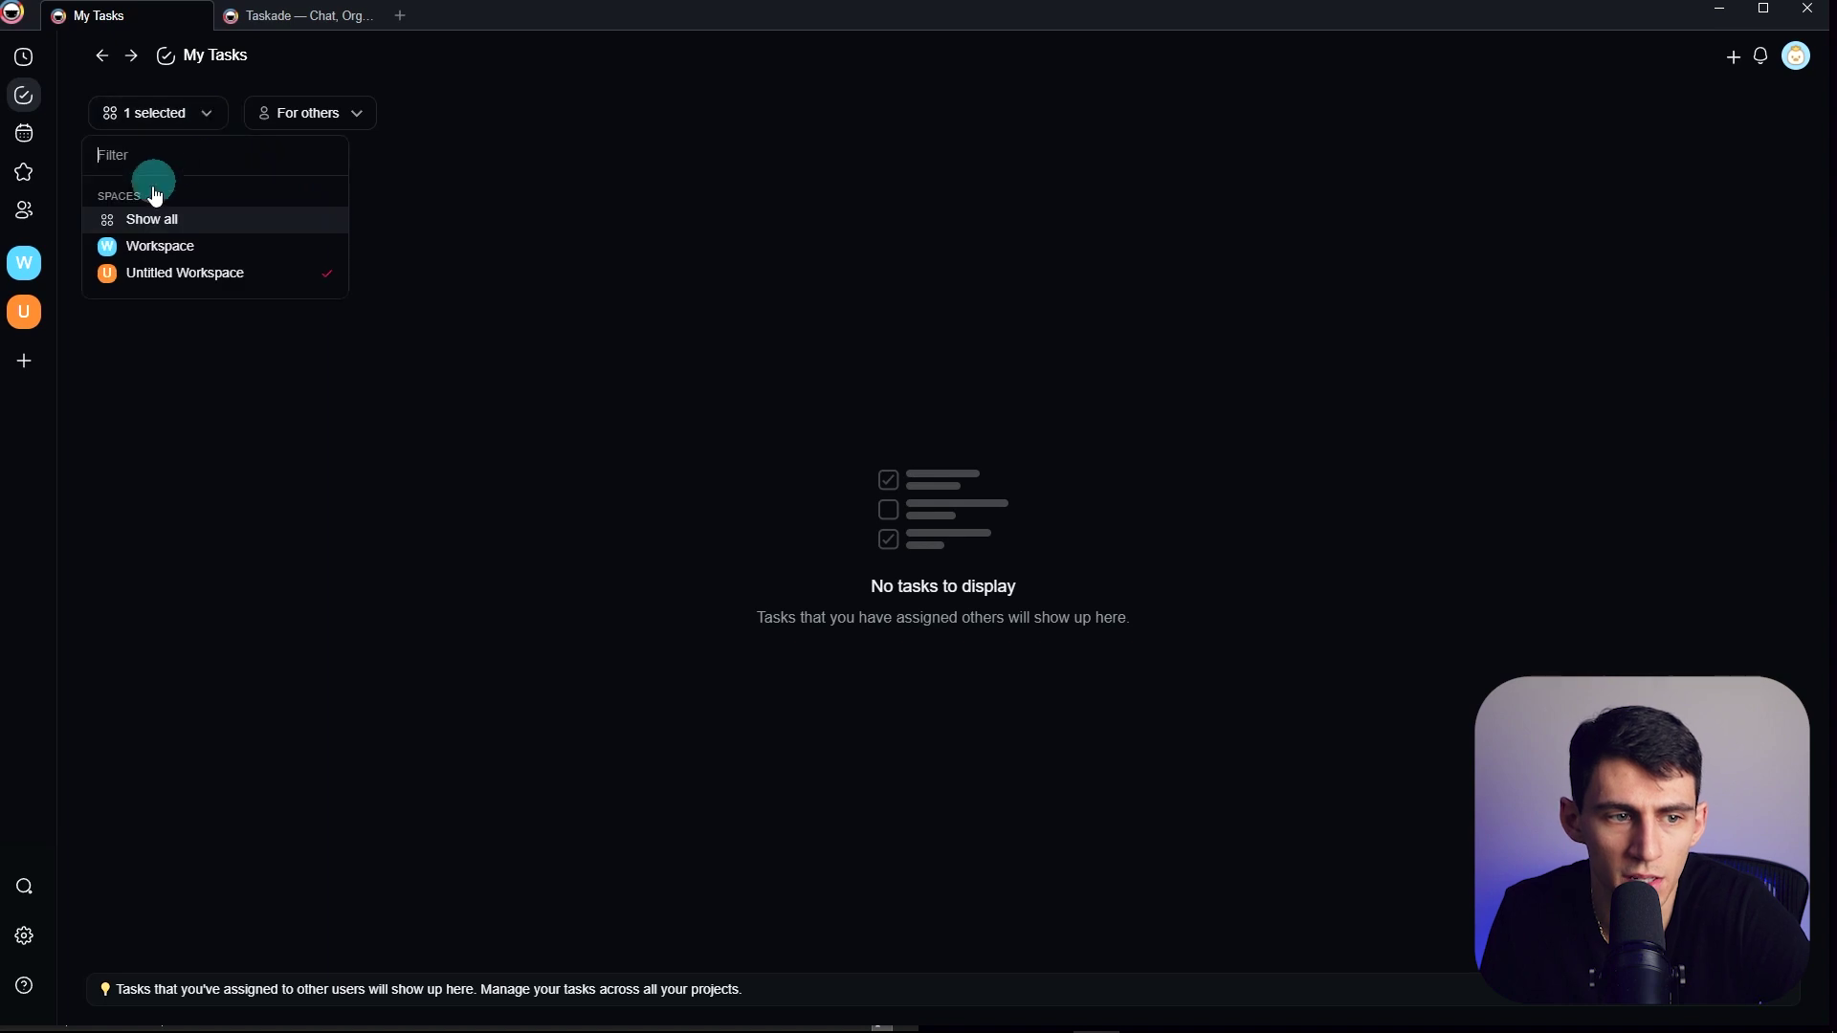
left_click(146, 246)
left_click(303, 115)
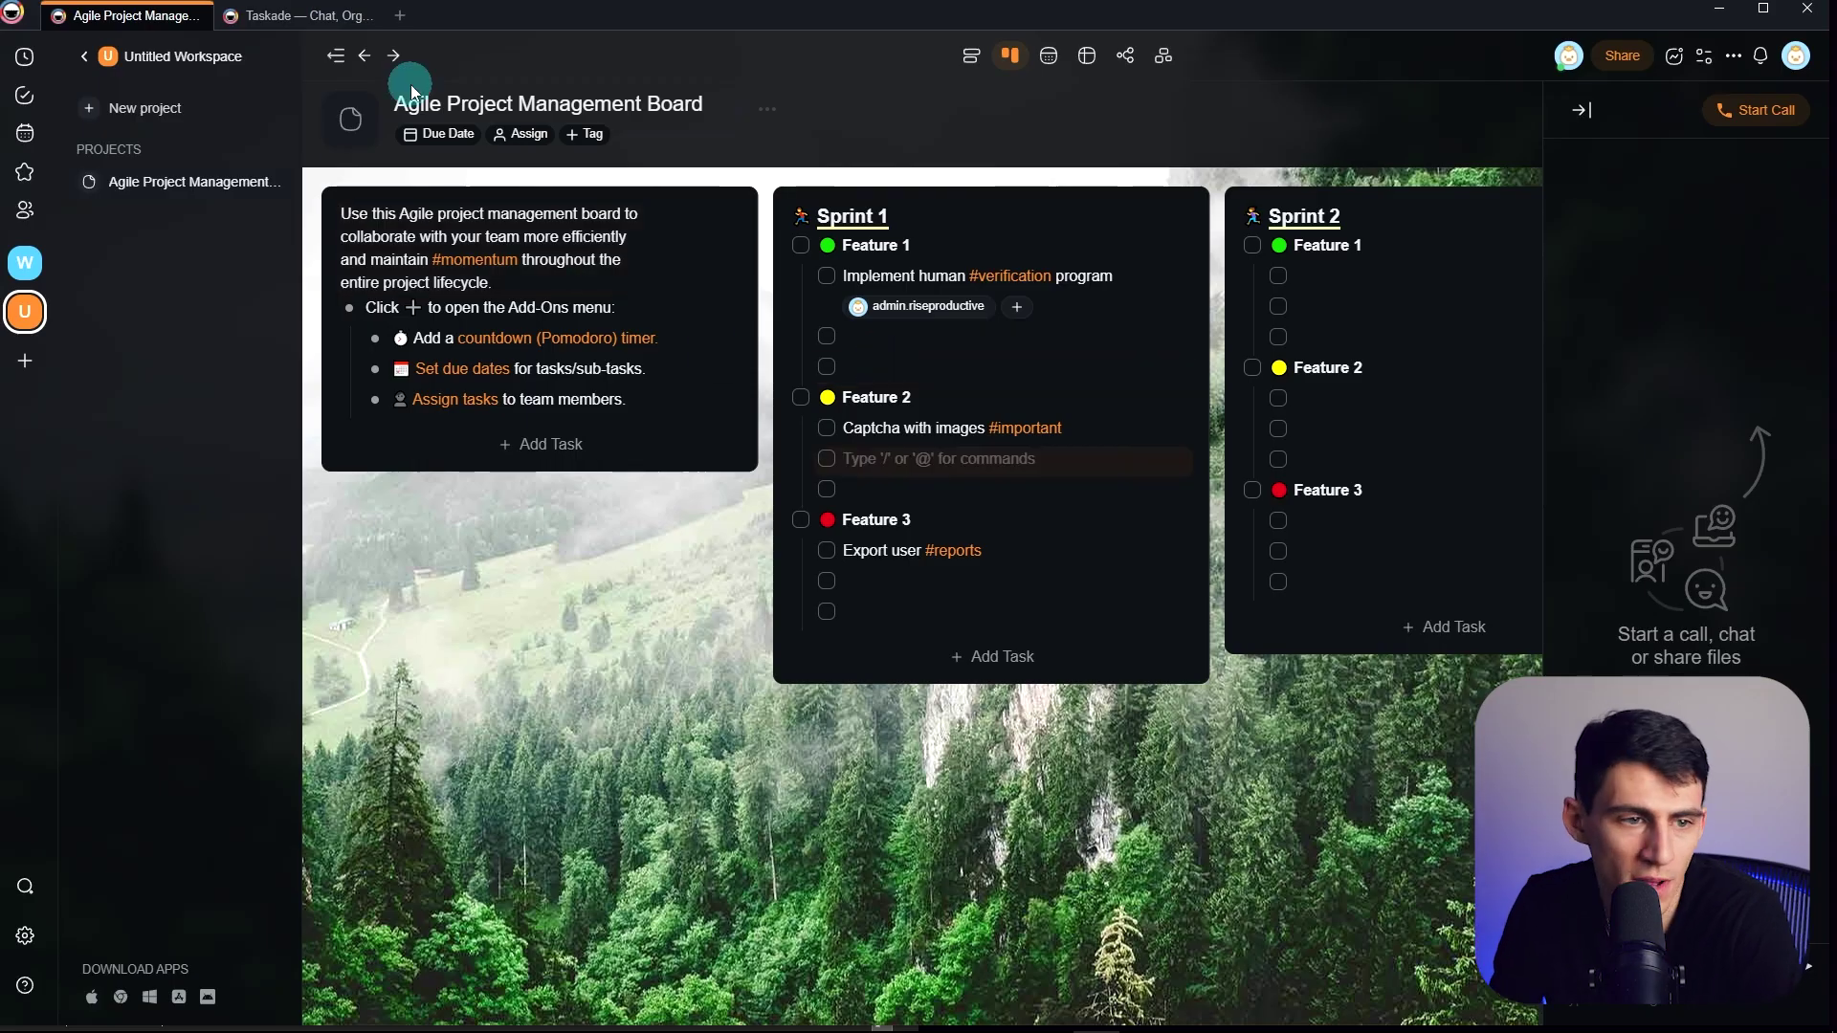
Create a project from the Pomodoro Kanban Board template under Task Management.
left_click(174, 108)
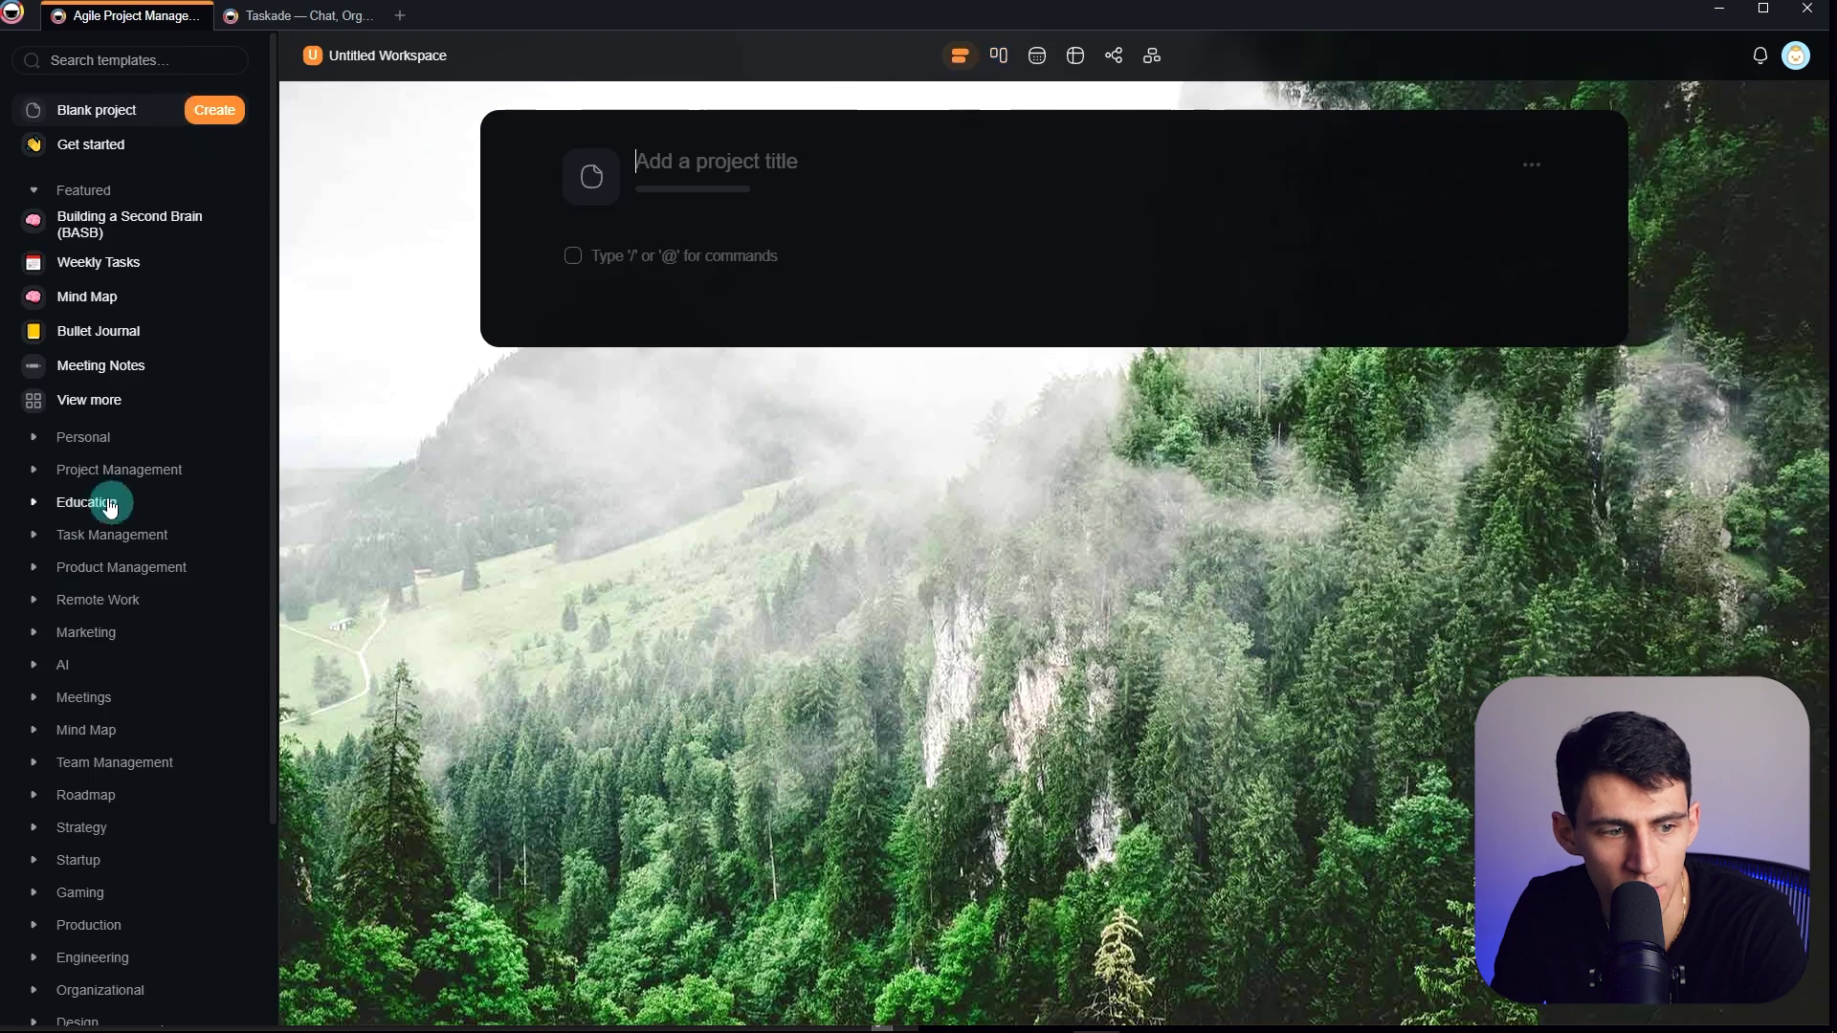
left_click(43, 535)
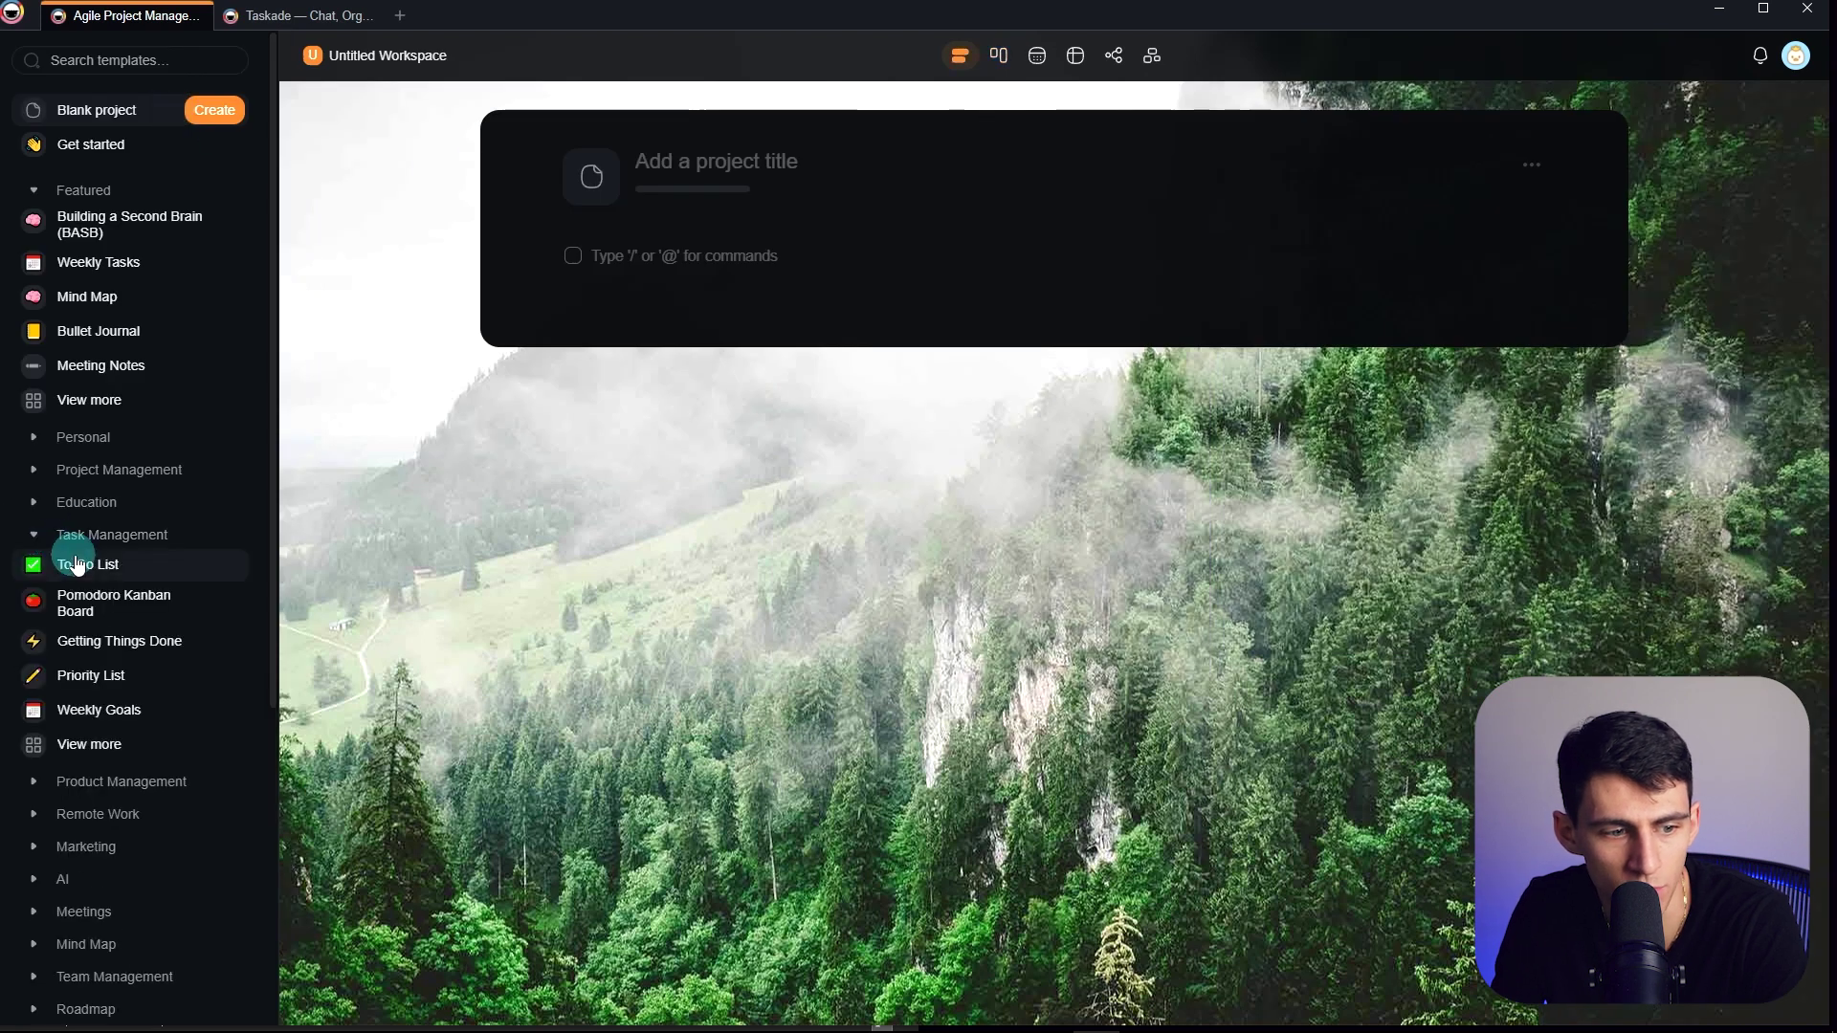
left_click(101, 617)
left_click(215, 603)
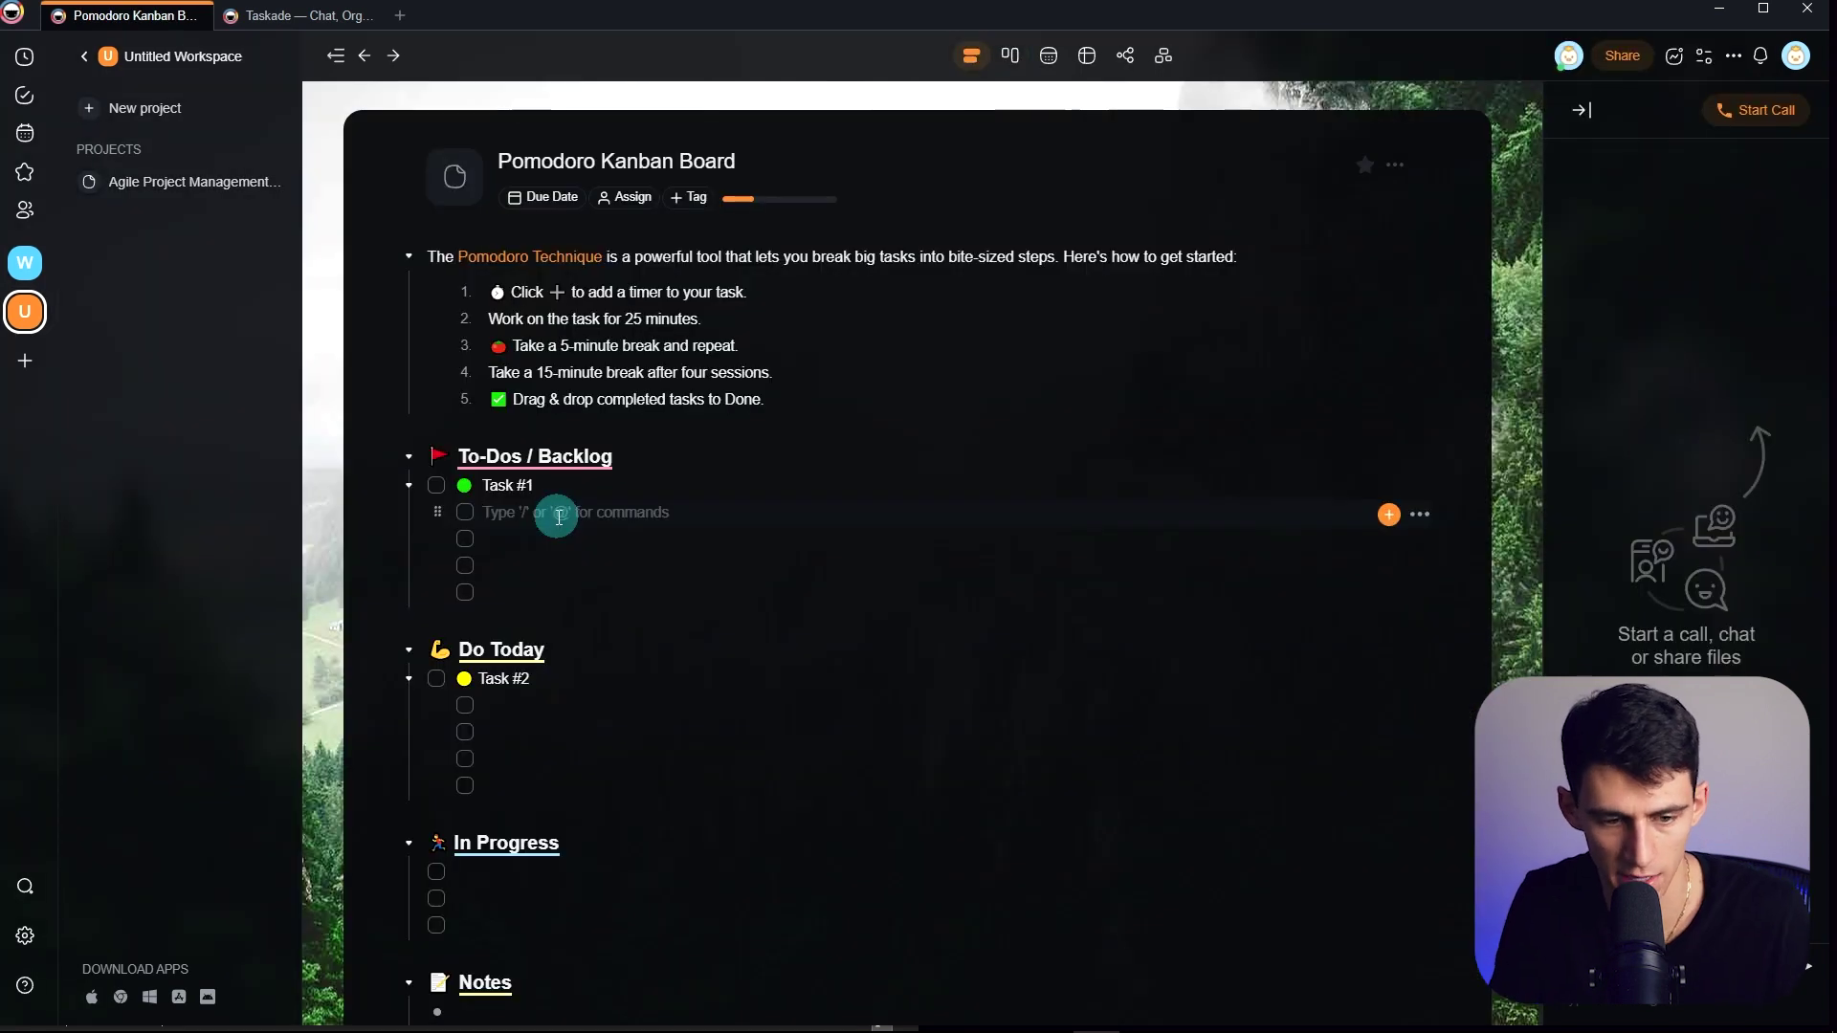
type("/")
Link the Agile Project Management Board in a backlog task and view its backlinks.
key("BackSpace")
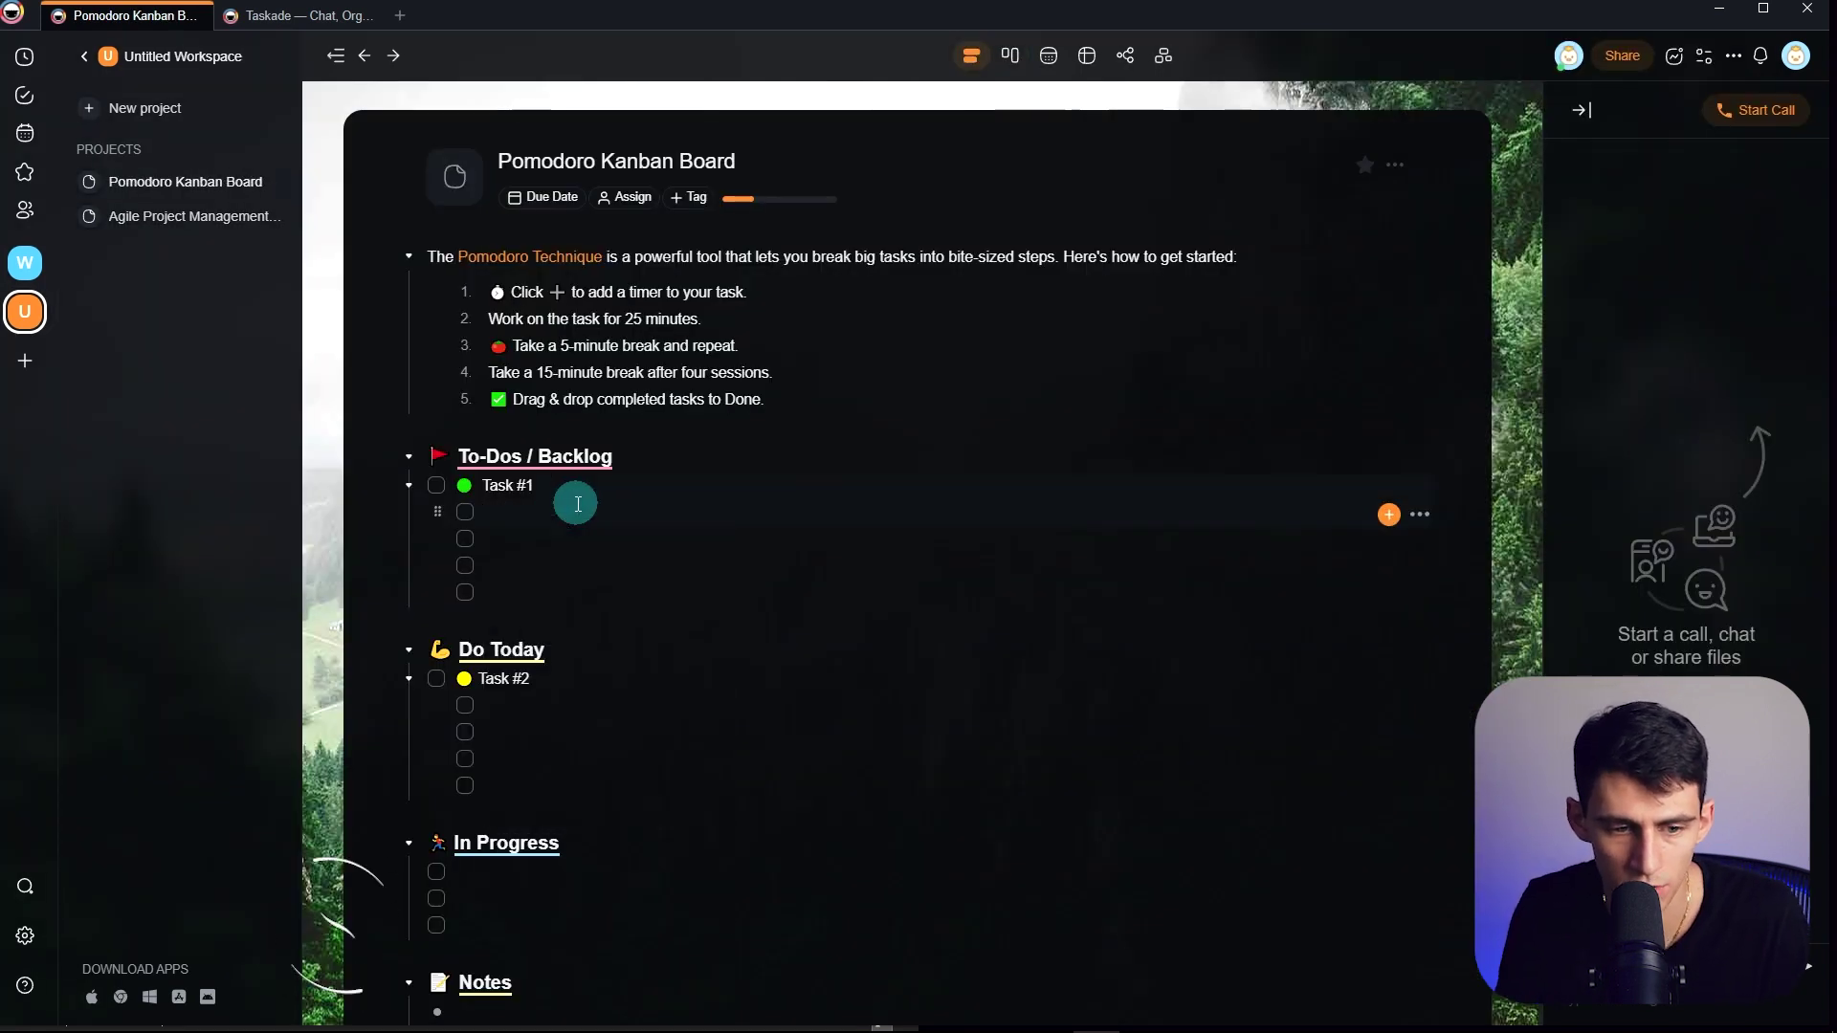
type("@")
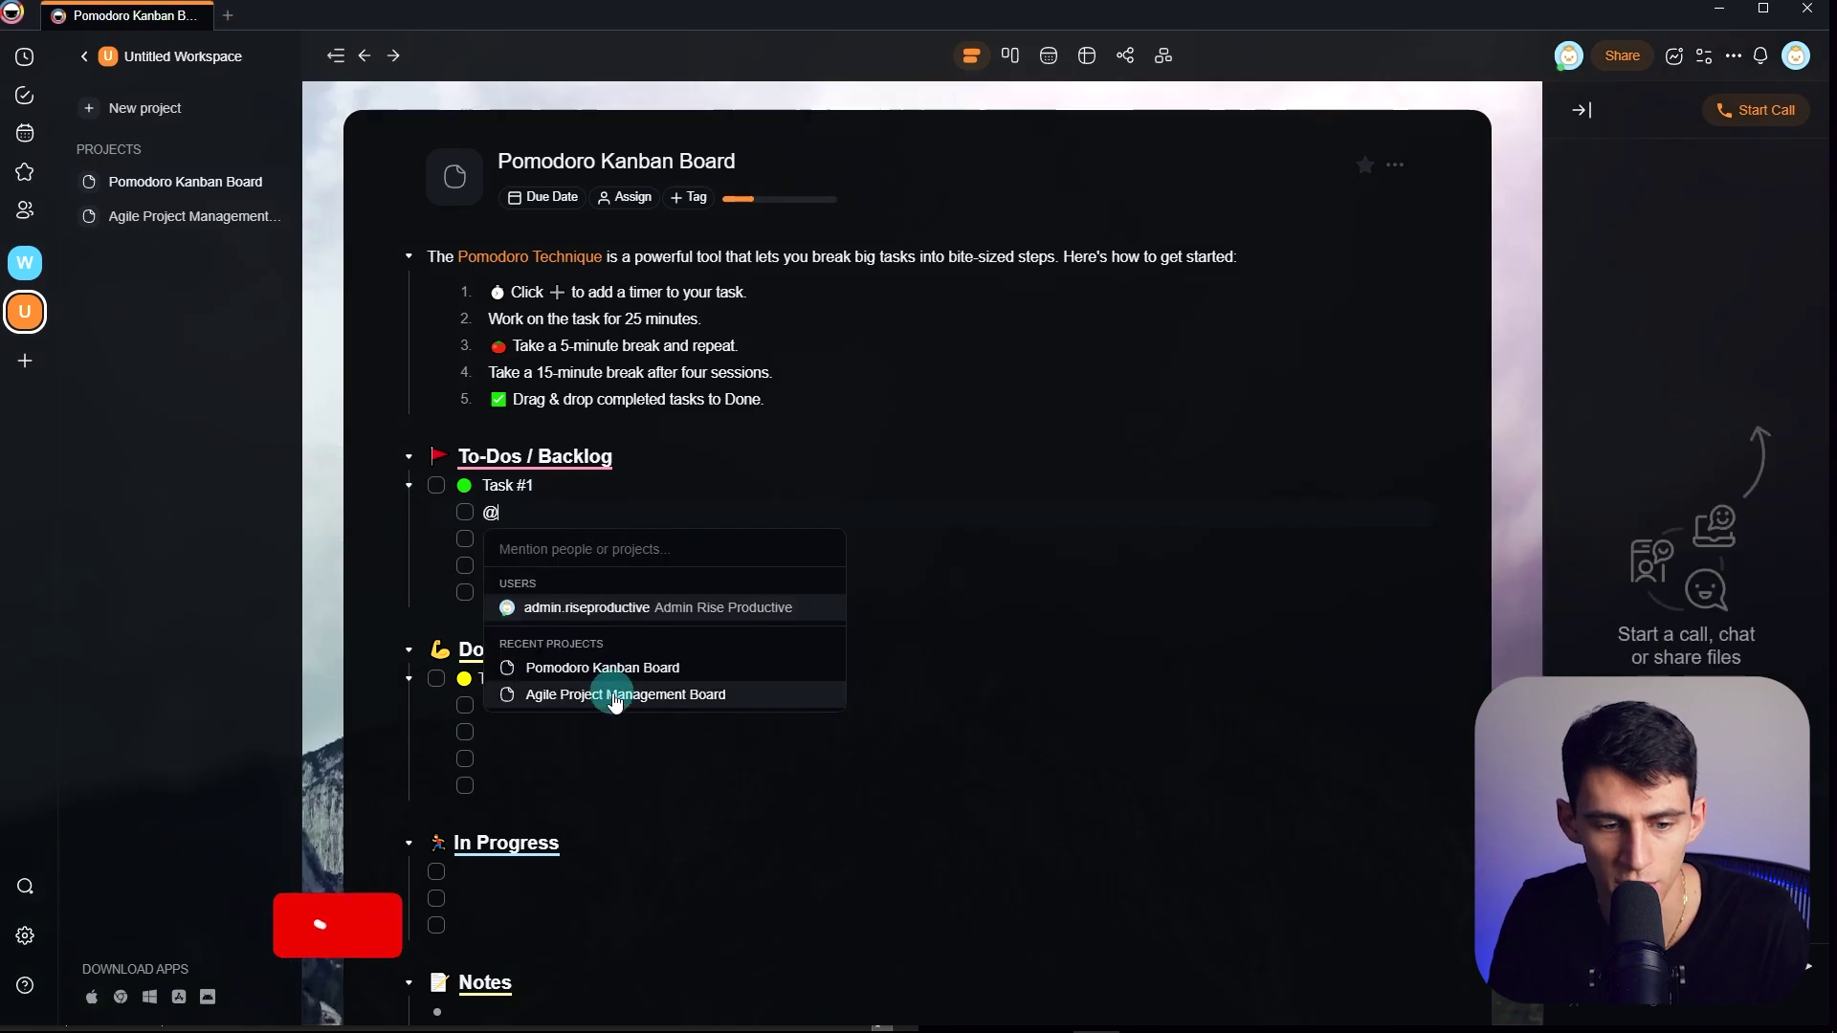
left_click(613, 694)
mouse_move(591, 513)
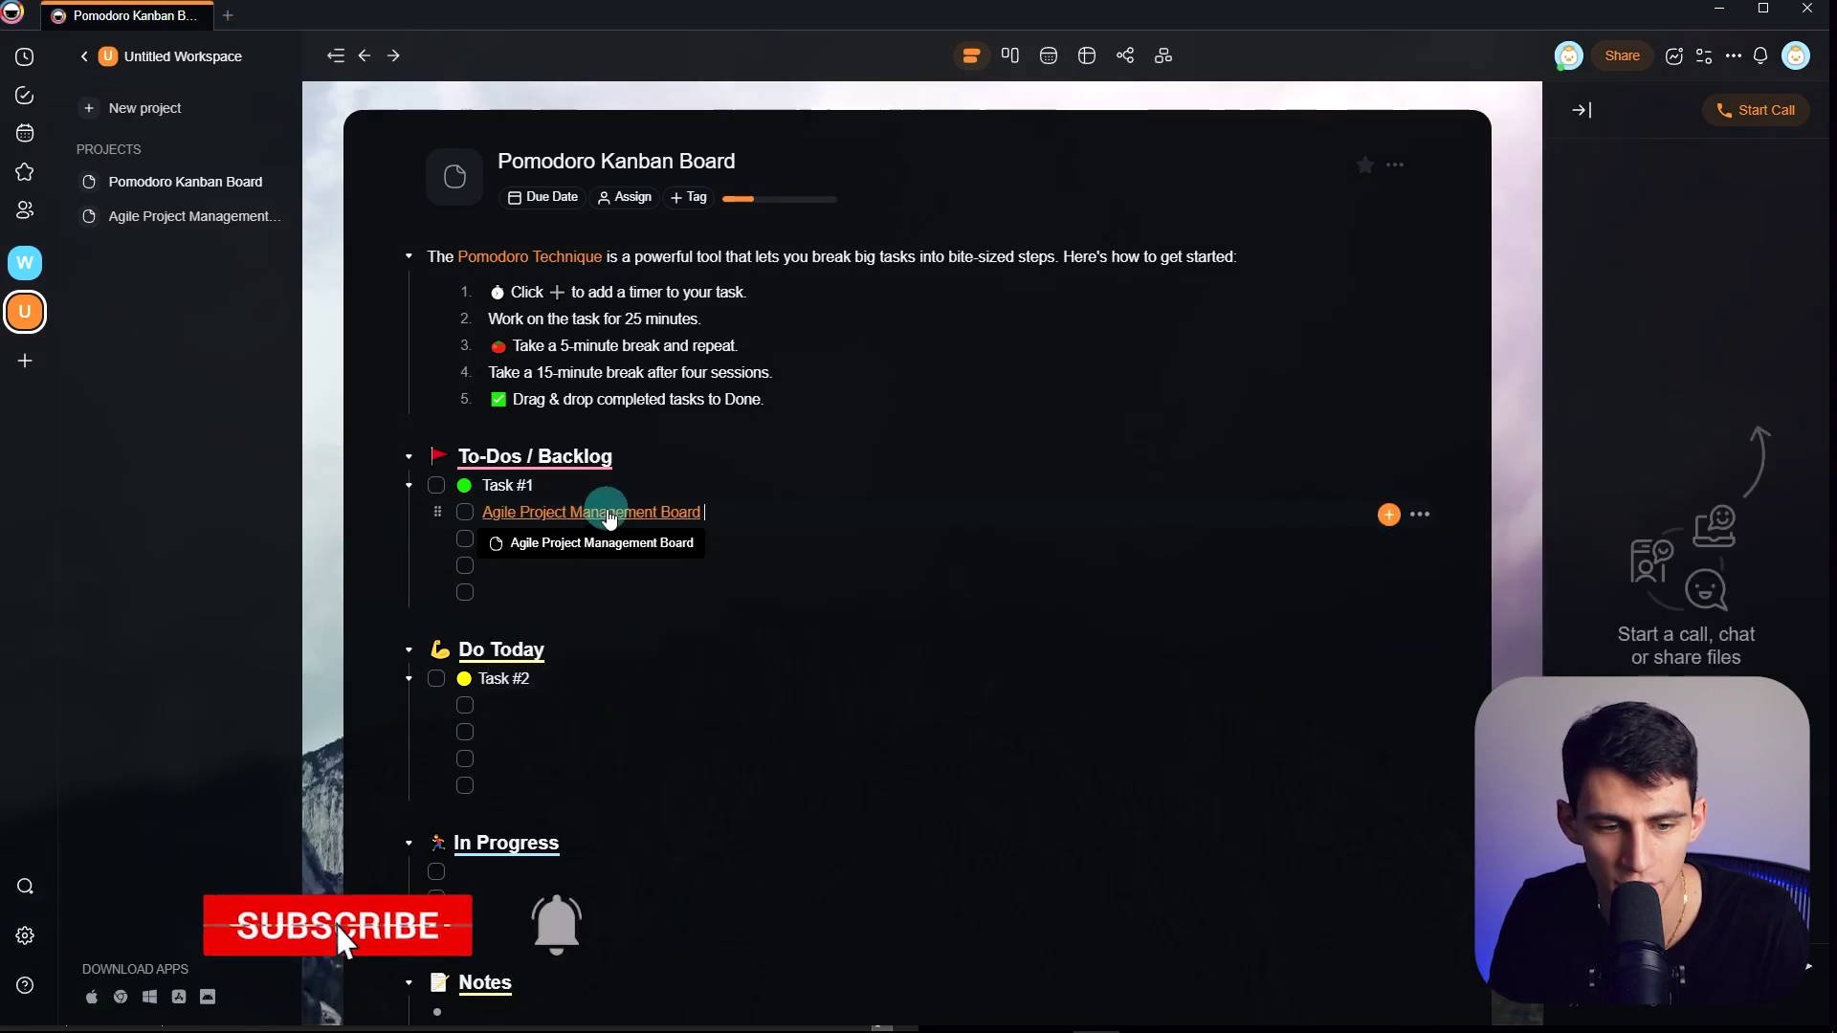
left_click(187, 216)
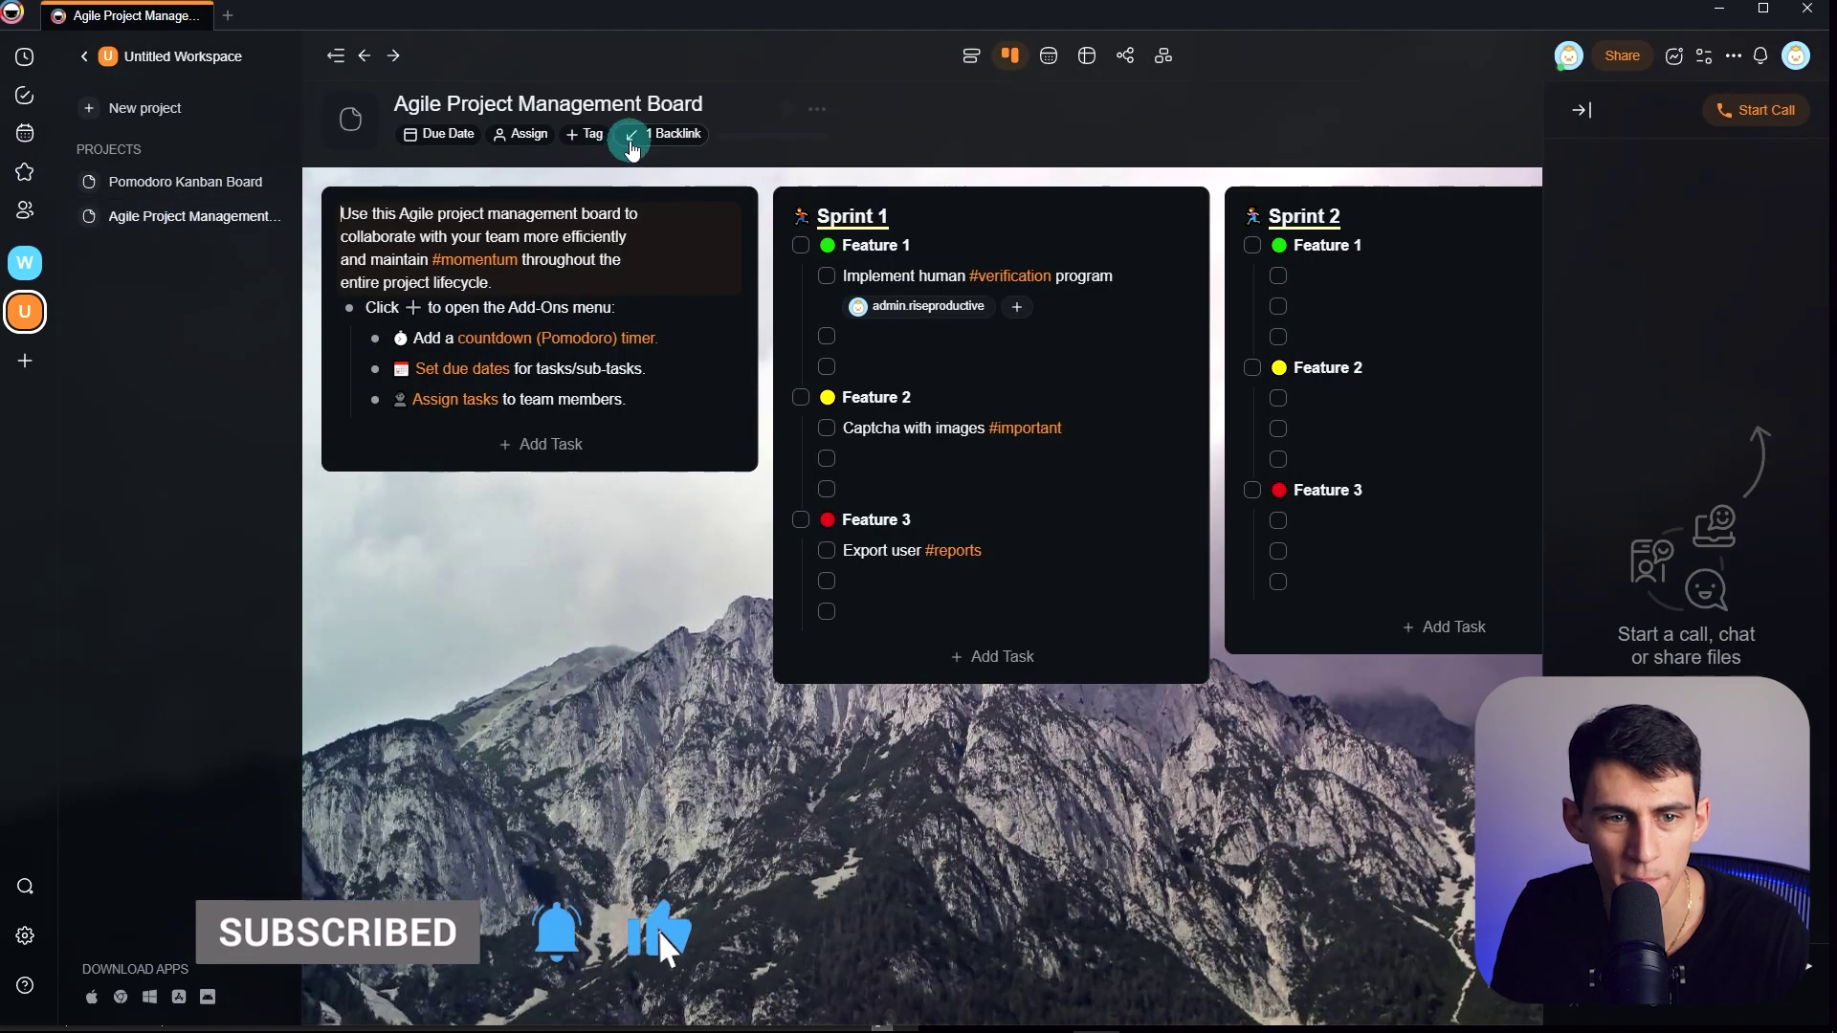
left_click(666, 135)
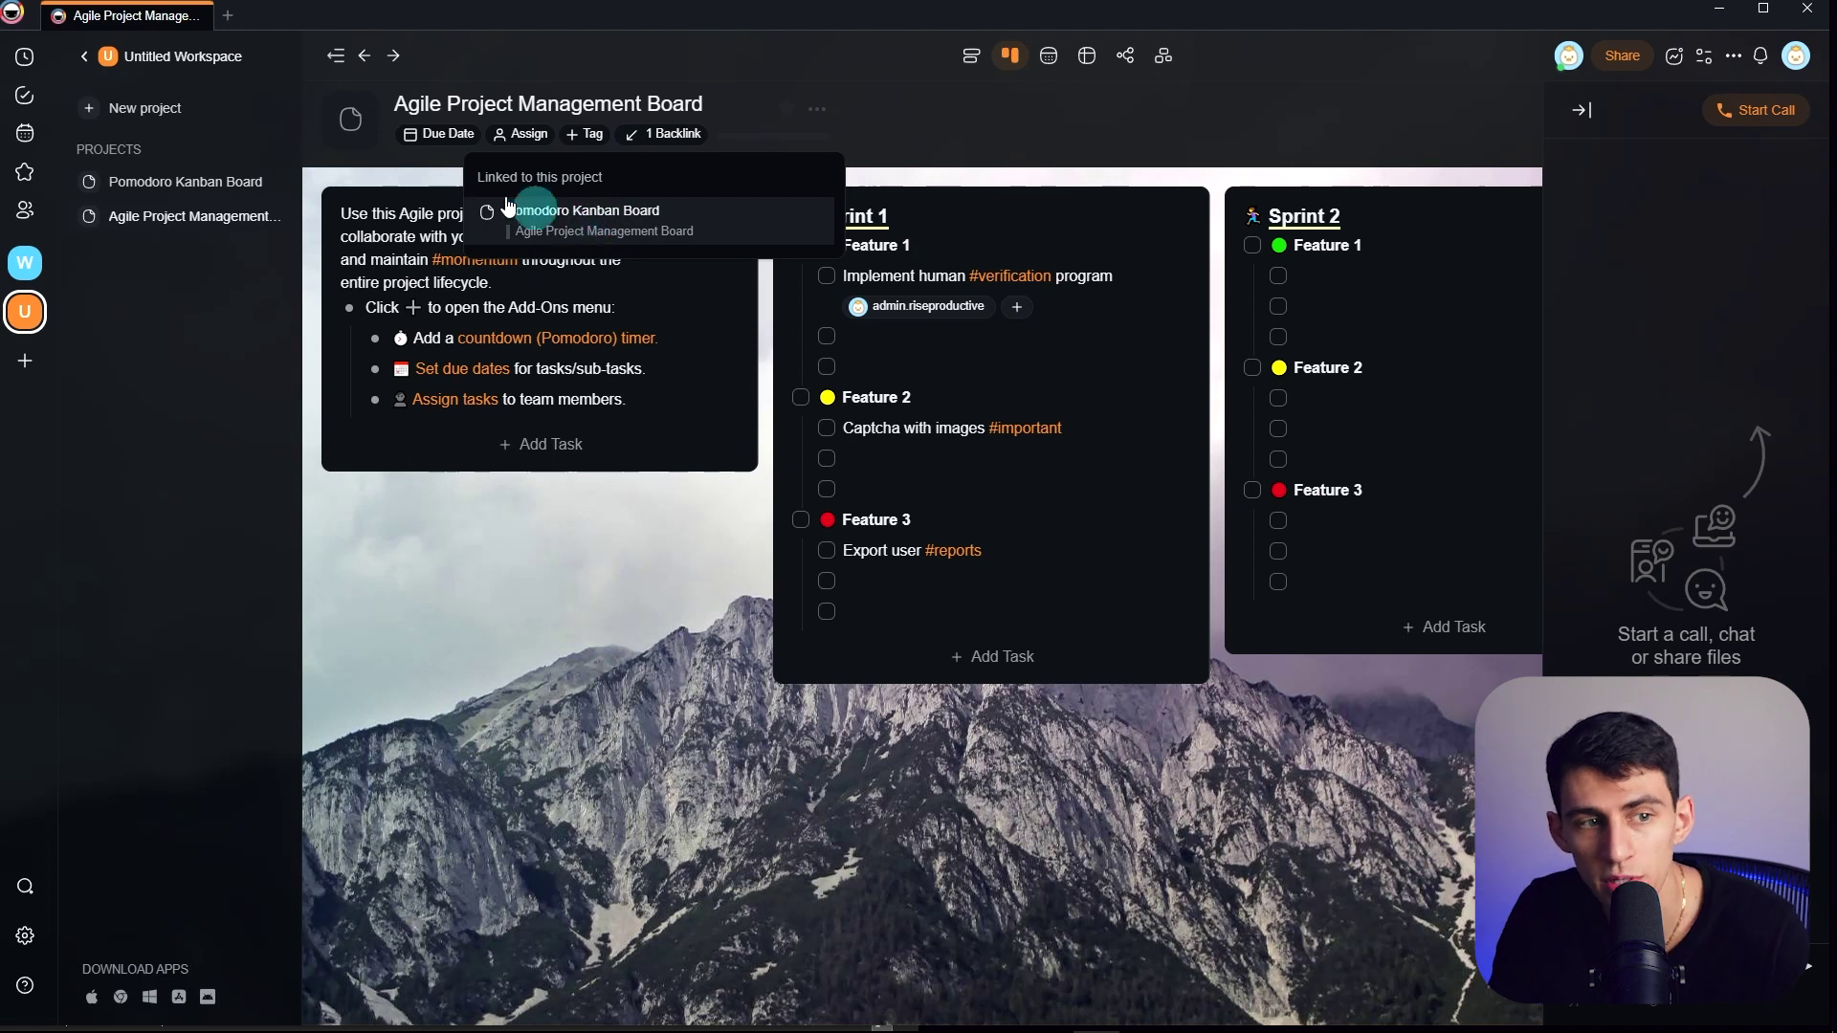
Jump to the Pomodoro Kanban Board via the backlink, then start a new project.
left_click(210, 185)
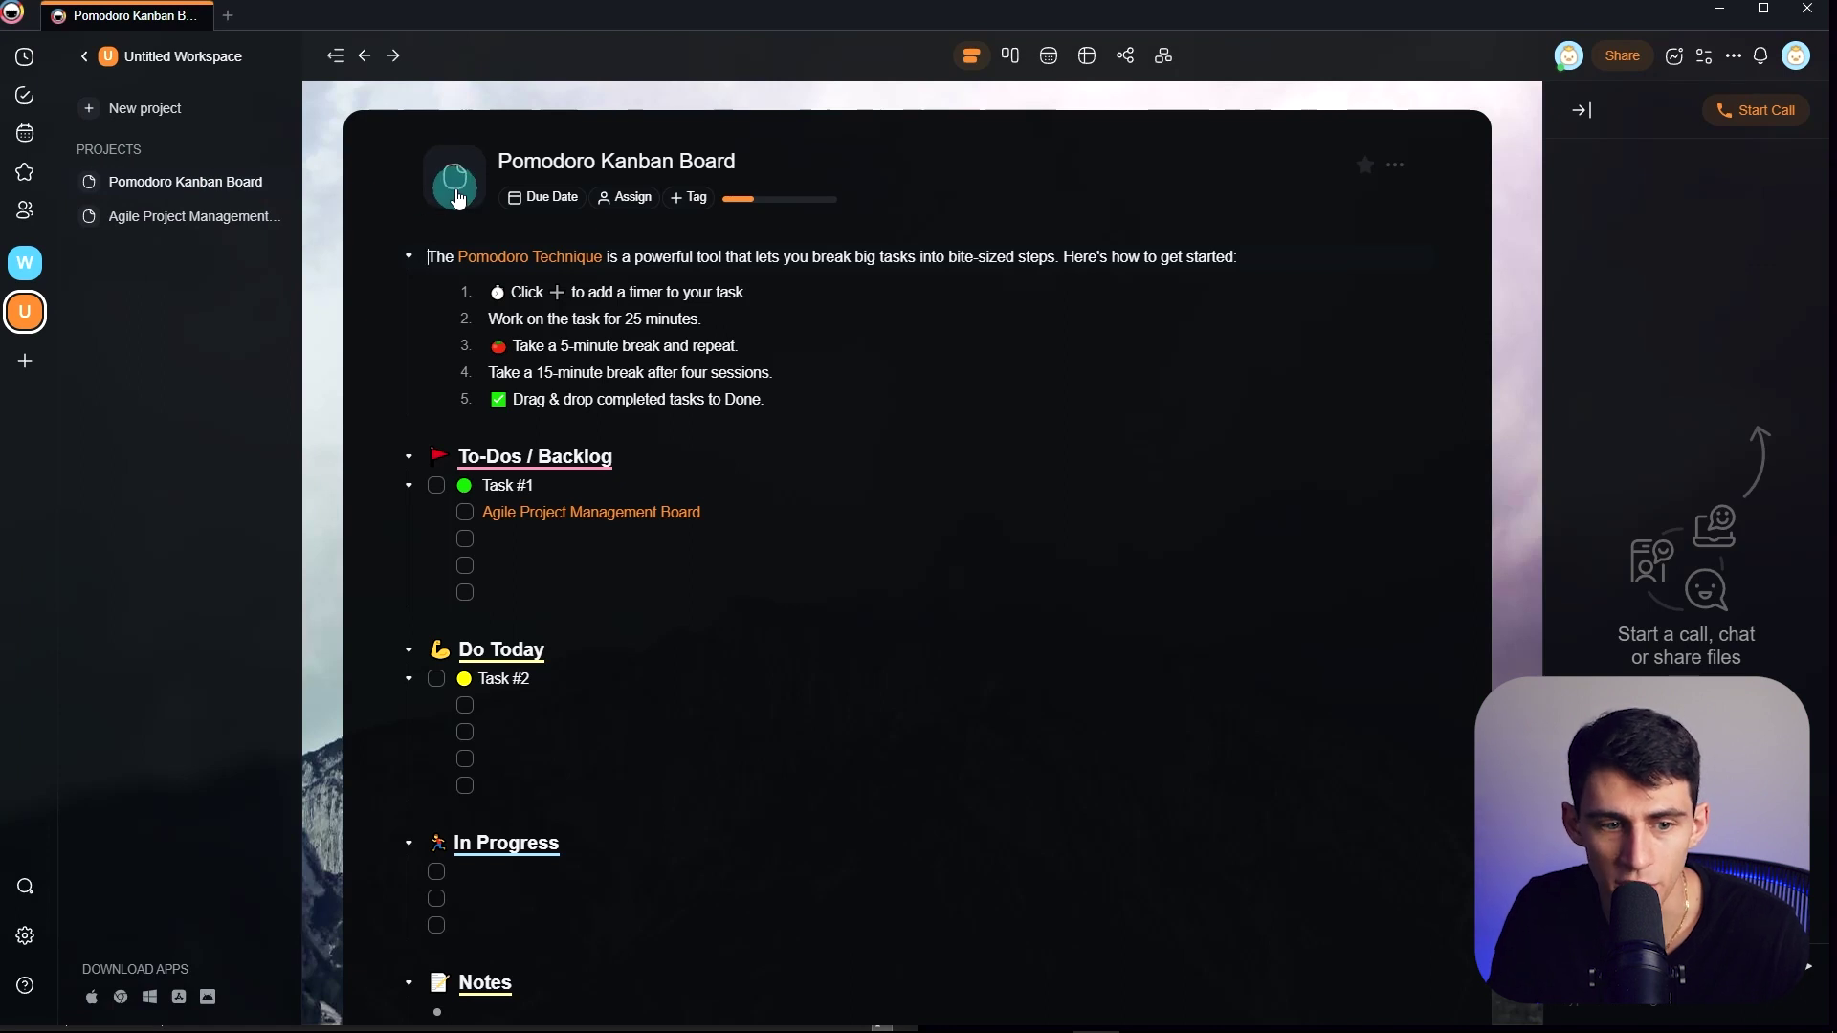
mouse_move(591, 512)
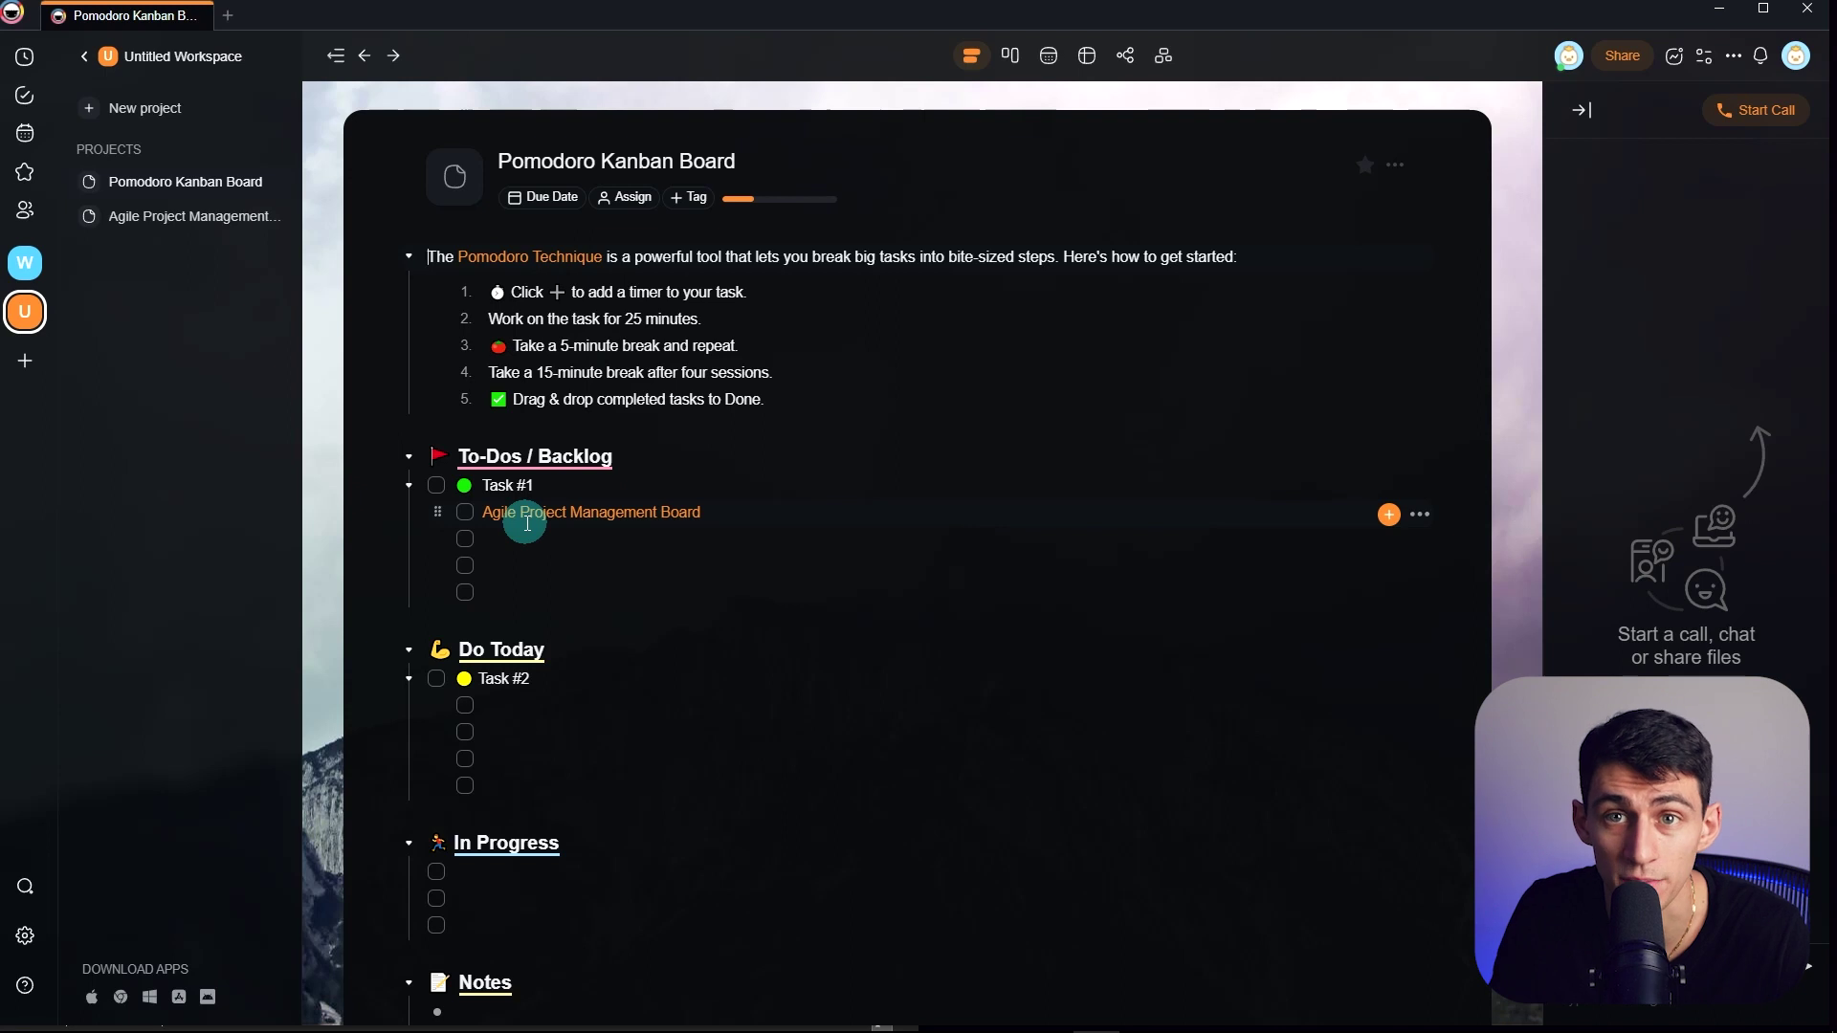
left_click(152, 120)
Create a Building a Second Brain (BASB) project from its template and change its view.
left_click(99, 231)
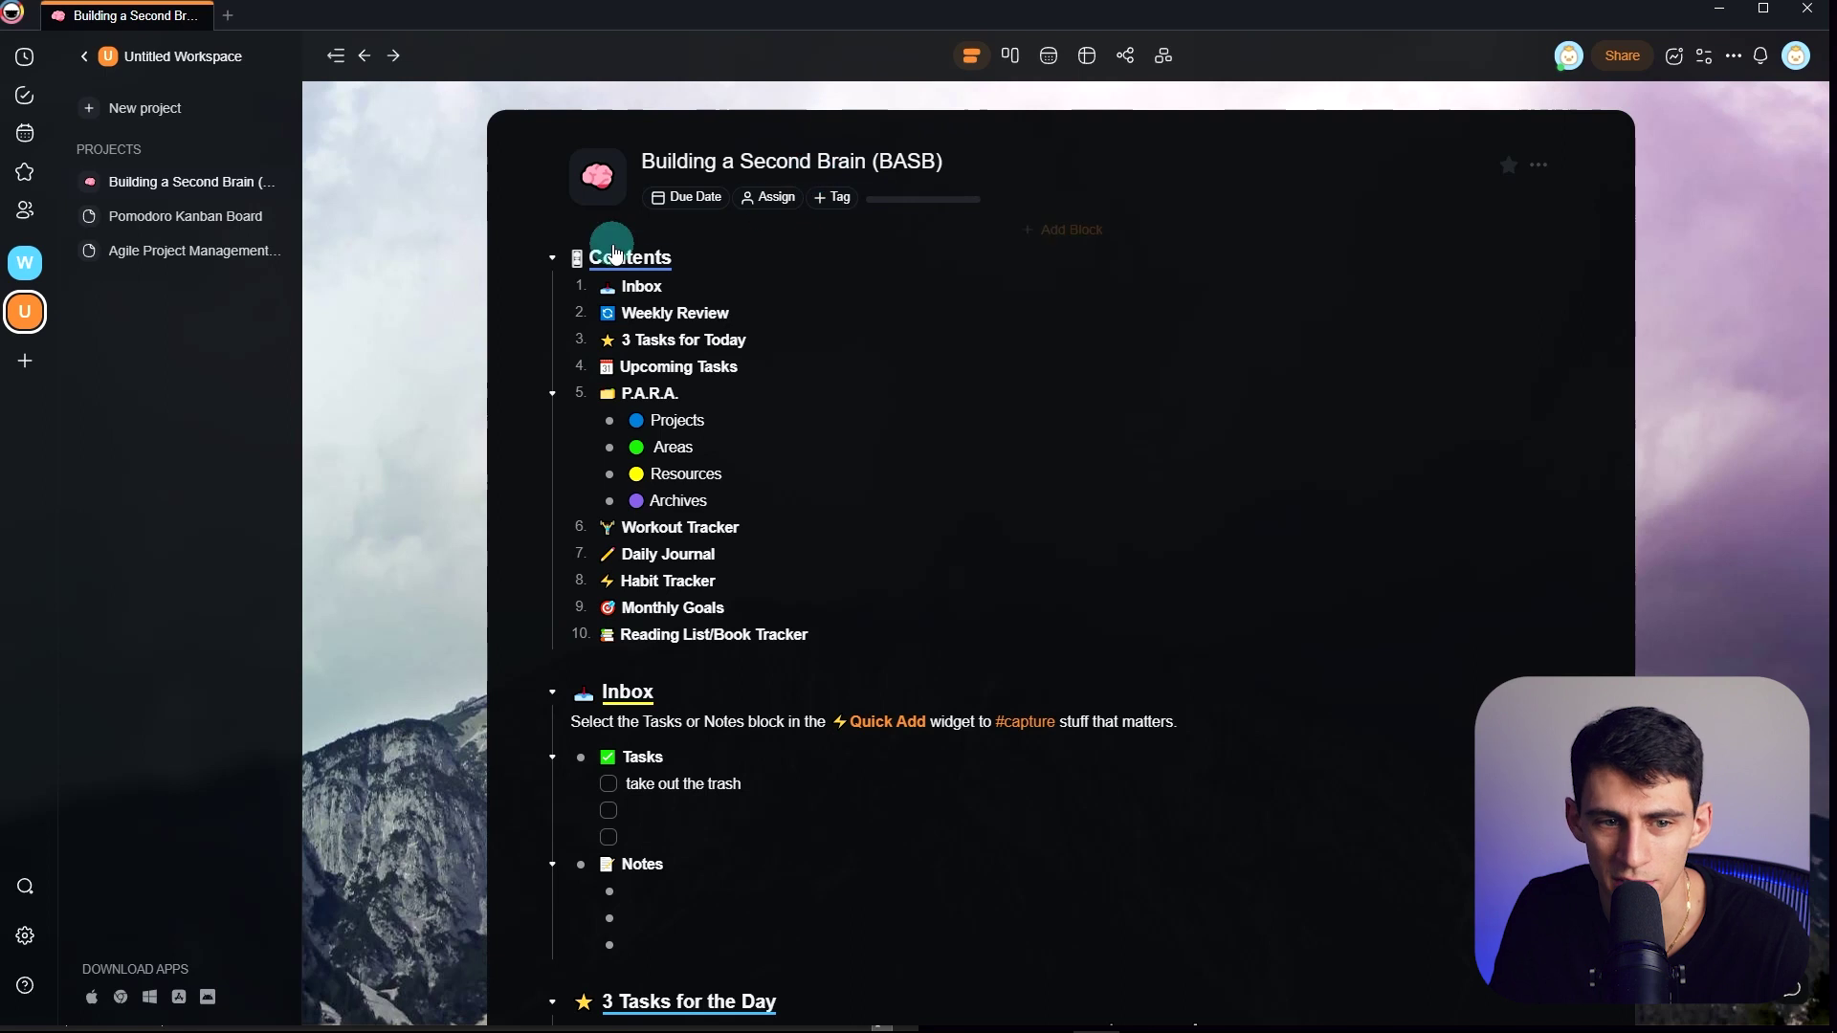
scroll(698, 394, "down", 2)
scroll(683, 416, "down", 2)
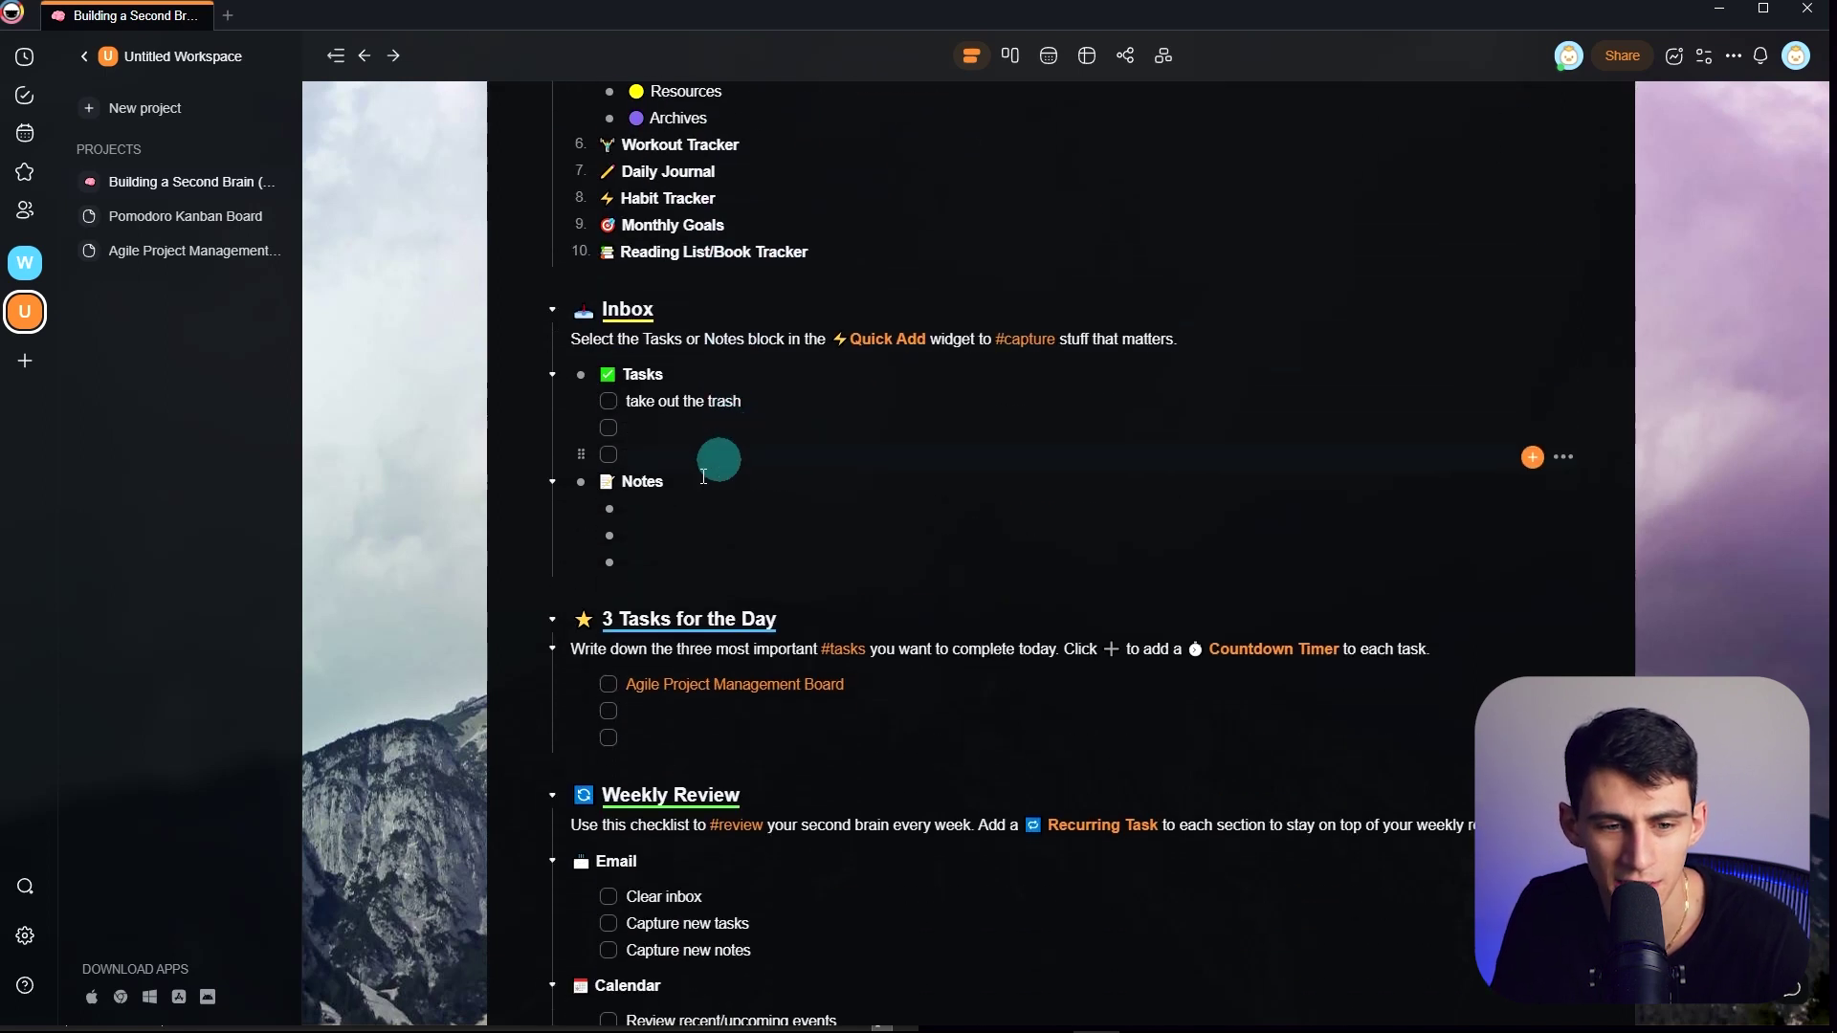
scroll(683, 417, "up", 1)
scroll(684, 417, "down", 2)
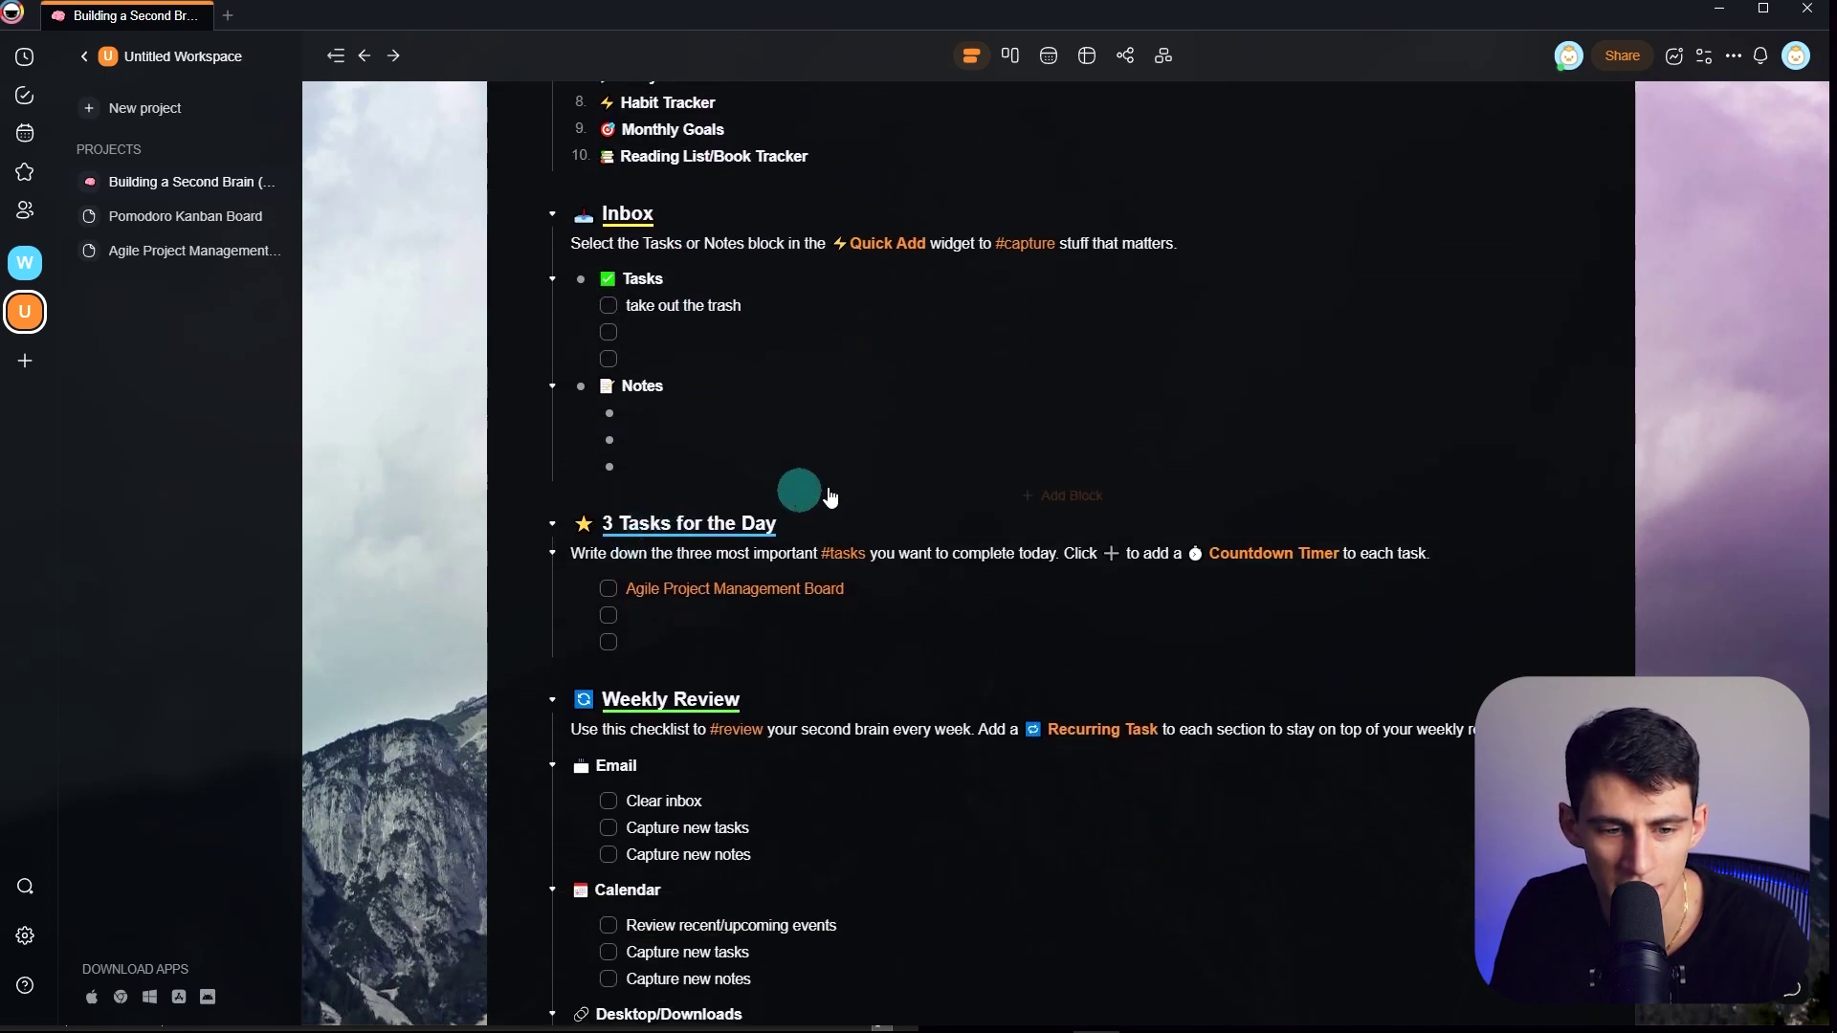
scroll(595, 574, "down", 3)
scroll(820, 472, "up", 2)
scroll(820, 471, "up", 6)
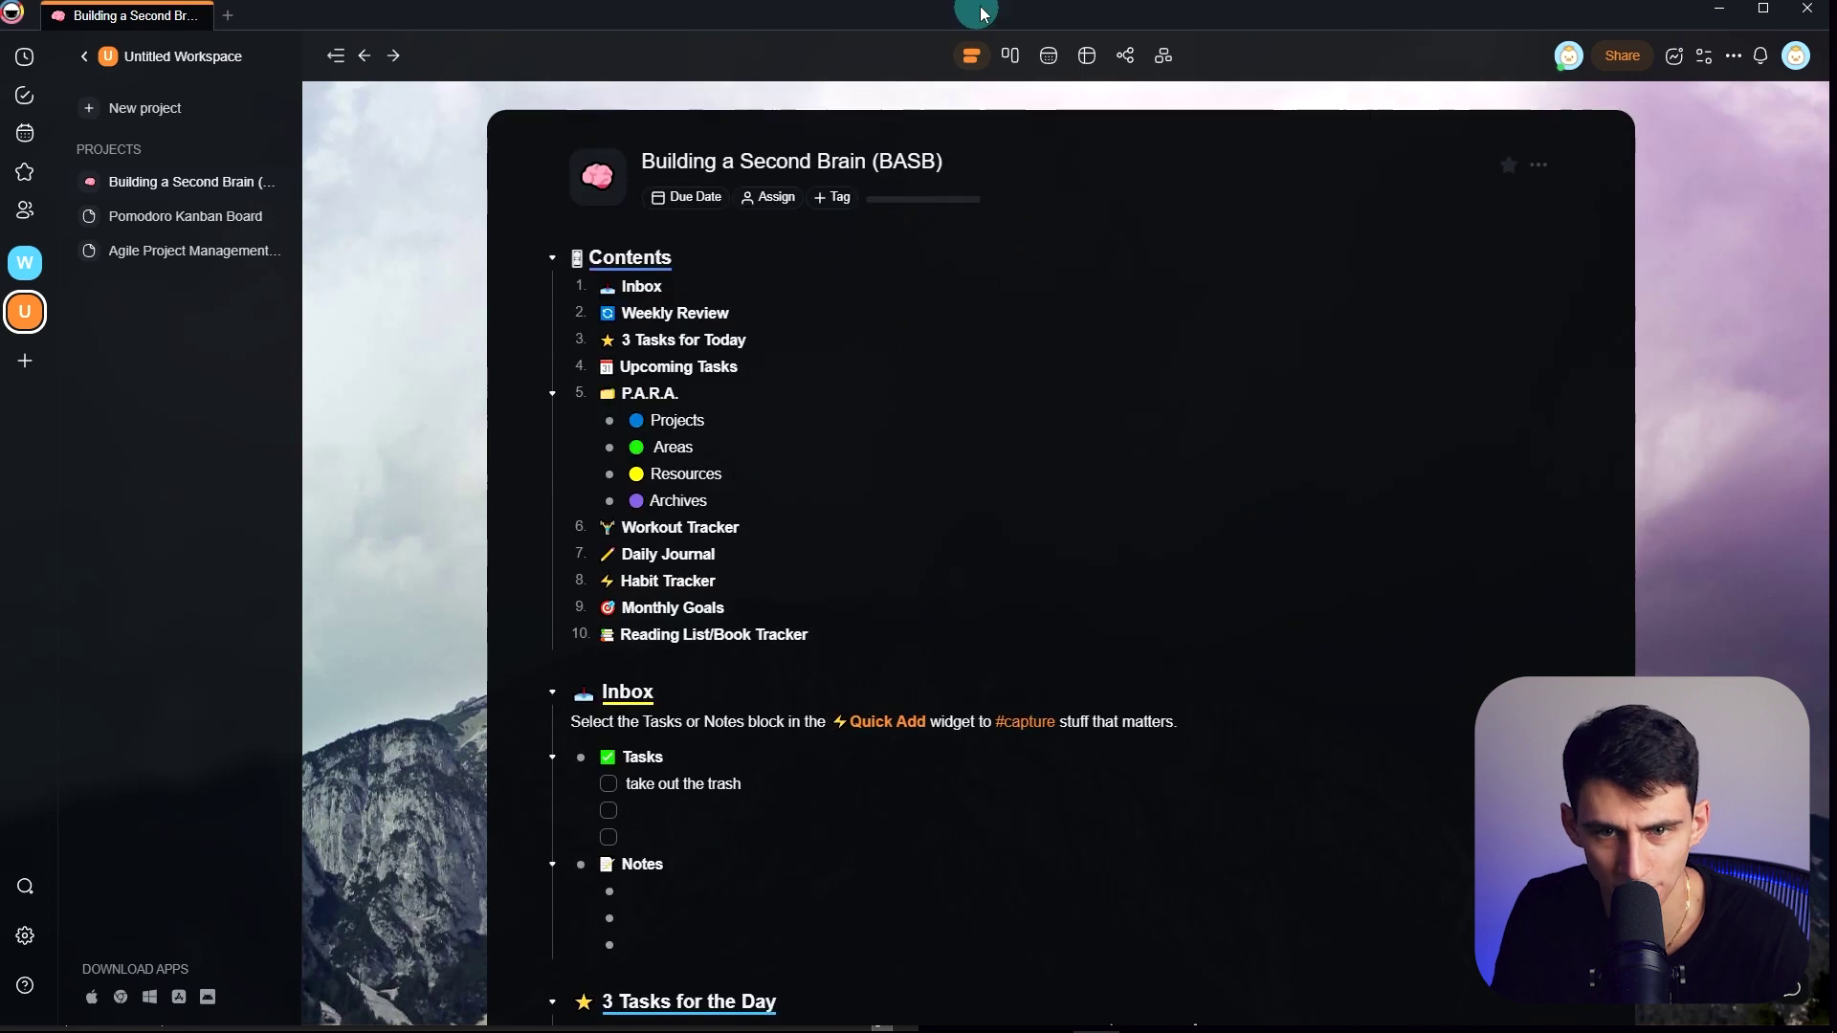
left_click(1045, 61)
View the project as a table, then a mind map, and unfold the Resources node.
left_click(1090, 64)
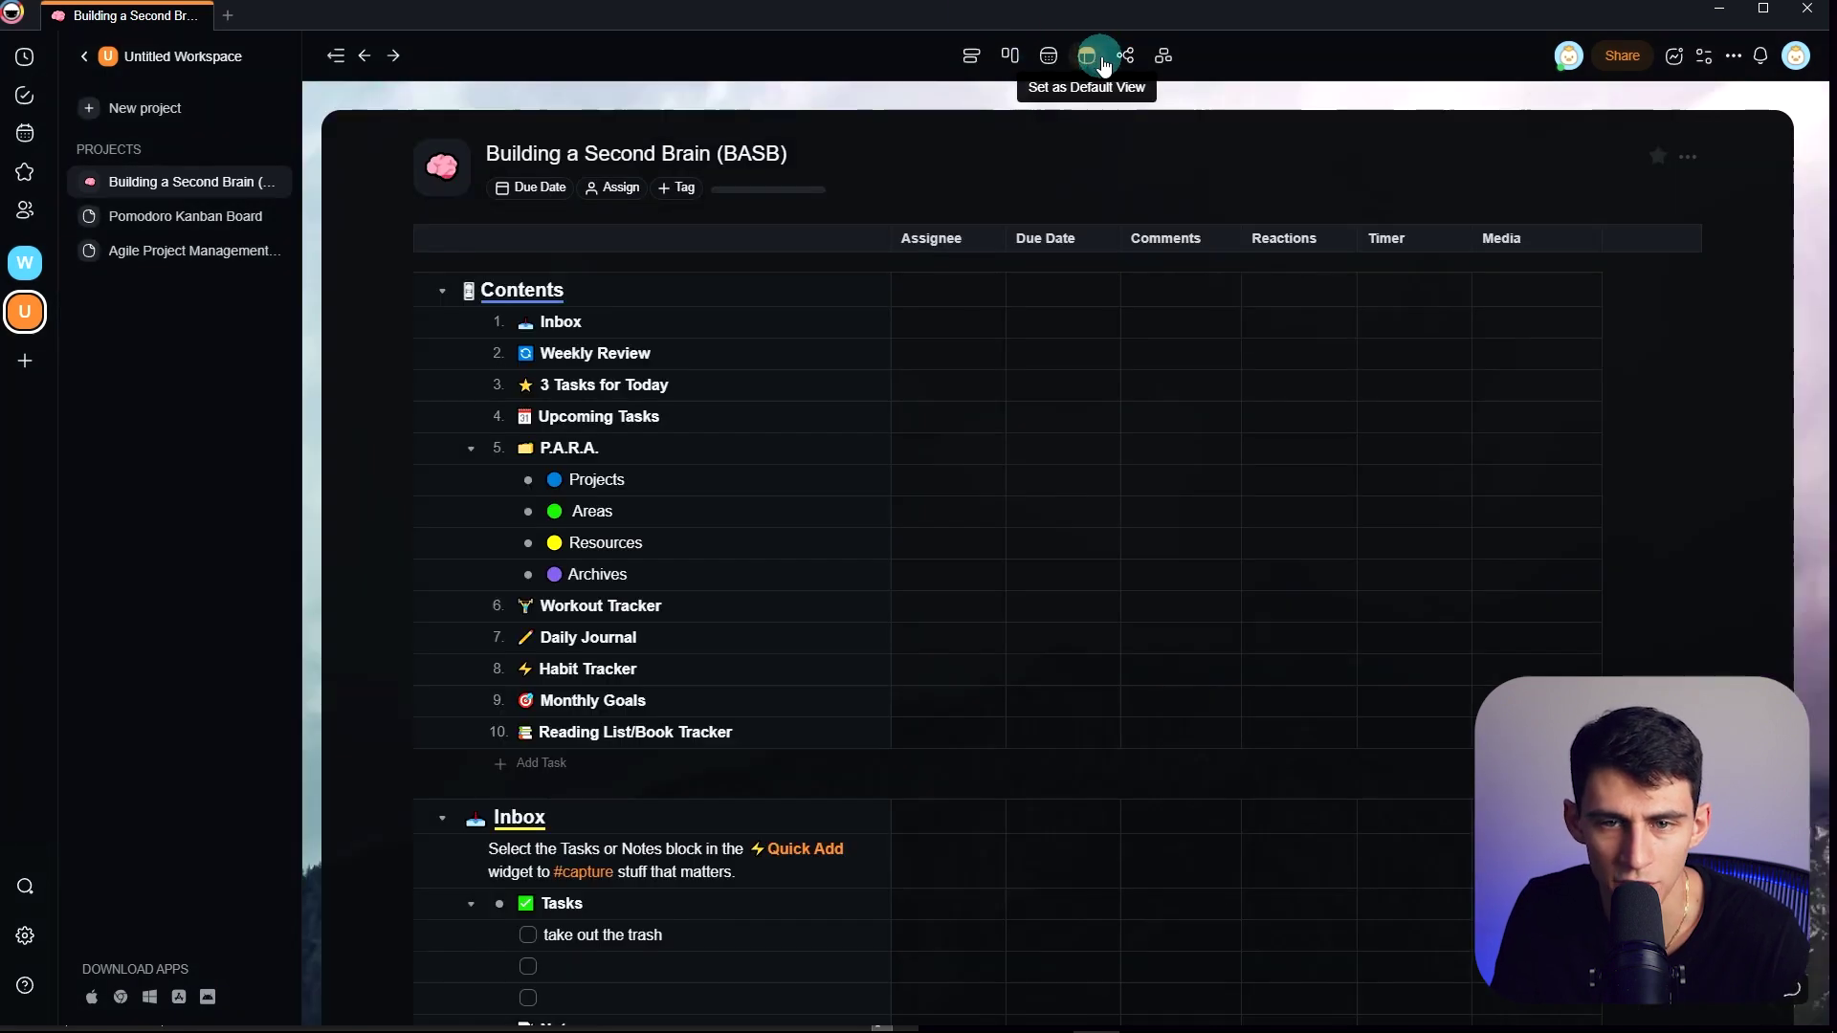
left_click(1123, 58)
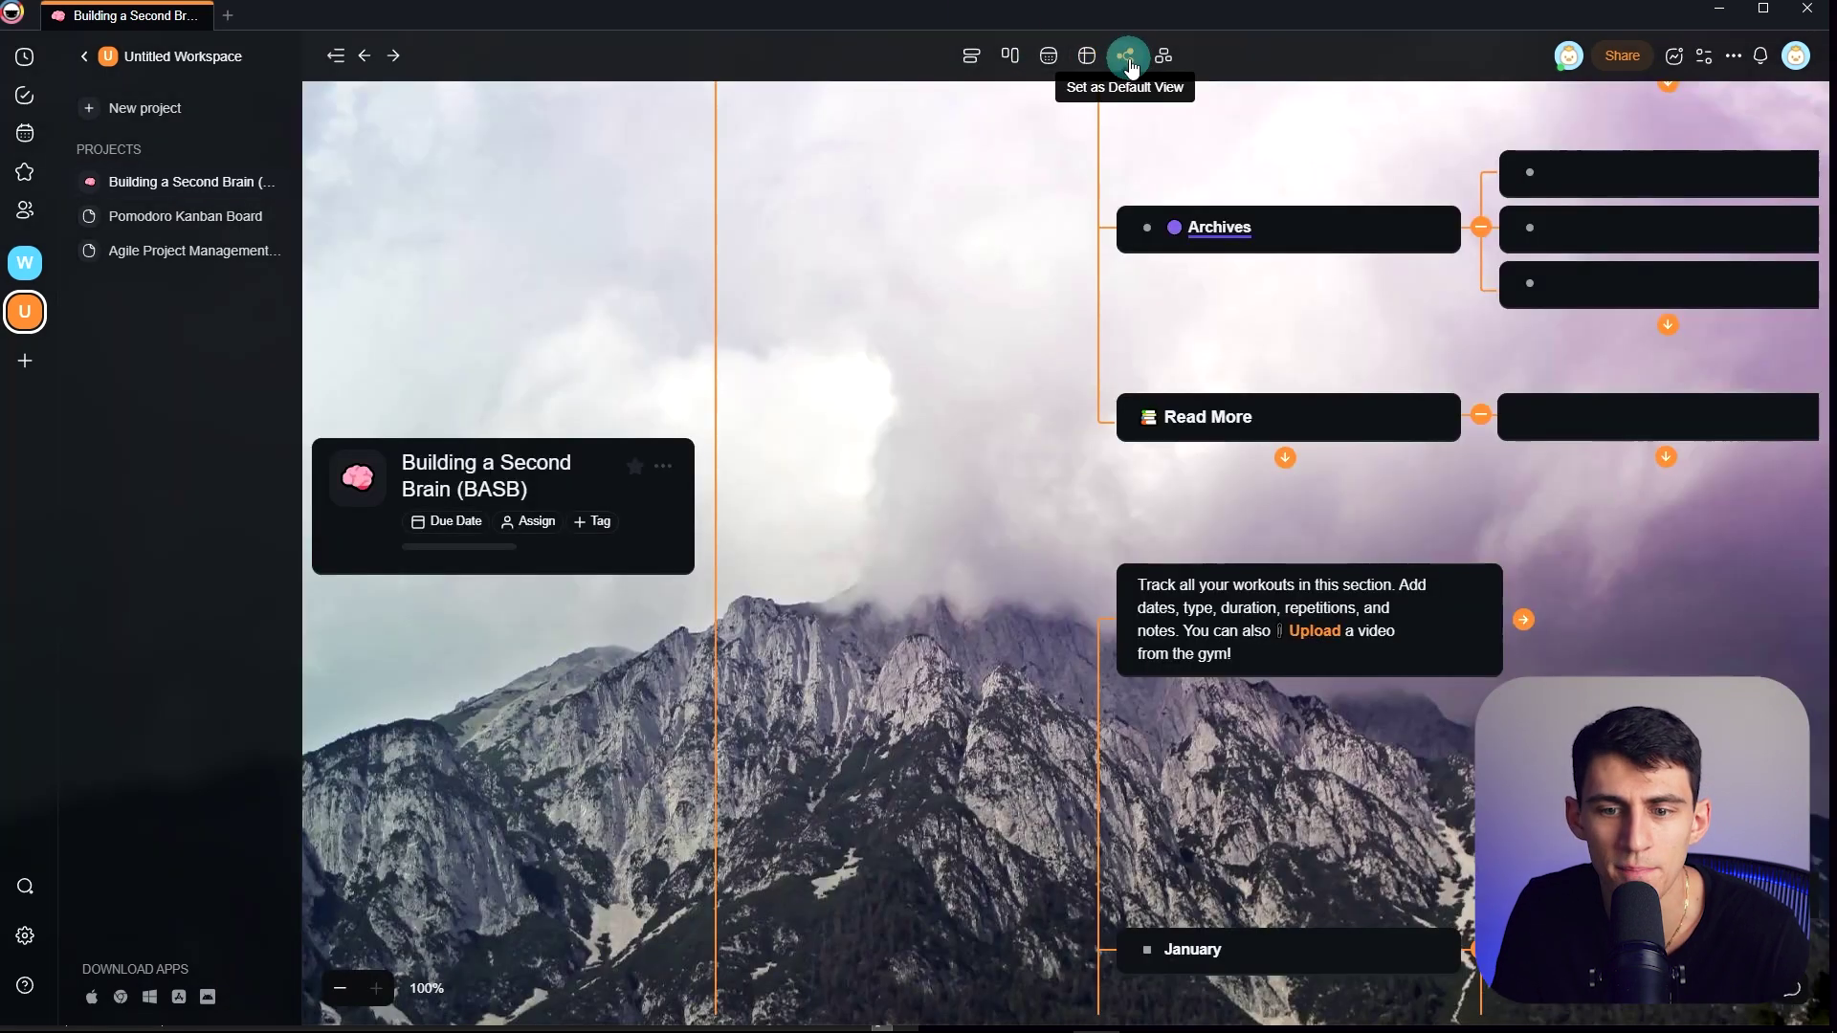
scroll(965, 483, "down", 3)
scroll(918, 426, "down", 1)
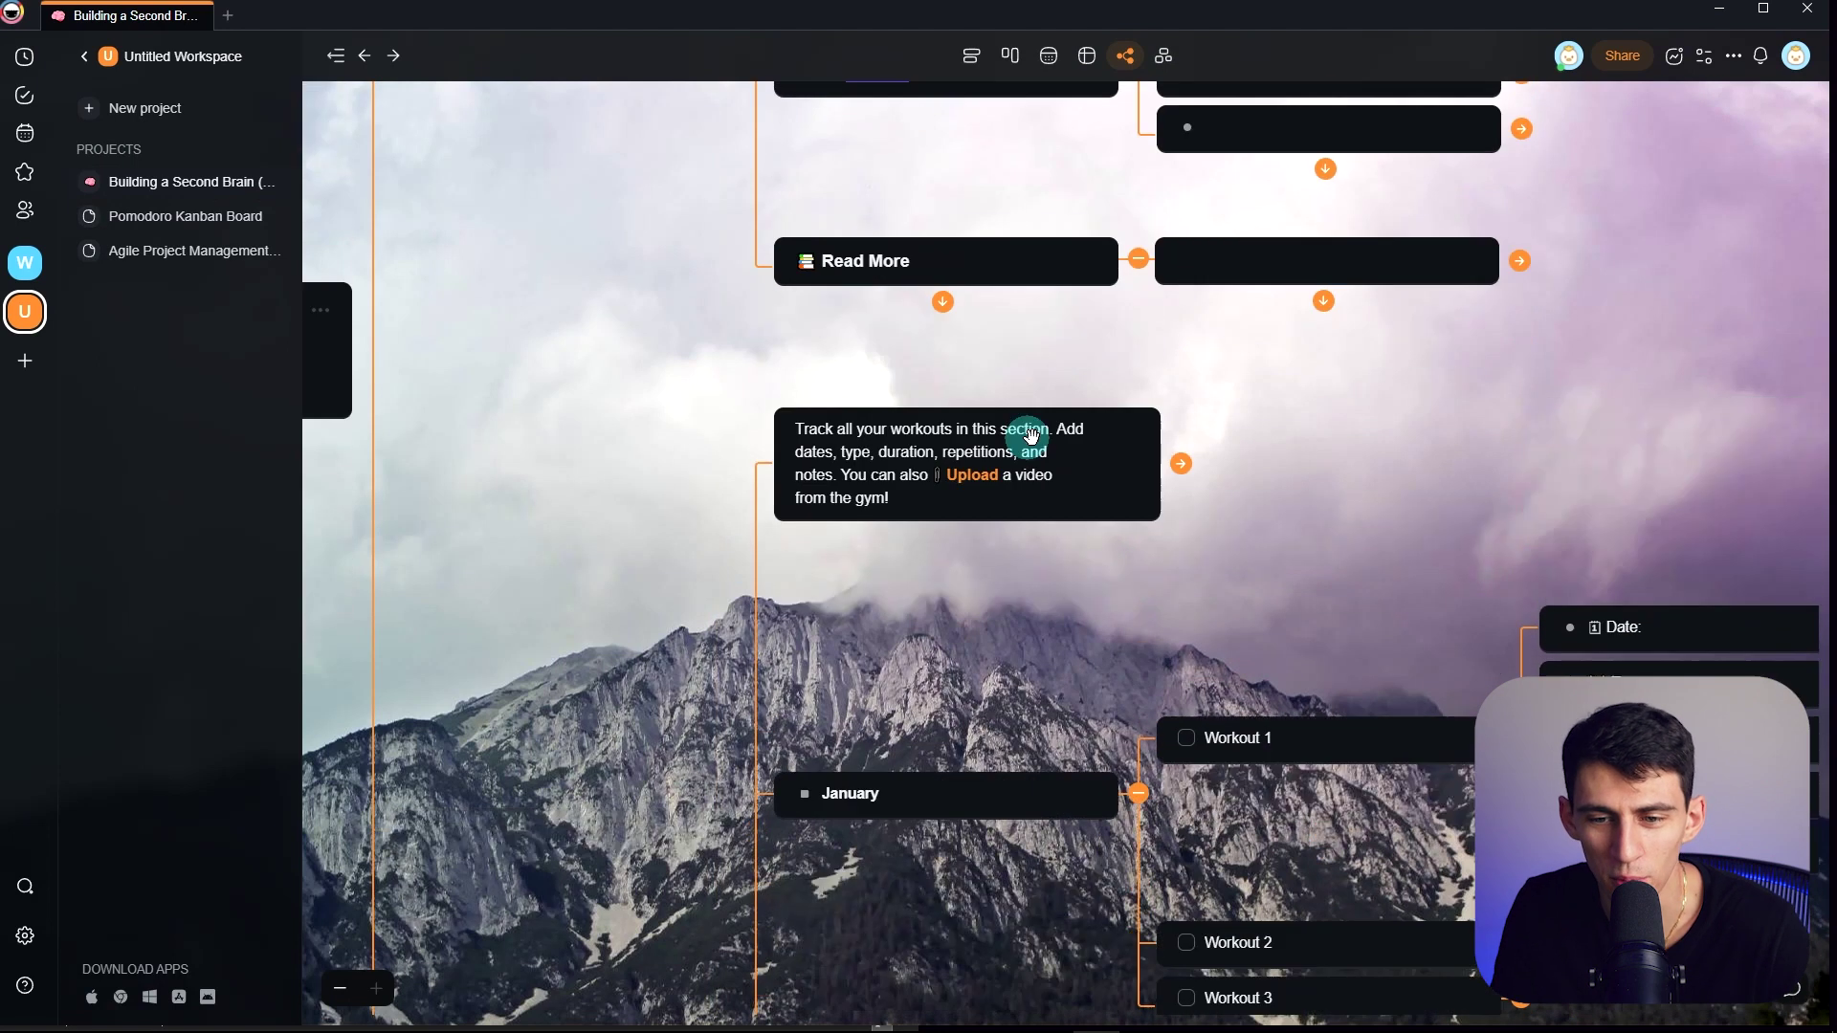
scroll(1268, 549, "up", 2)
scroll(1267, 552, "down", 4)
scroll(1268, 552, "down", 1)
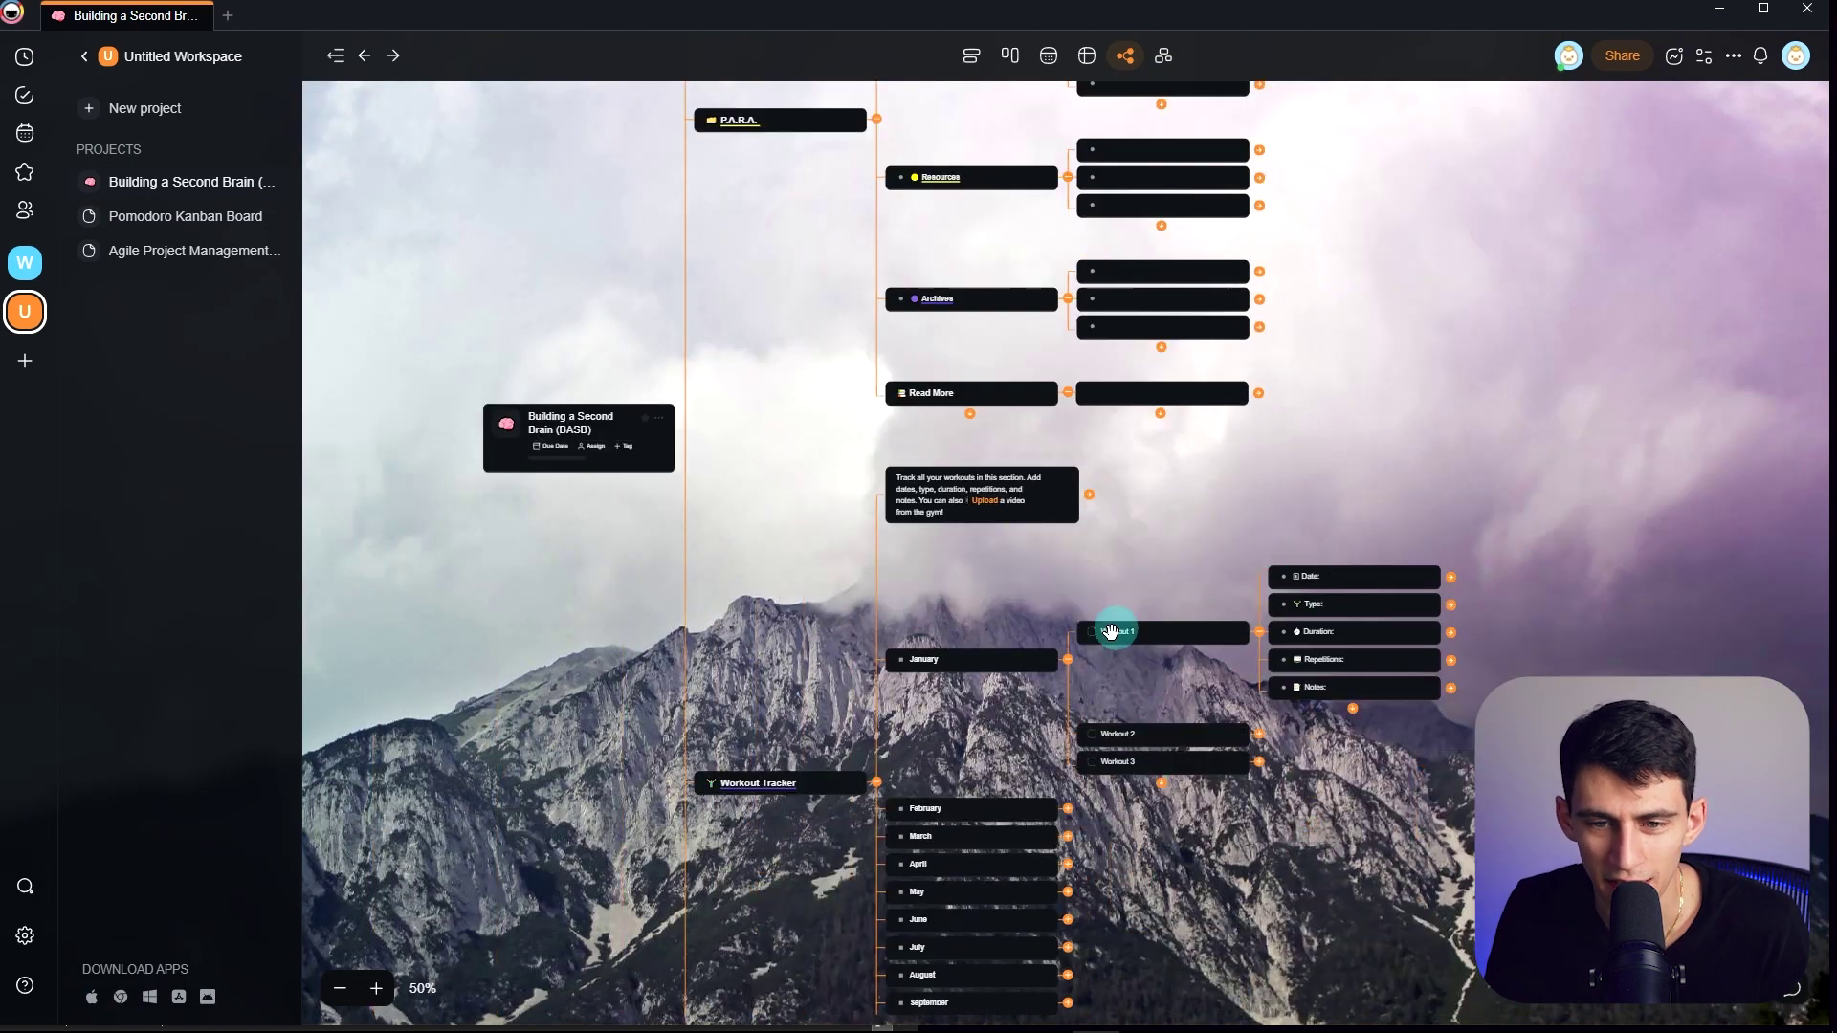
scroll(1110, 631, "up", 3)
scroll(1110, 633, "up", 3)
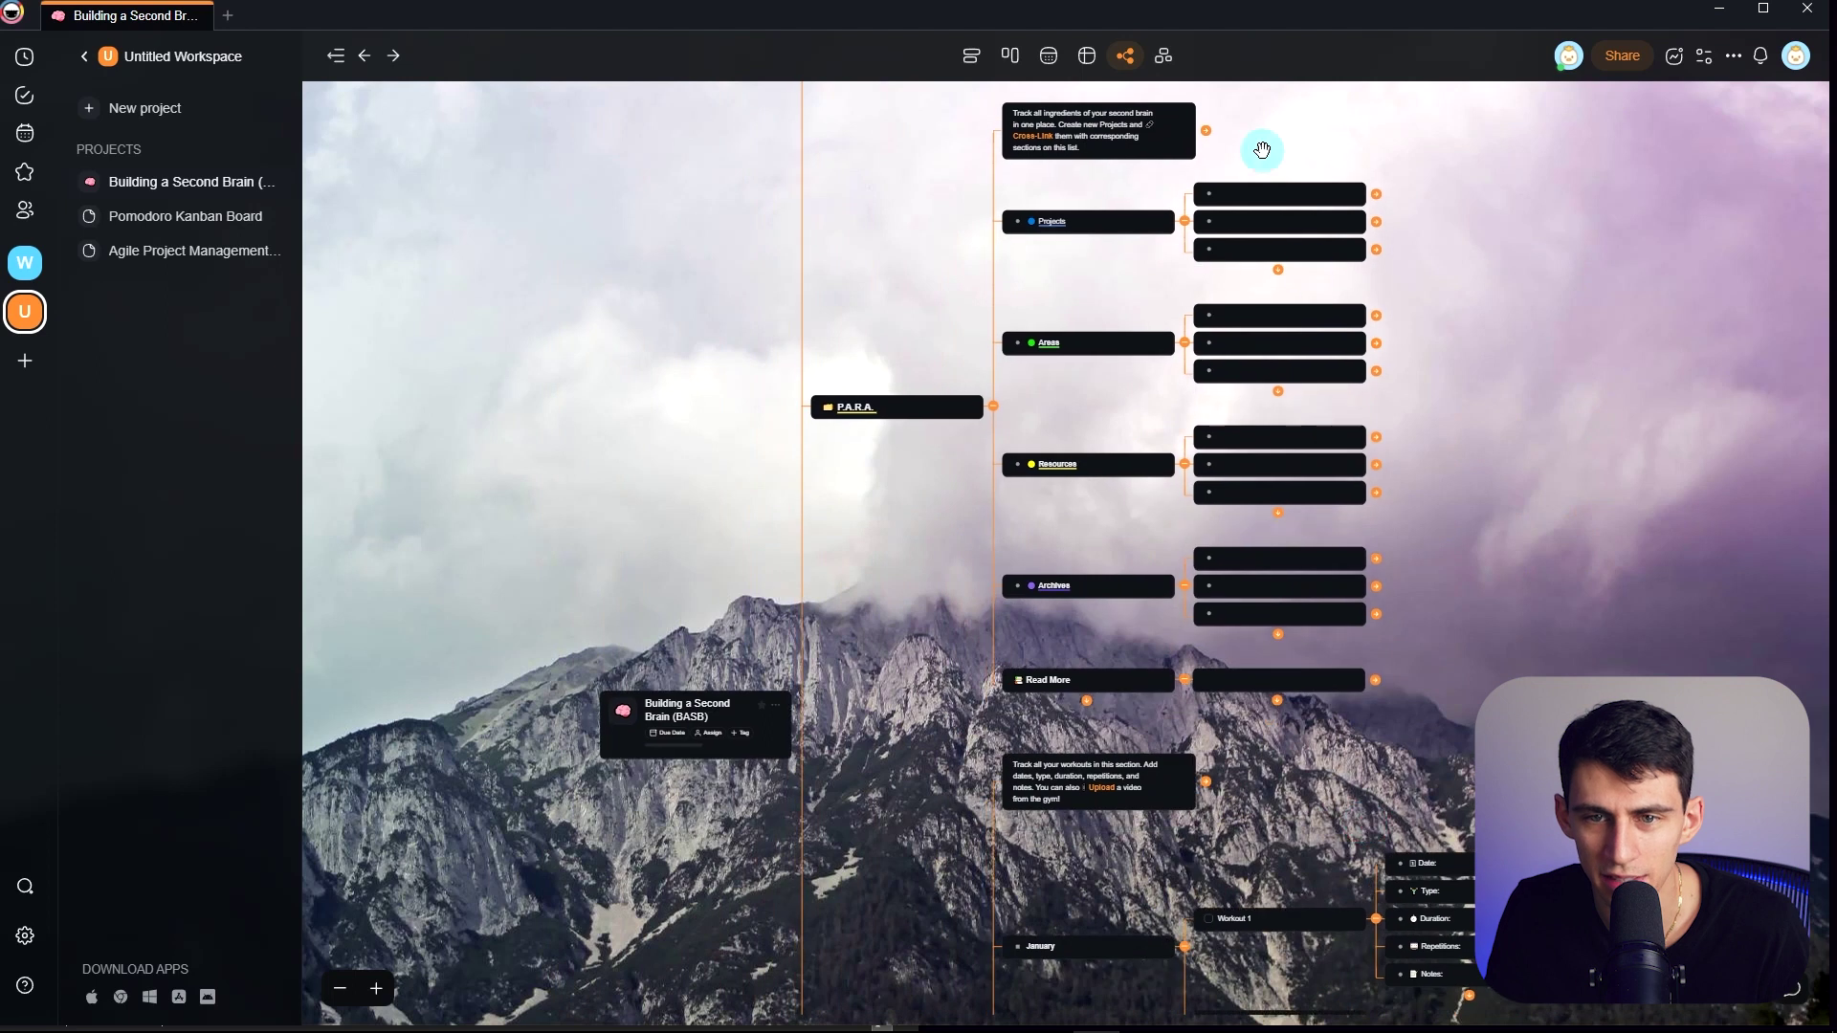
scroll(977, 849, "down", 5)
scroll(990, 800, "down", 2)
scroll(988, 791, "up", 2)
scroll(1105, 651, "up", 2)
scroll(1104, 651, "up", 2)
scroll(1128, 648, "up", 3)
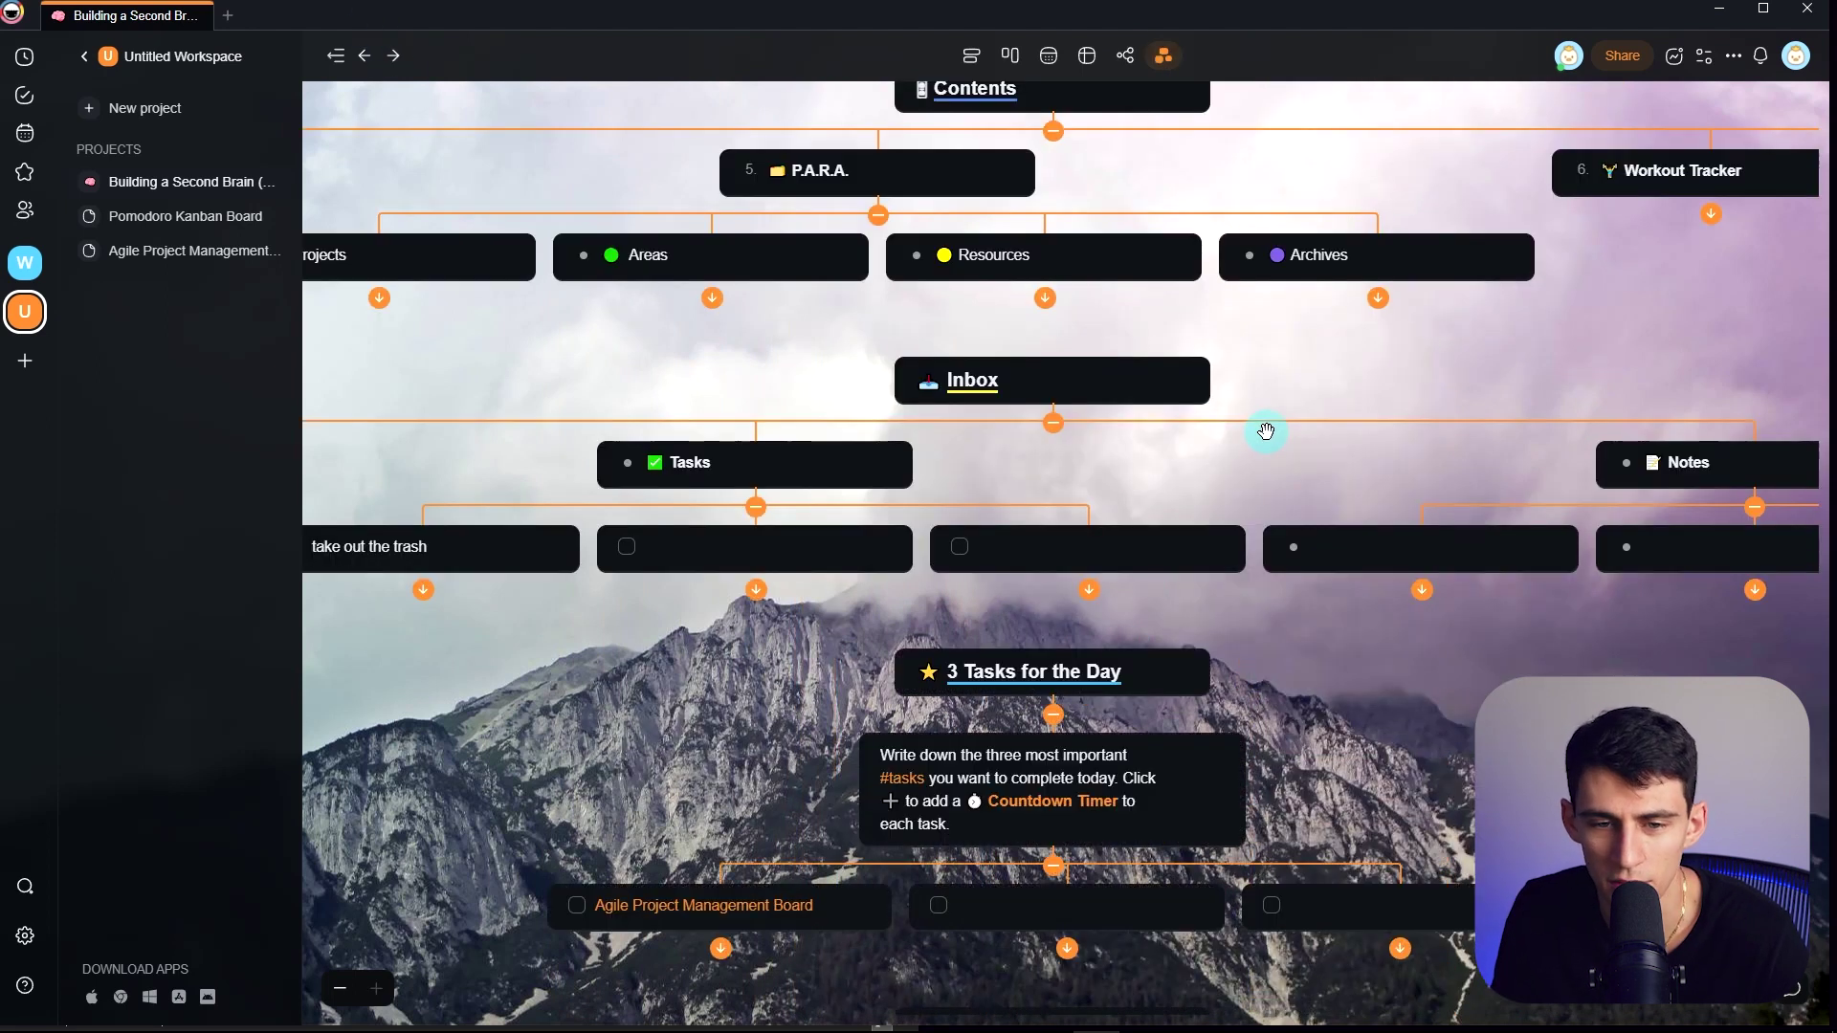
scroll(1269, 432, "right", 2)
scroll(1272, 426, "right", 1)
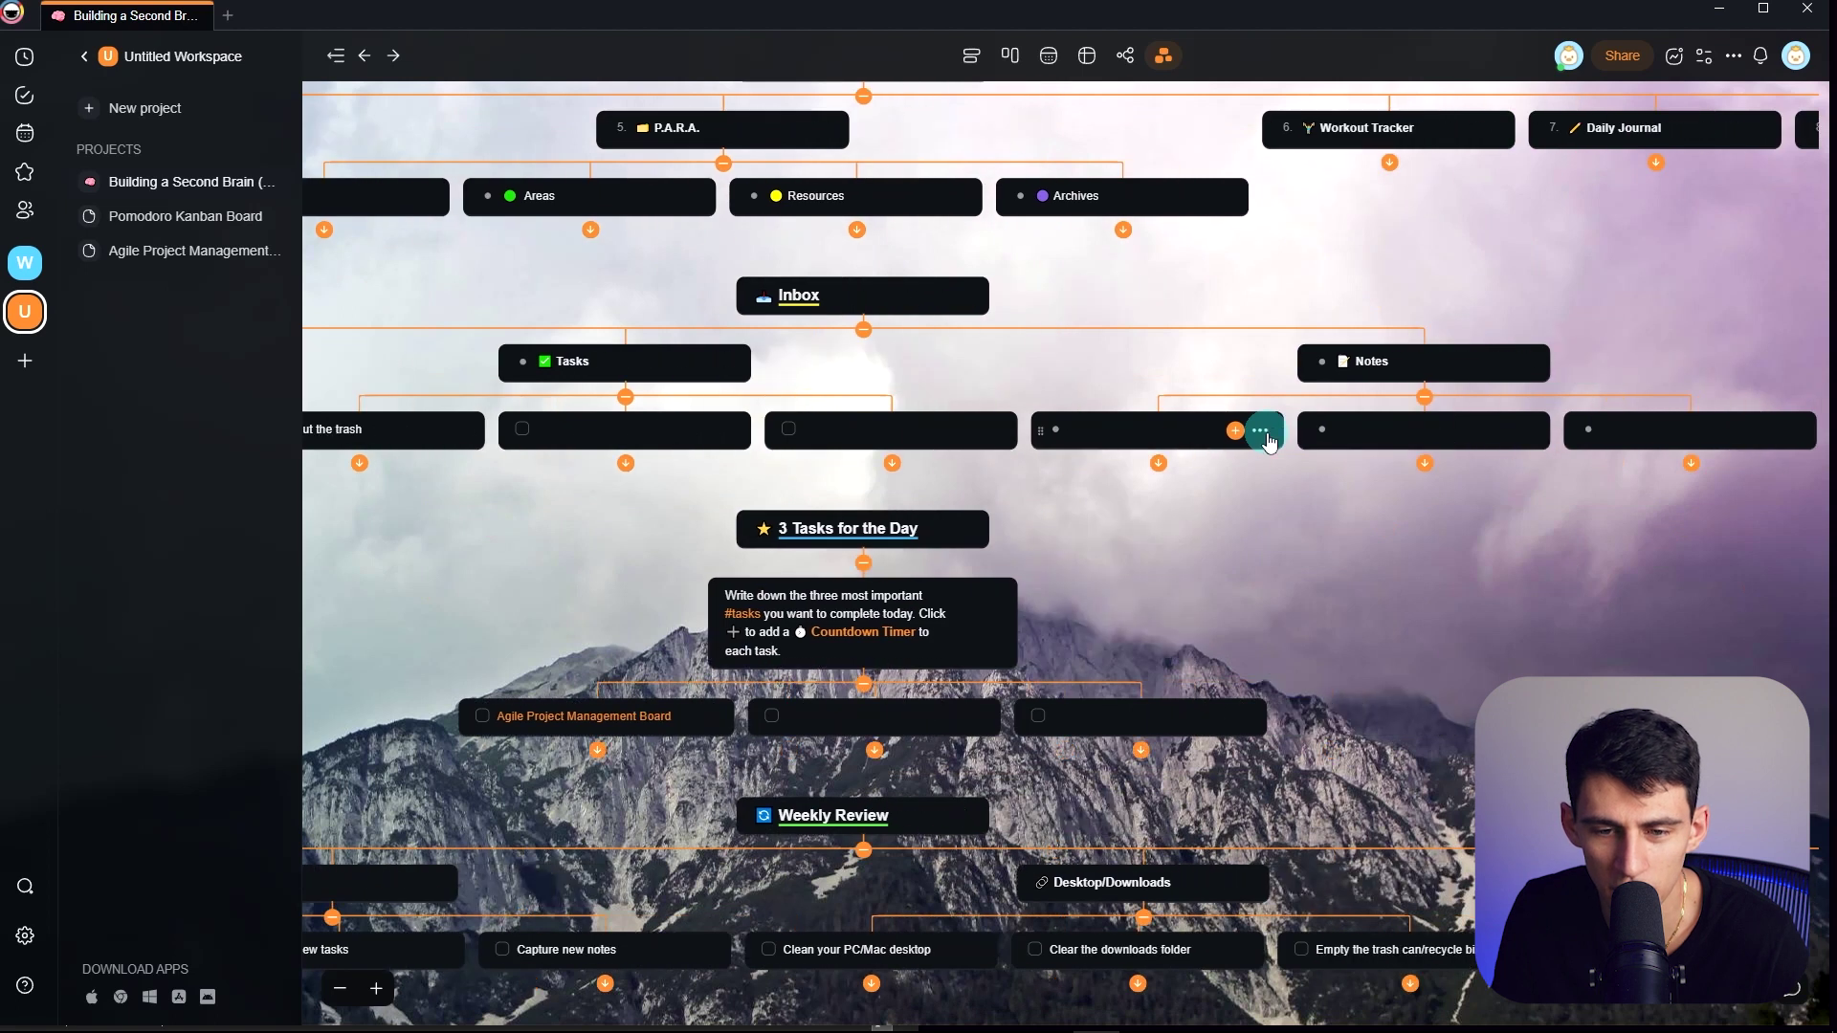
scroll(1264, 427, "up", 3)
scroll(1149, 472, "left", 1)
scroll(1297, 463, "left", 2)
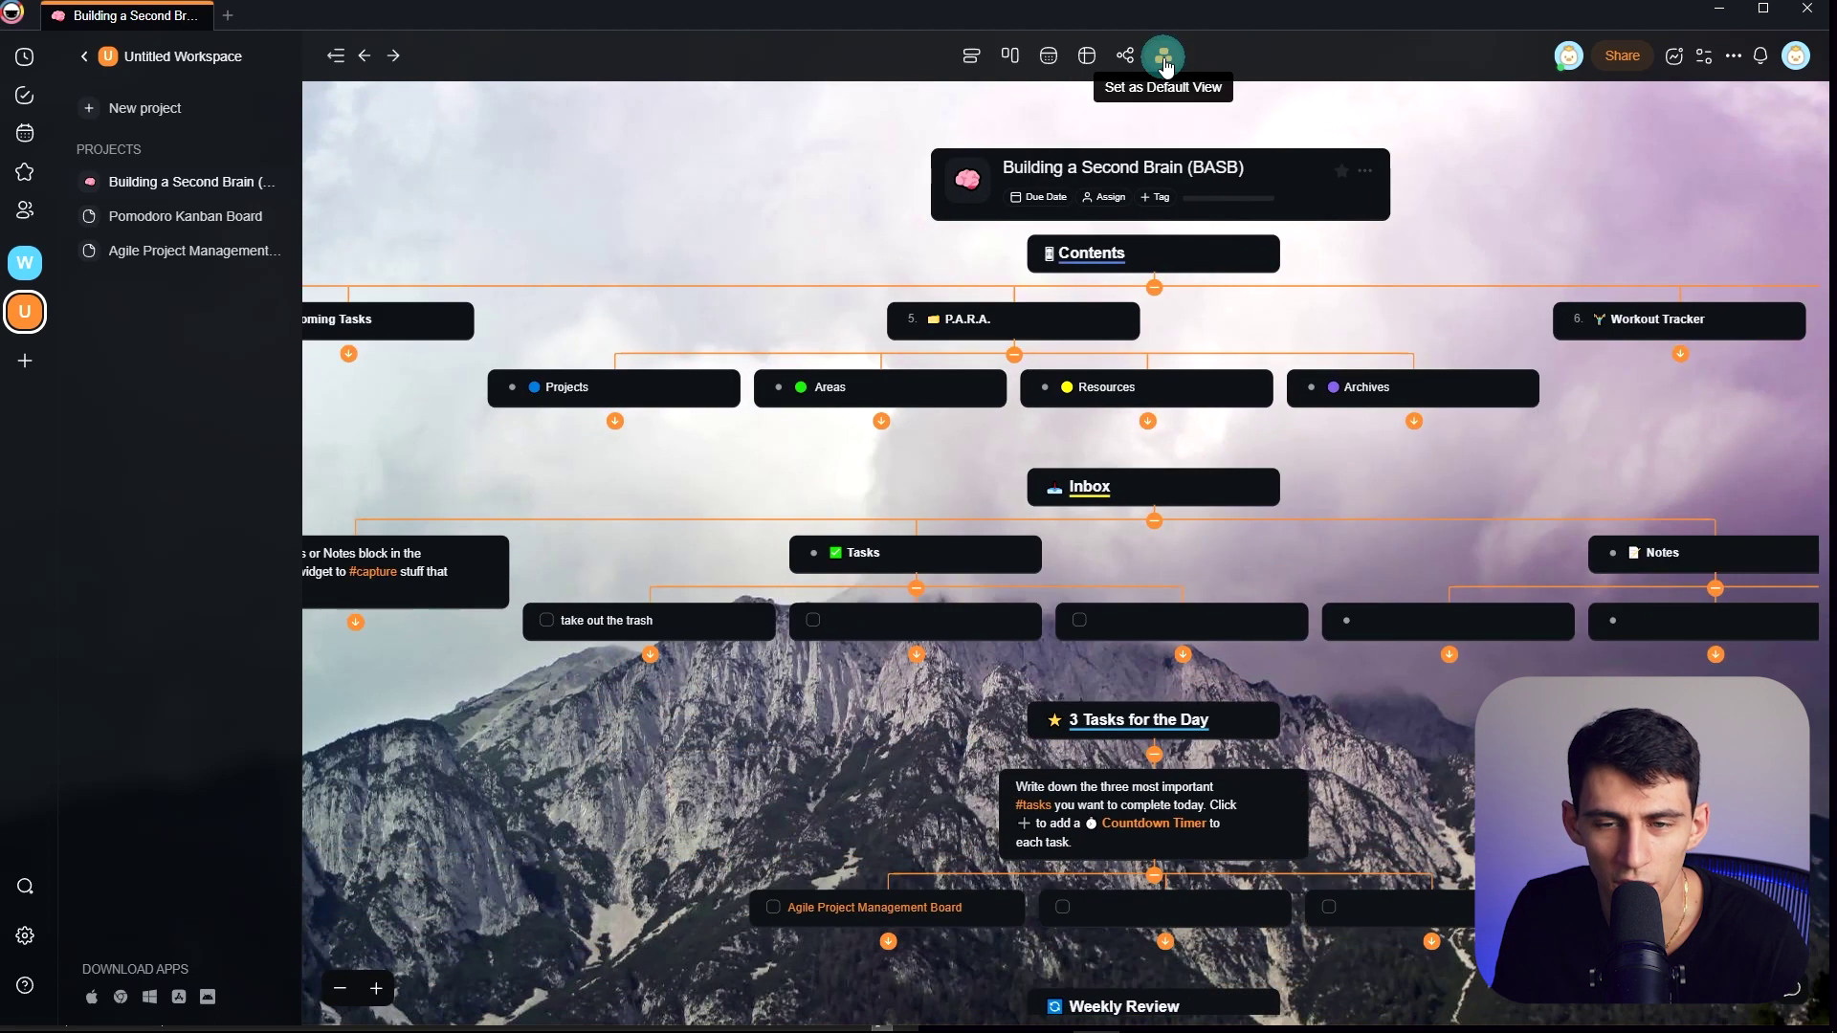
left_click(1147, 426)
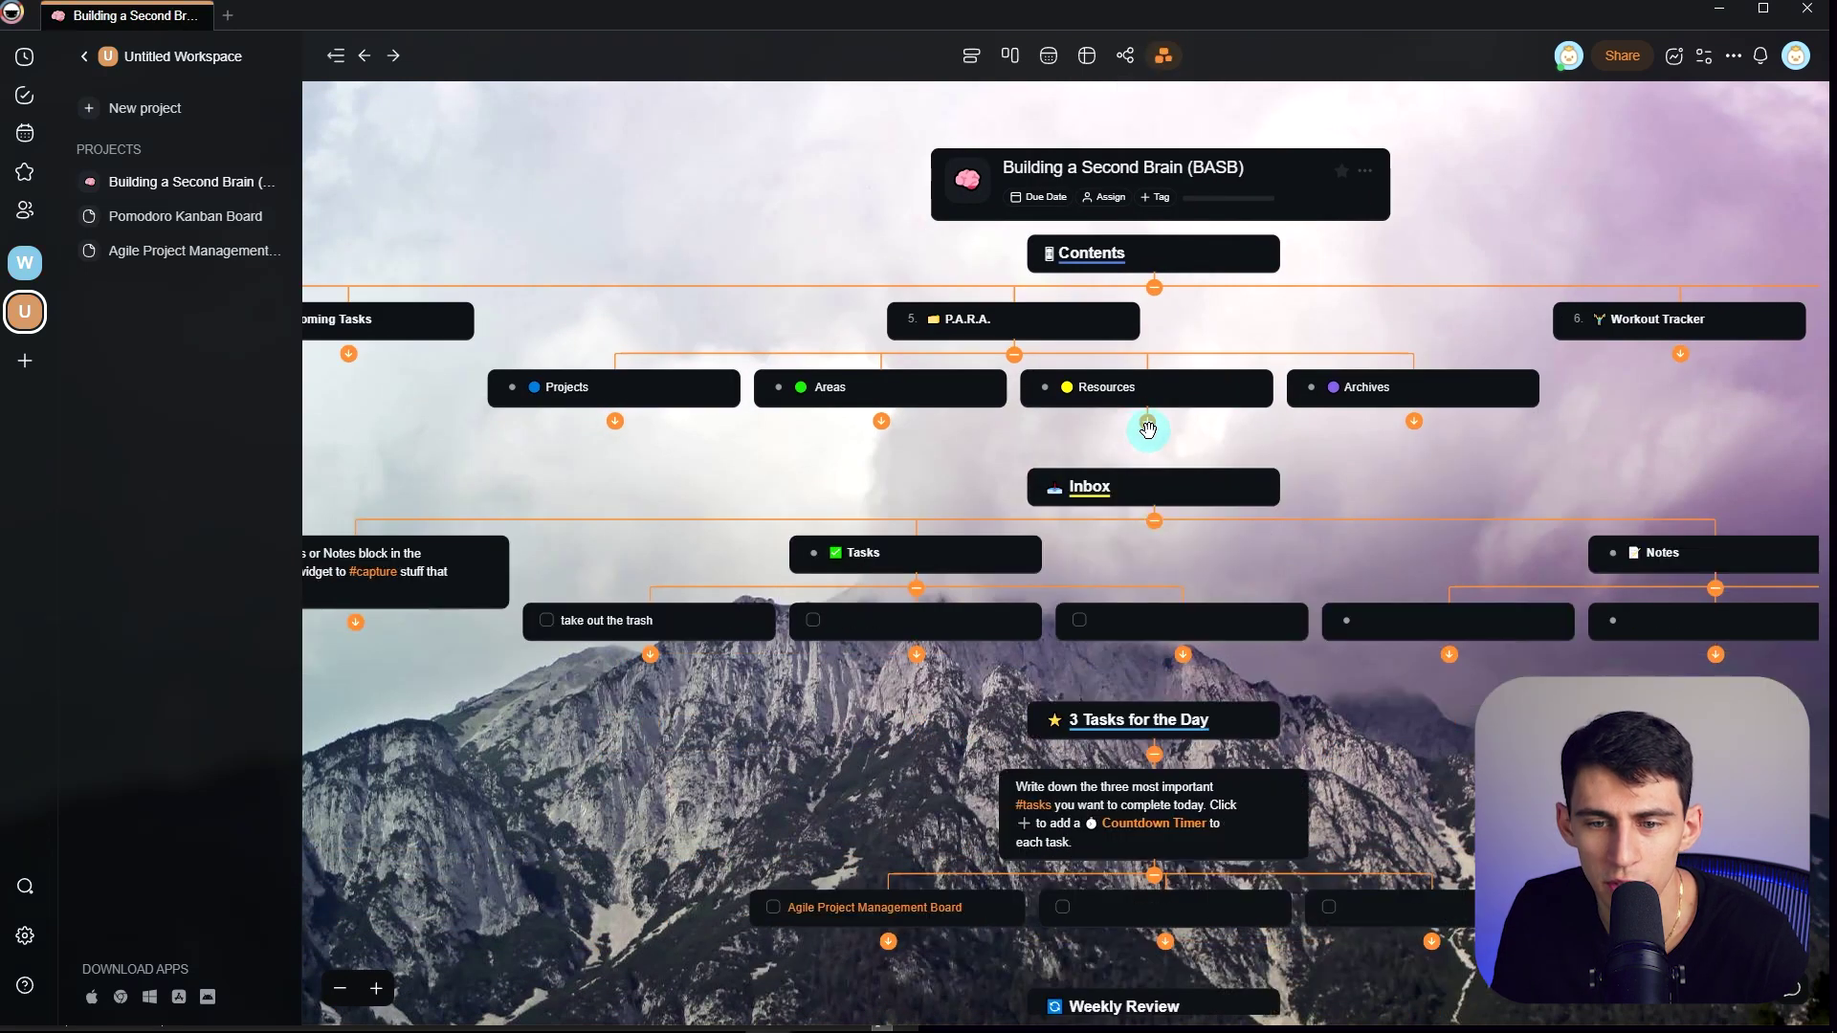
Add a Read child under Resources and edit the first items under Areas and Resources.
left_click(1146, 427)
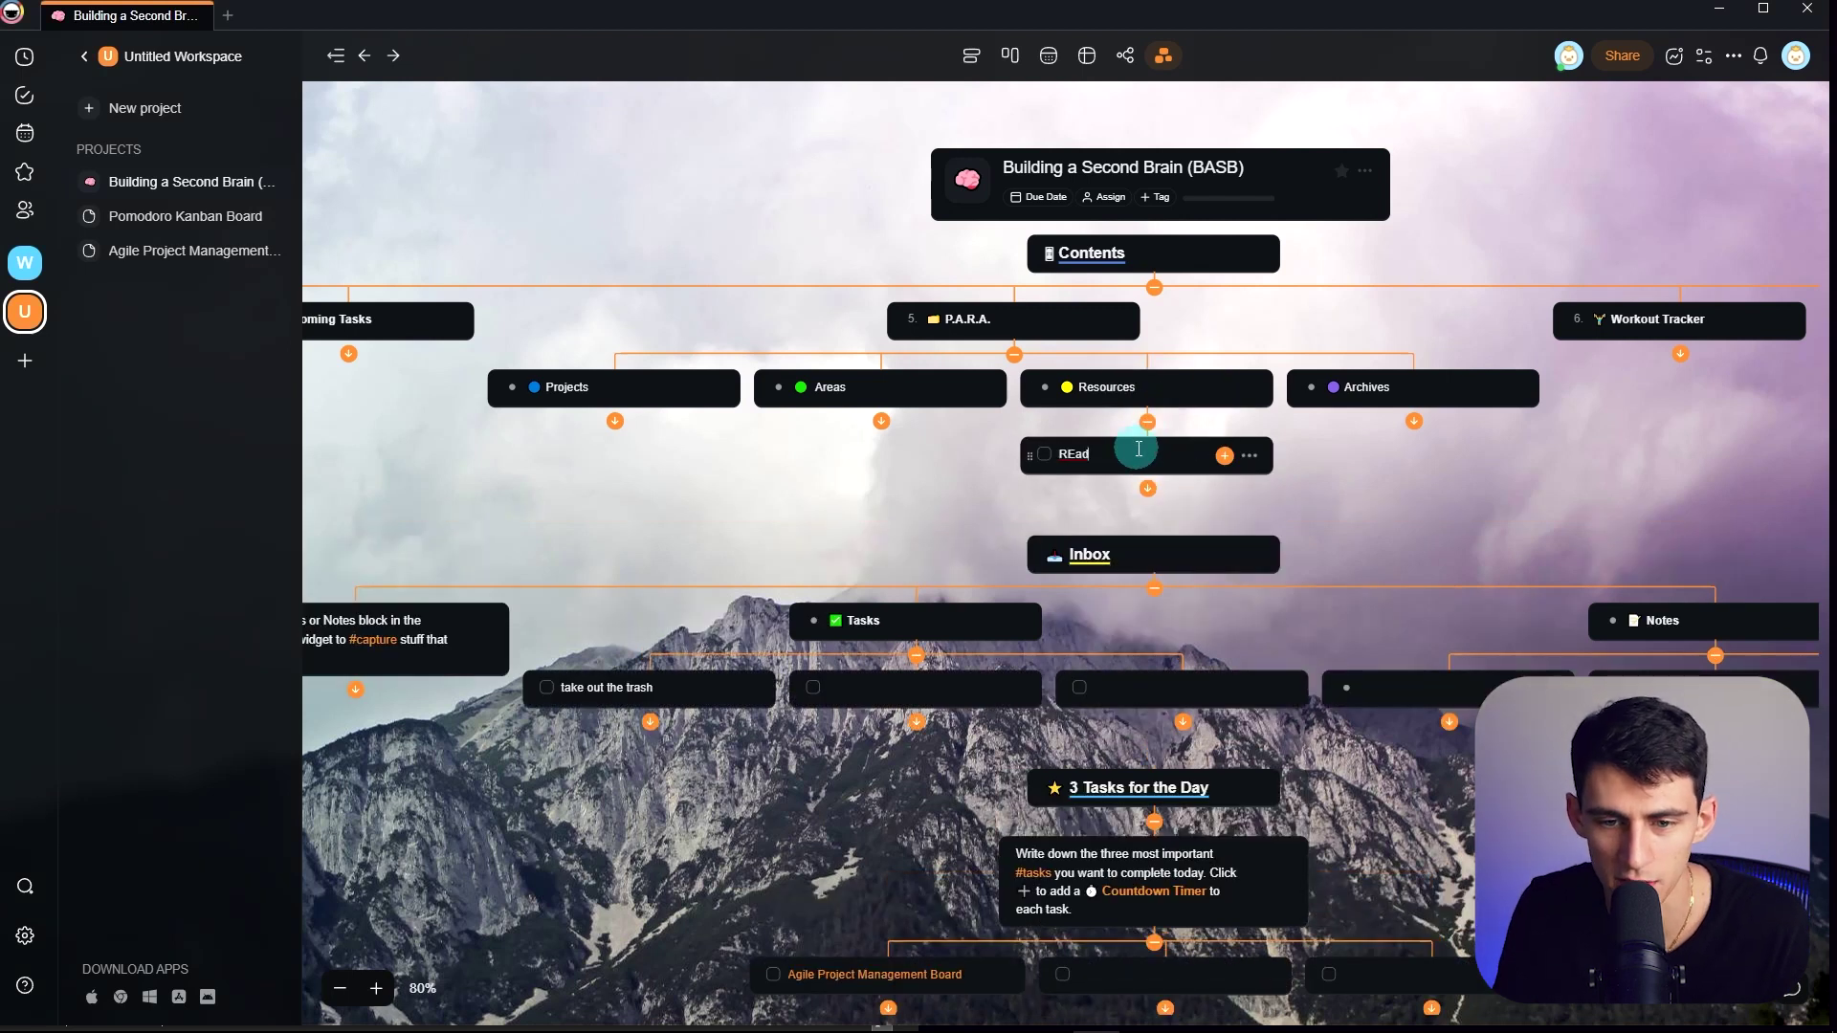
right_click(1138, 448)
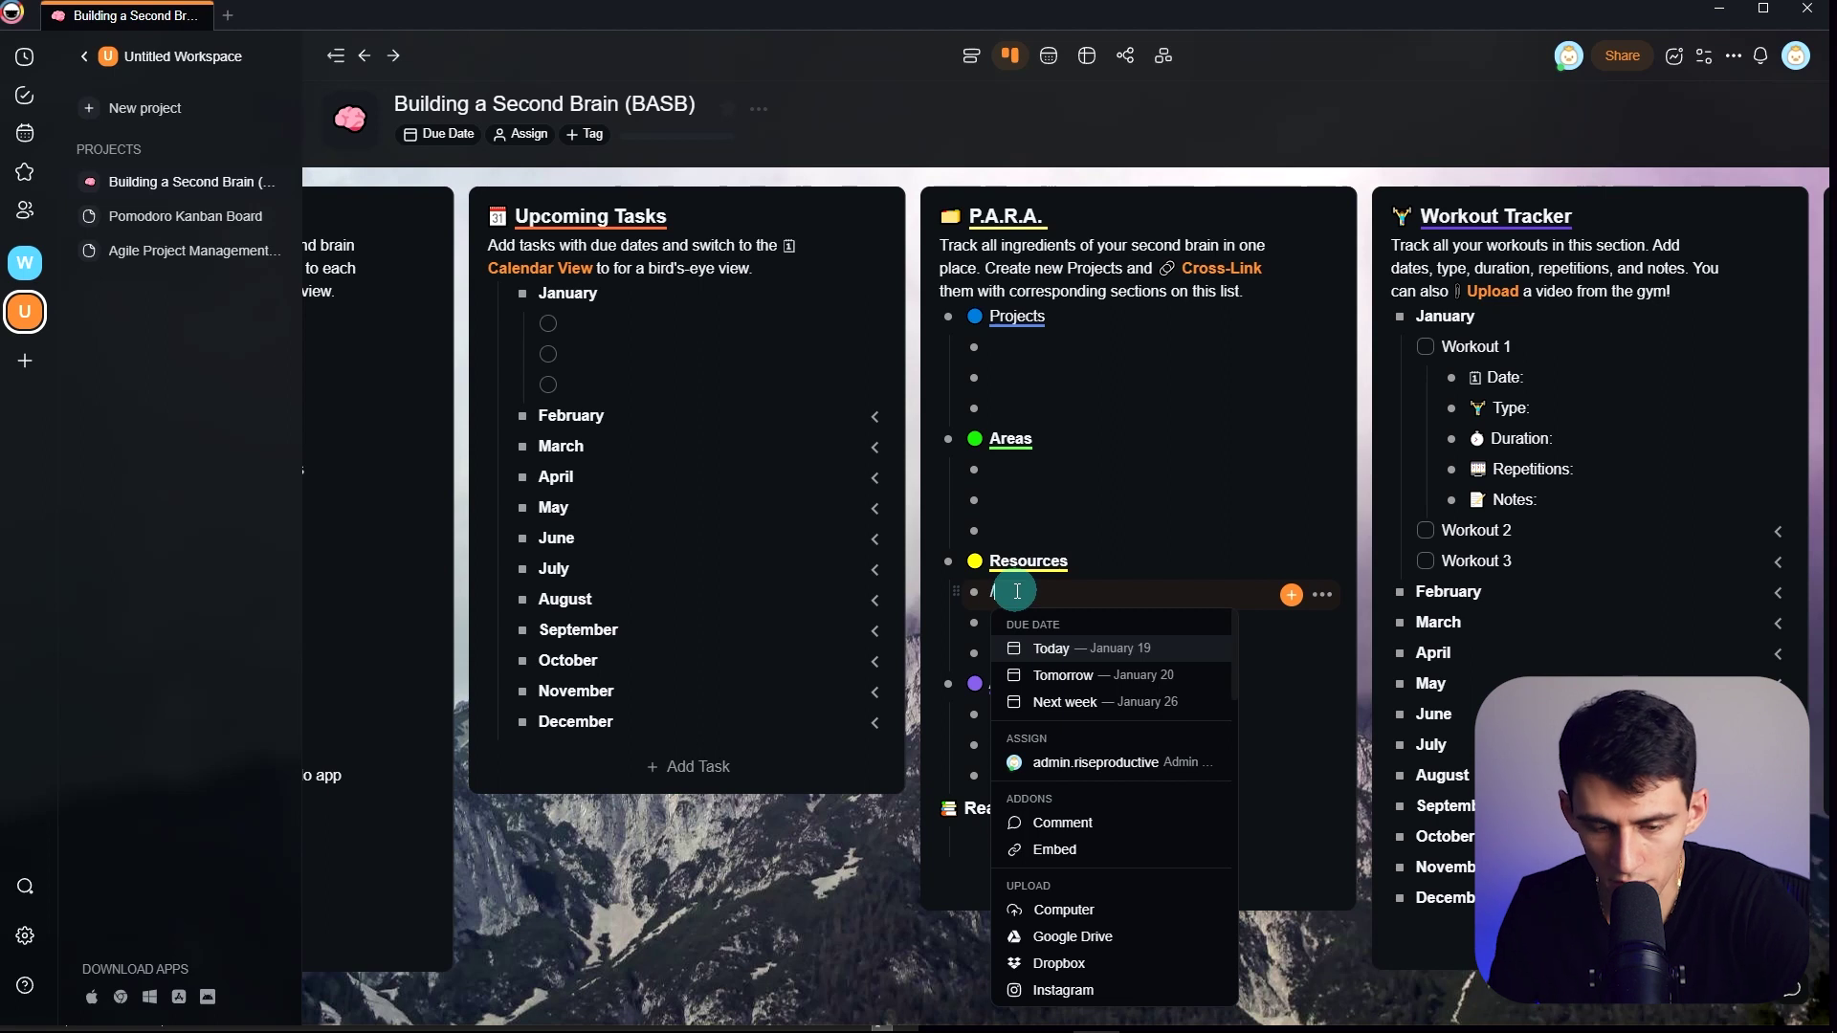
key("BackSpace")
left_click(1028, 467)
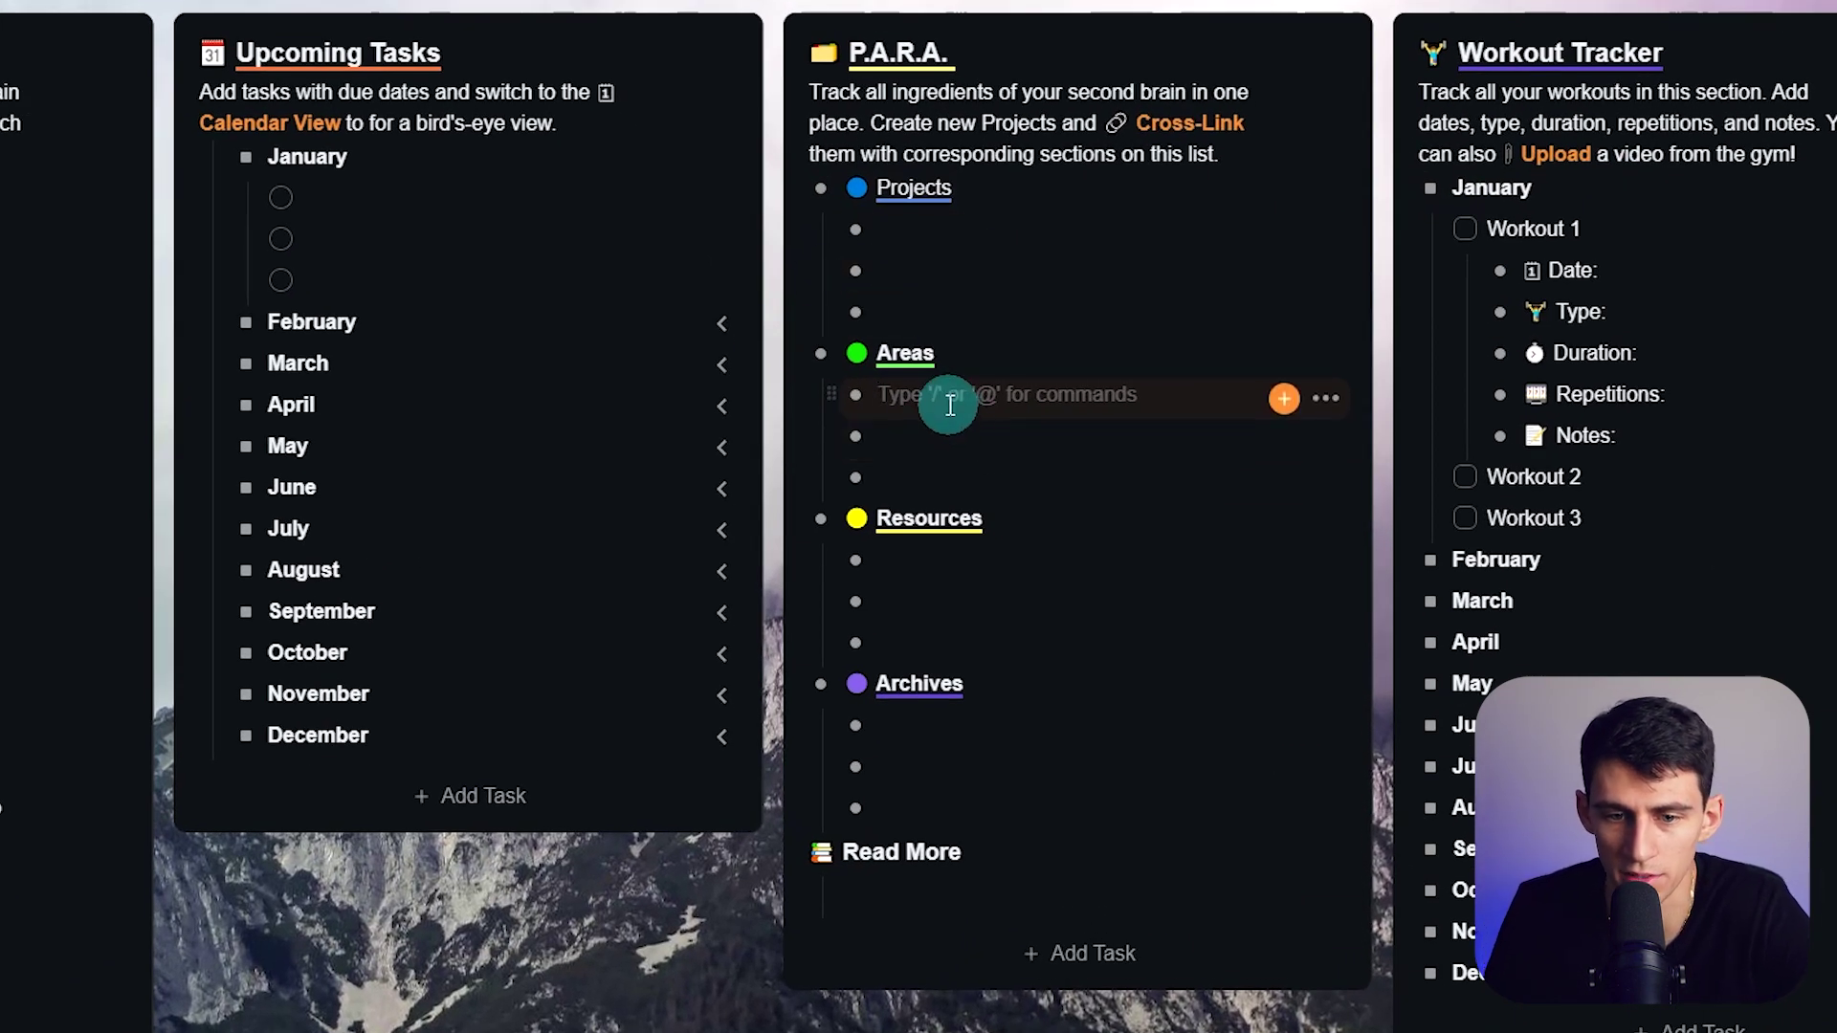
left_click(1027, 566)
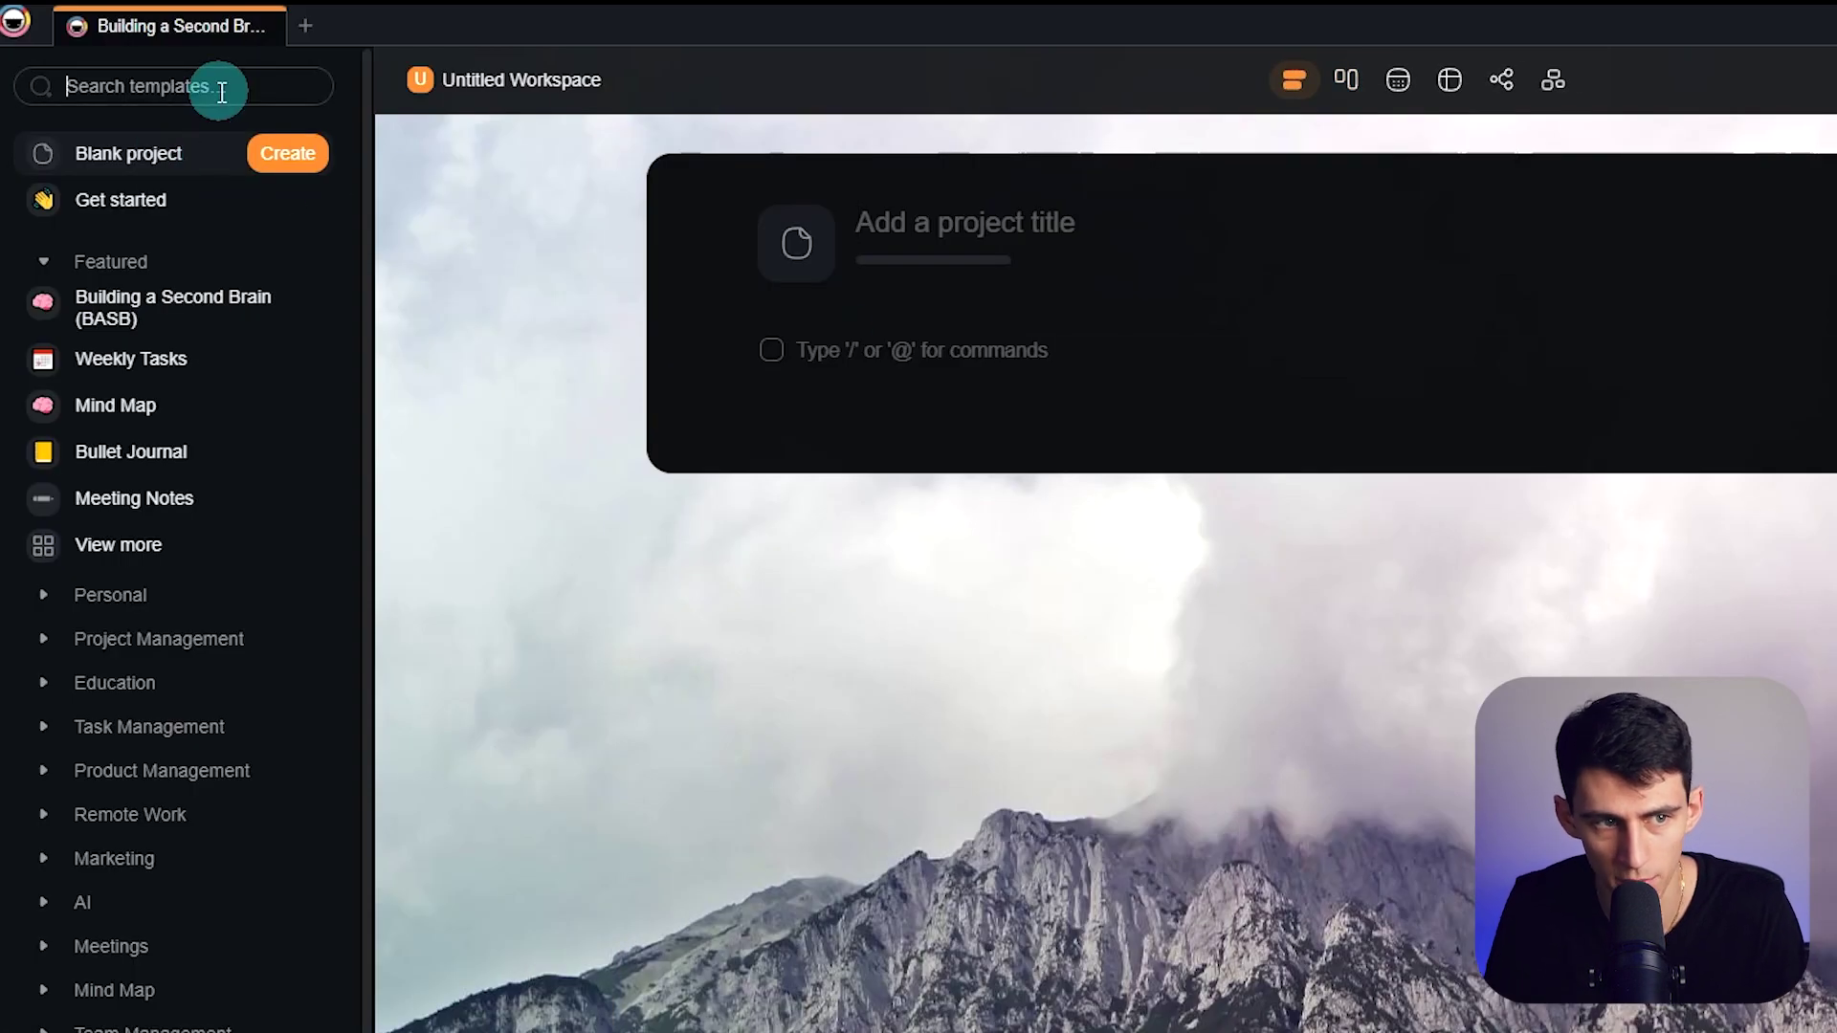
type("book")
Create a project from the Address Book template, then return to Building a Second Brain.
left_click(175, 307)
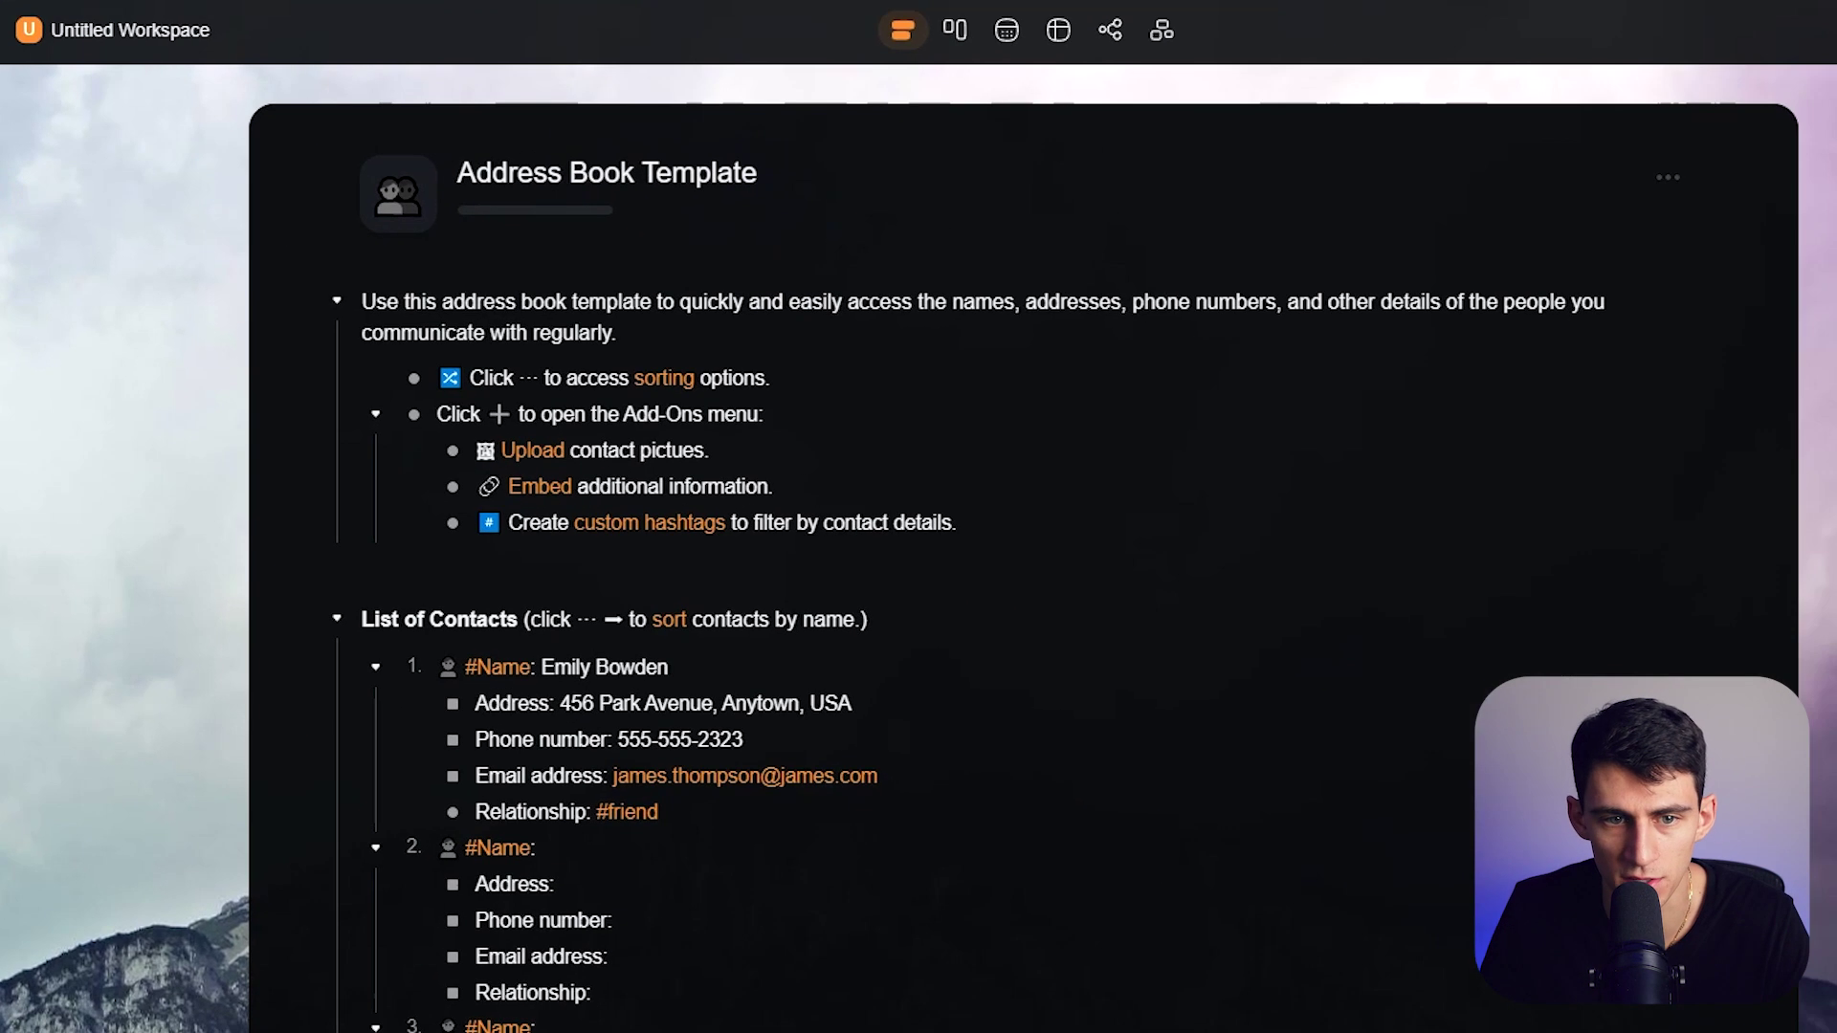
left_click(226, 195)
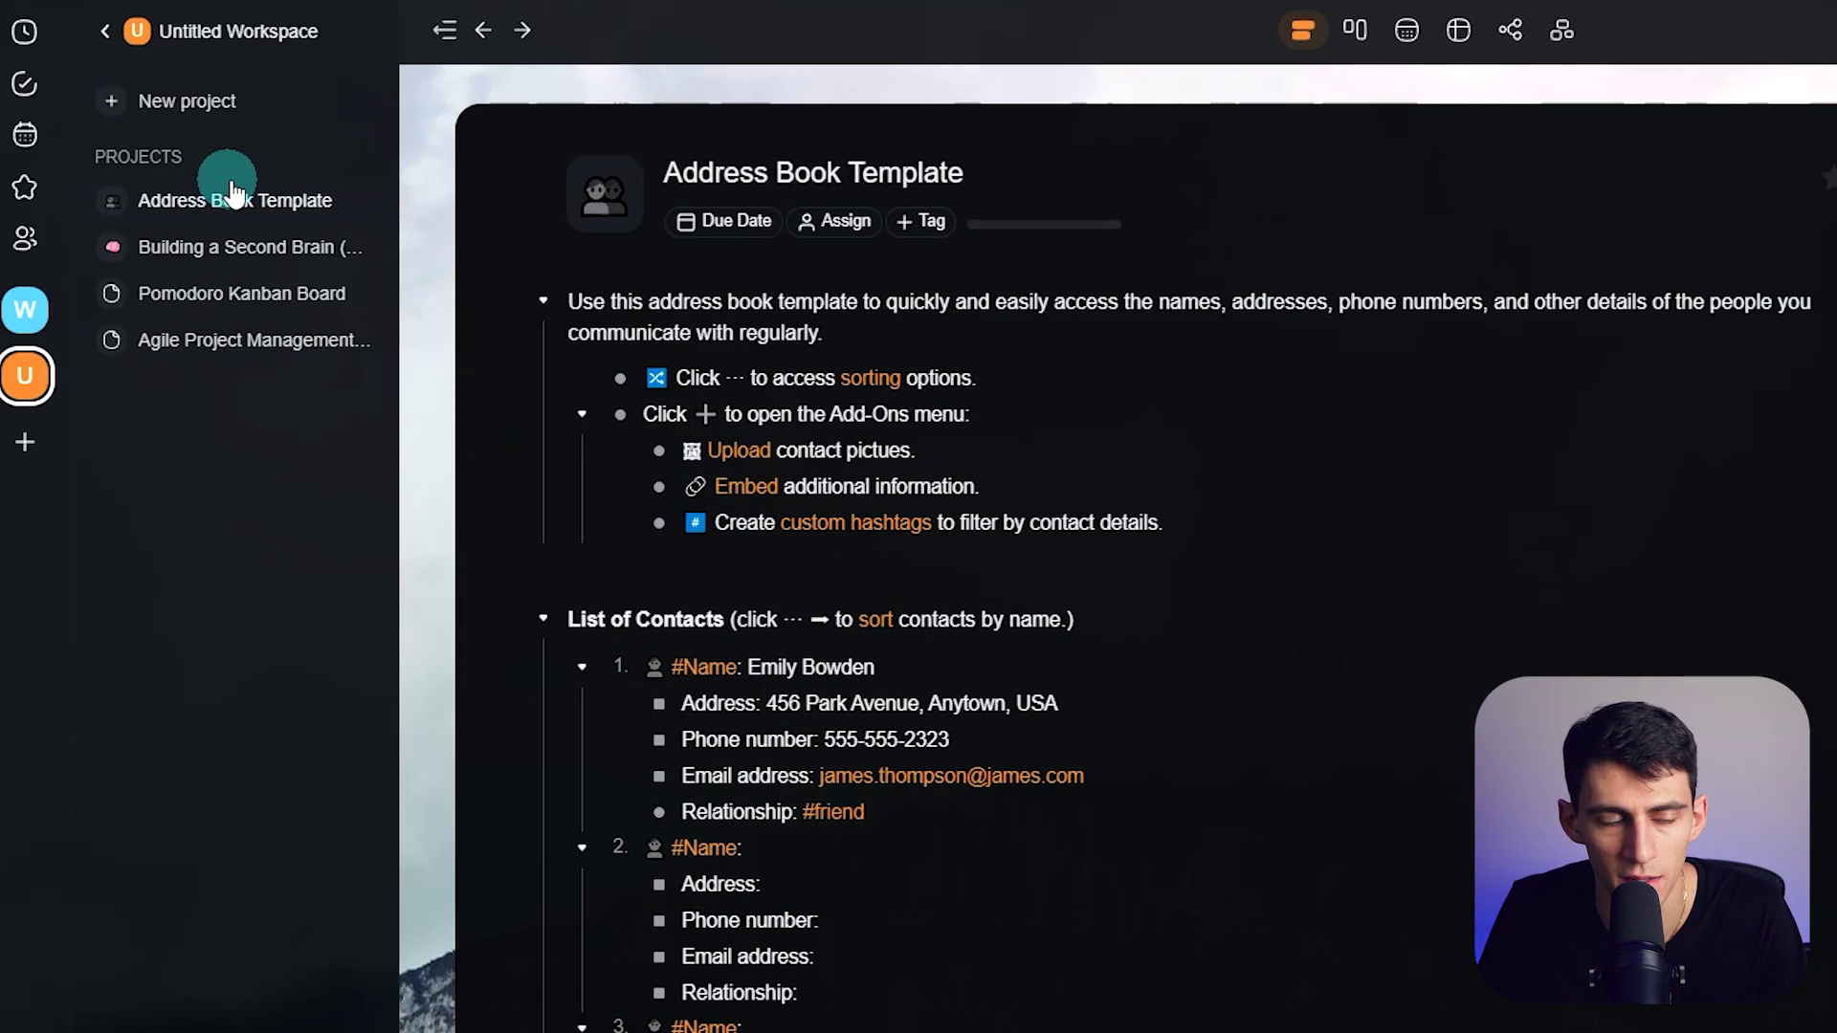
left_click(228, 253)
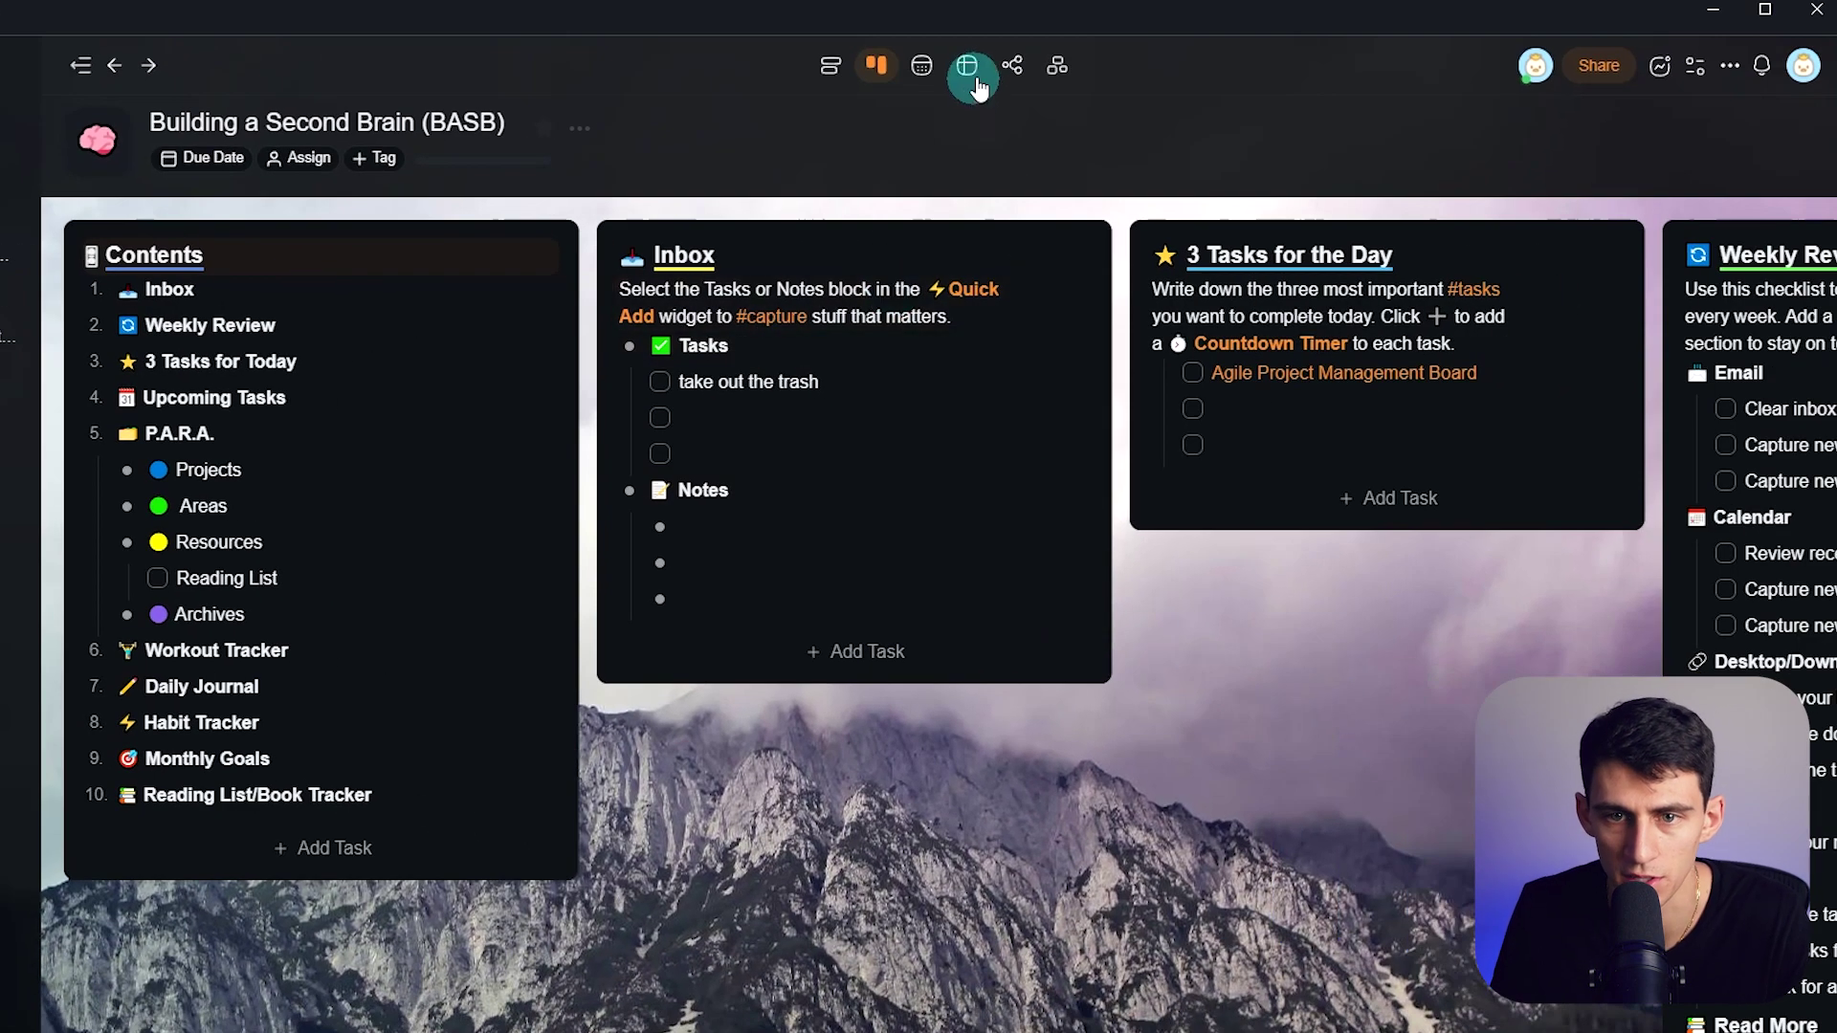
View the project as an org chart, then return to the outline and edit under Resources.
left_click(1057, 66)
left_click(936, 628)
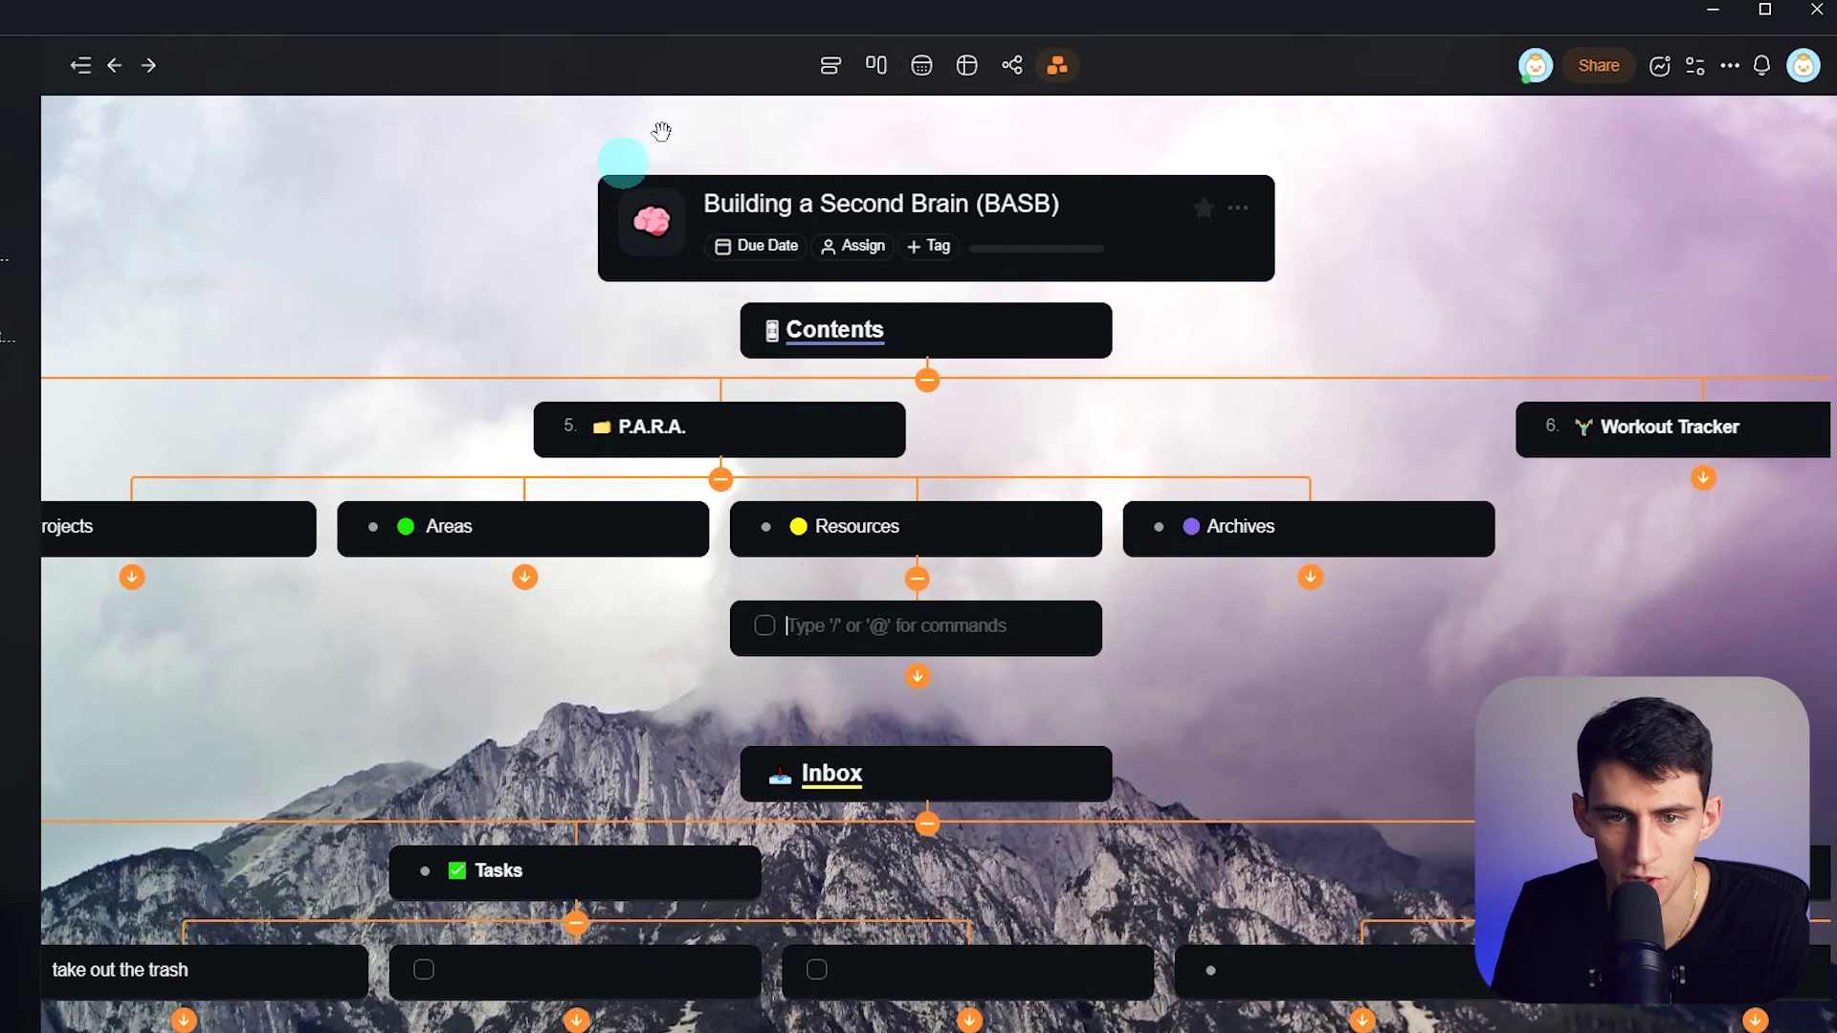
left_click(831, 65)
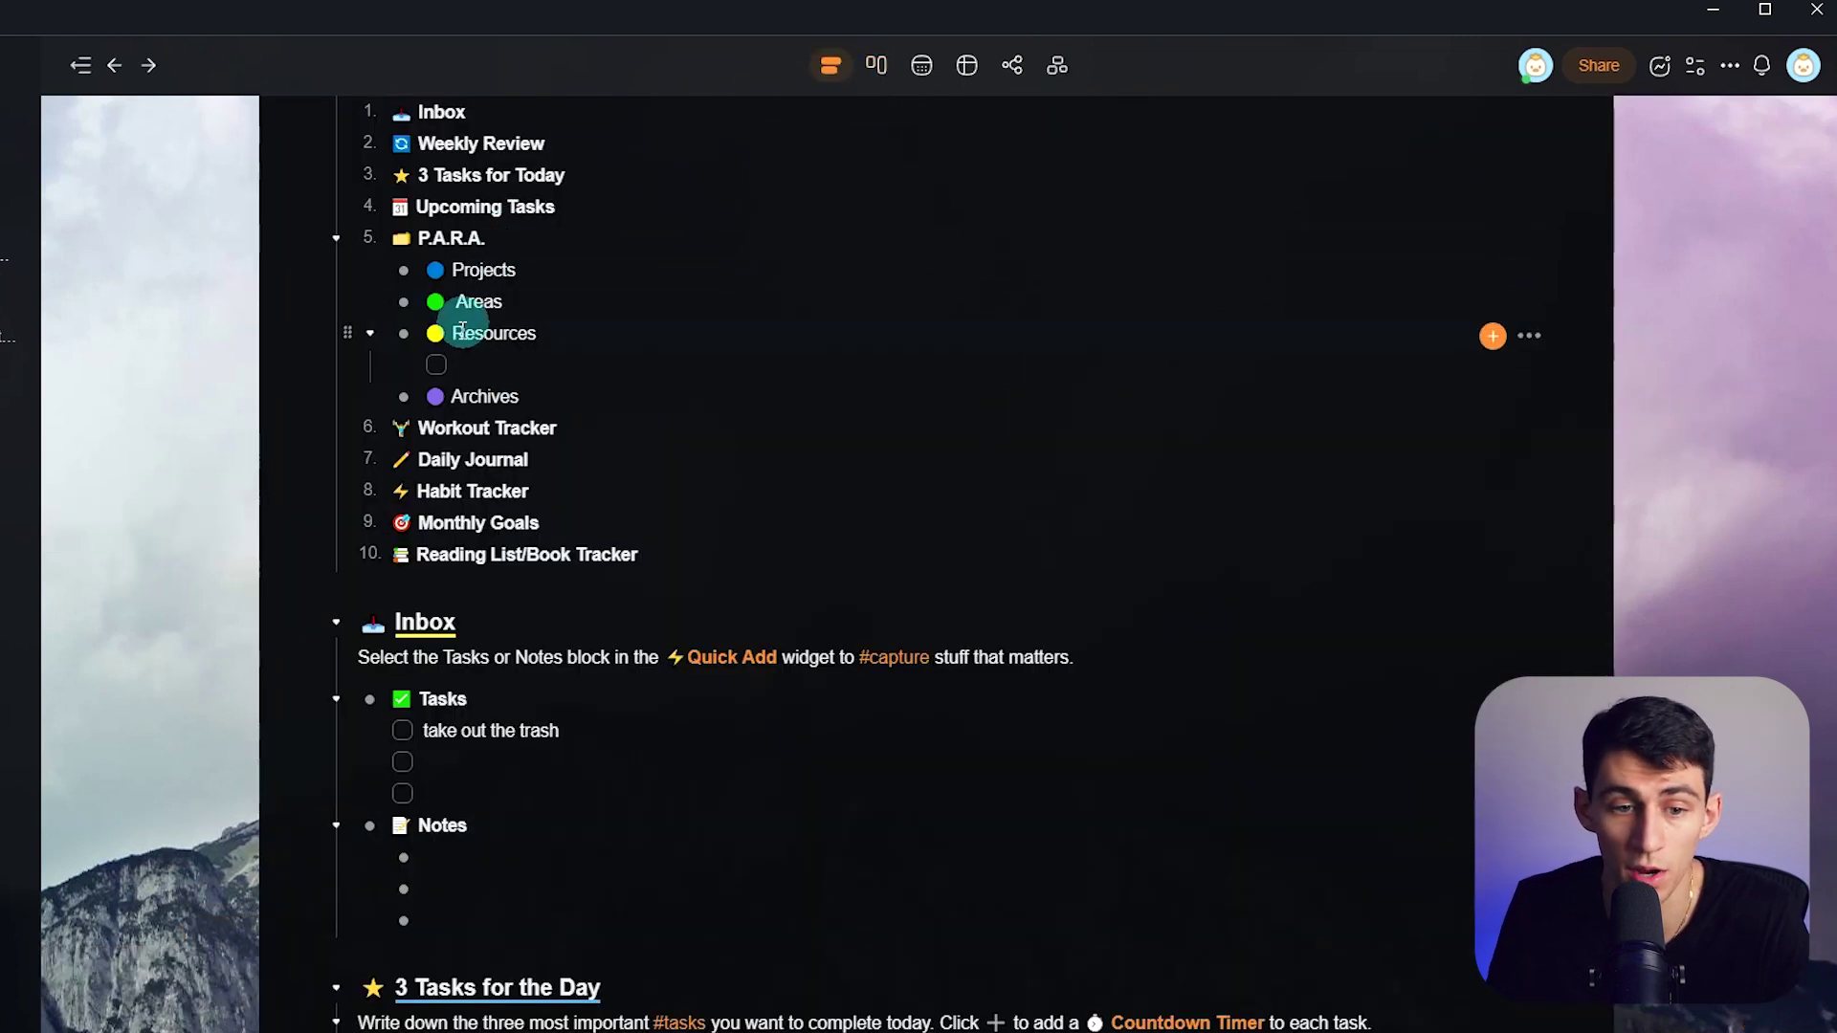
left_click(476, 367)
type("@ad")
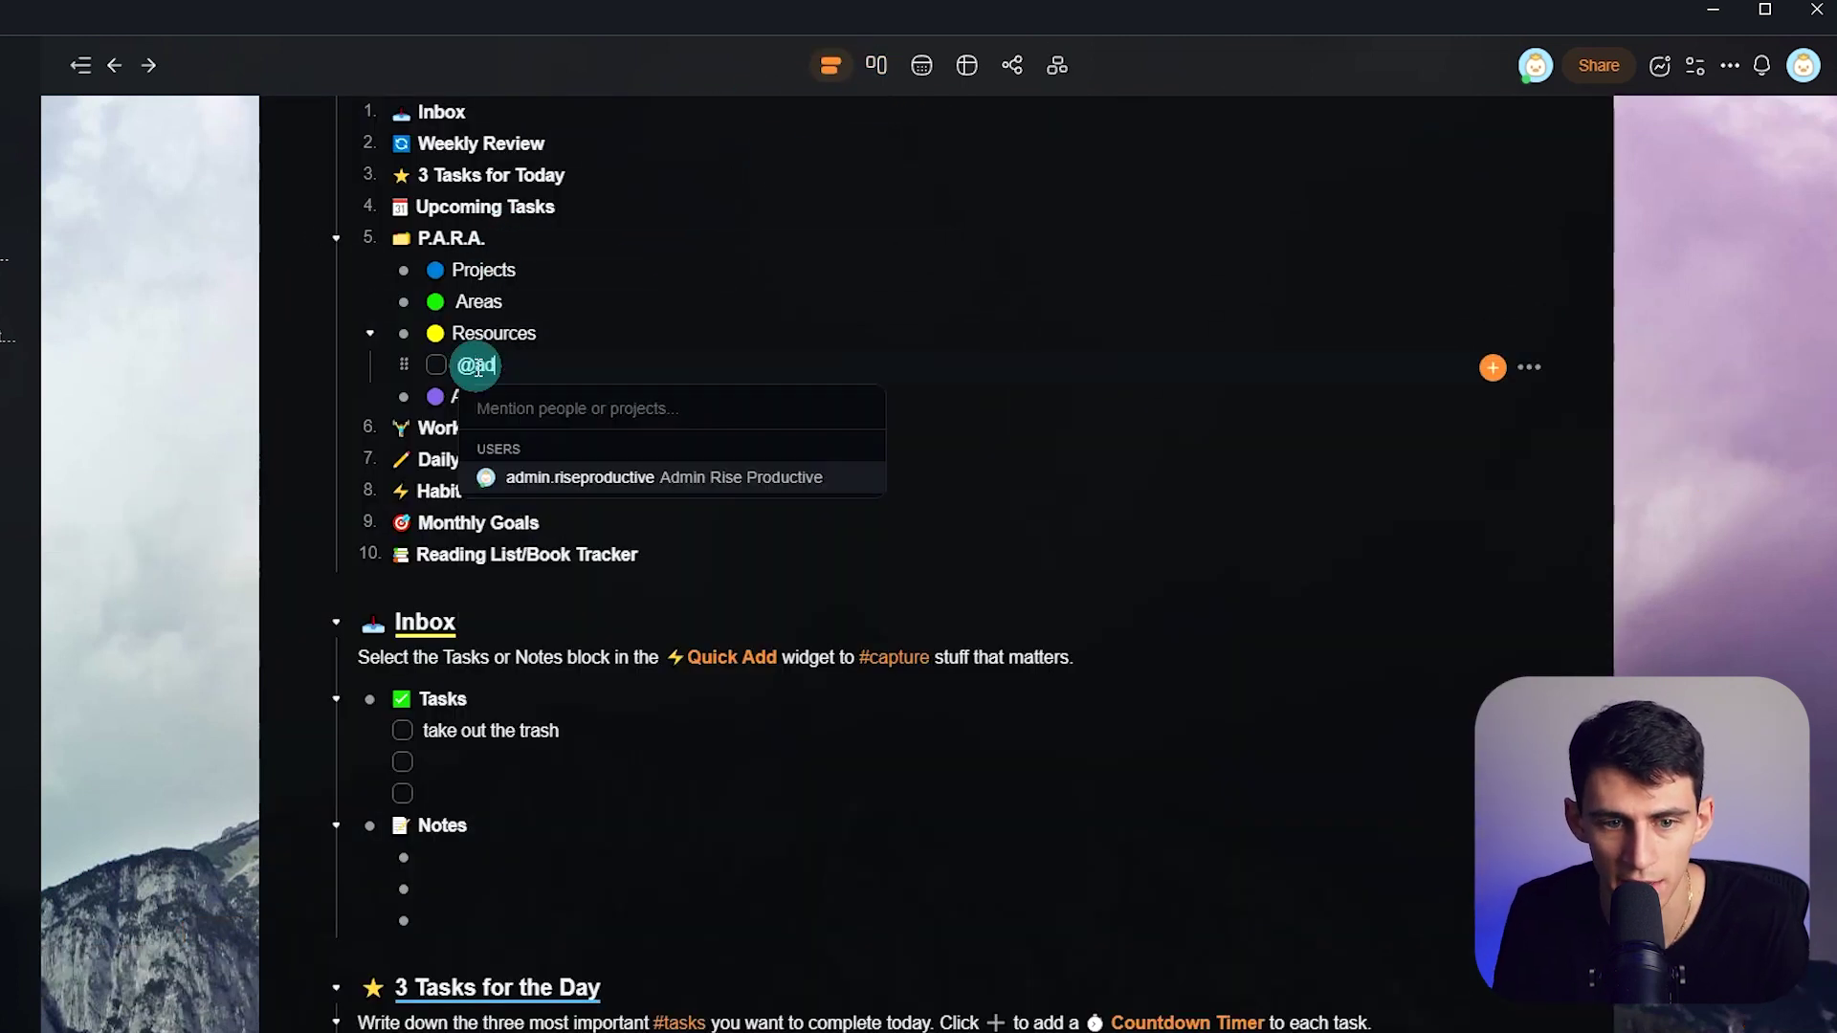
type("dres")
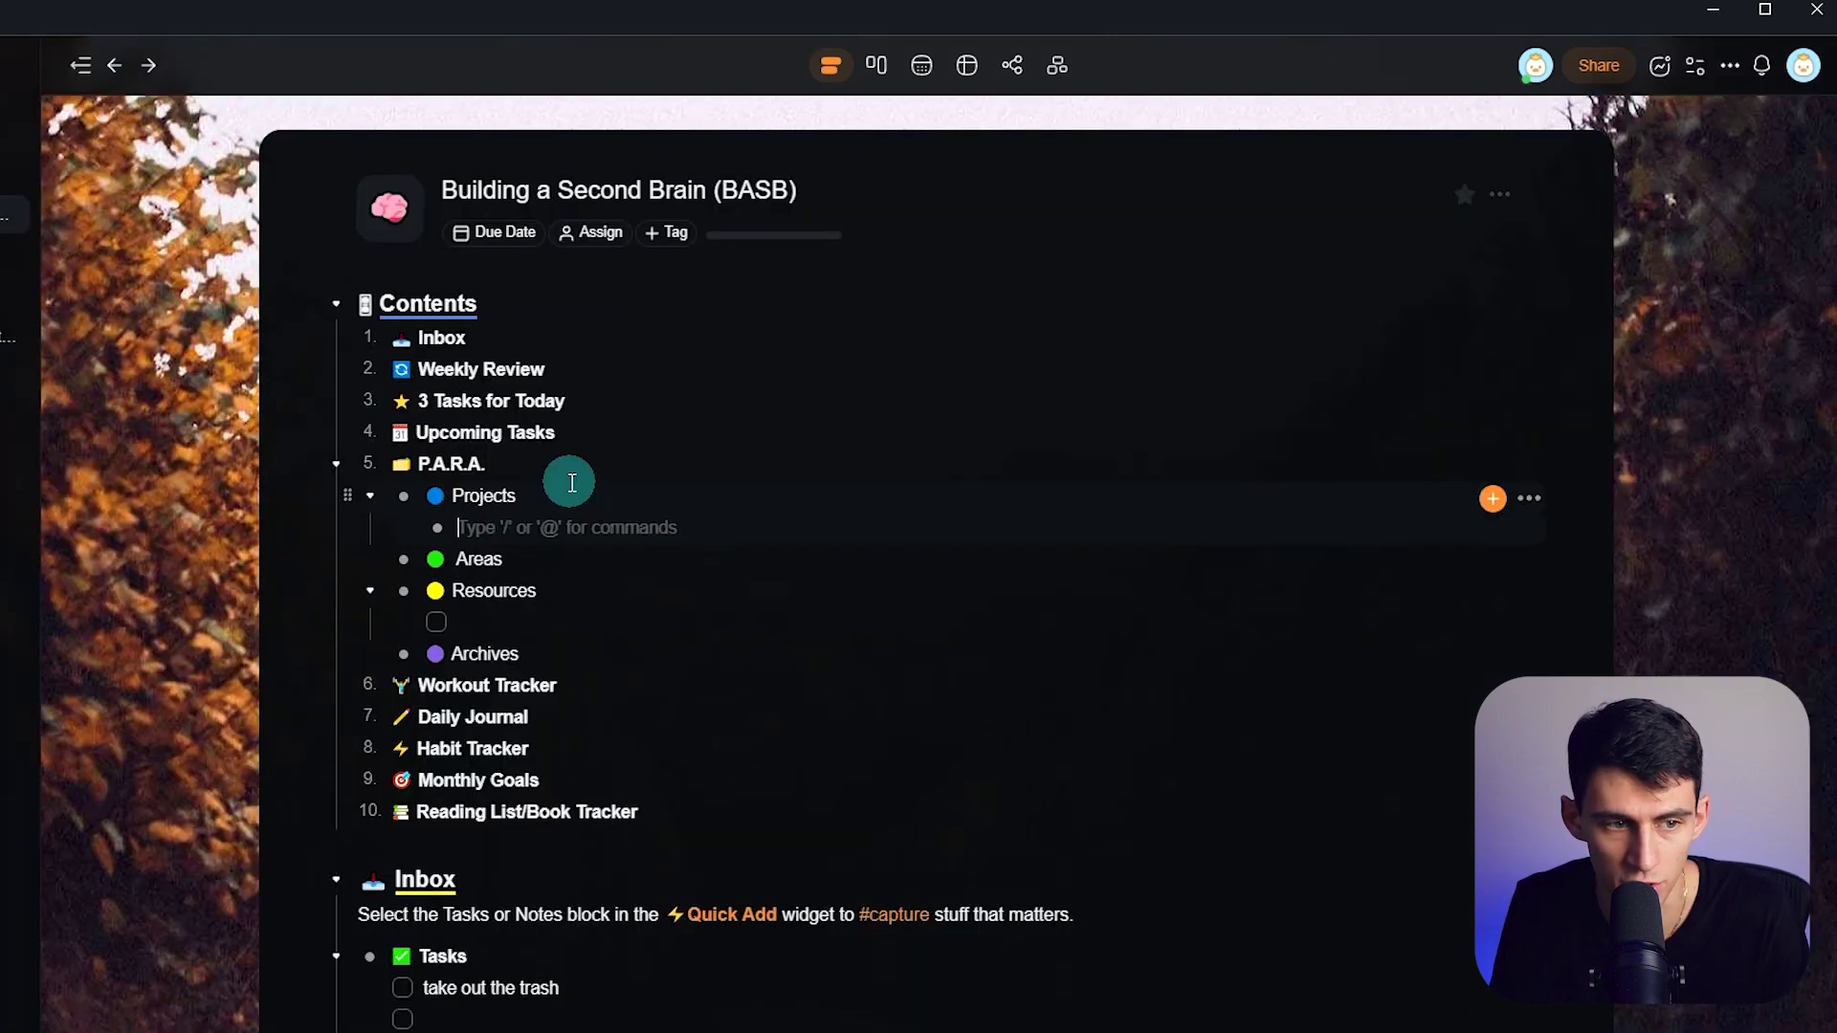
left_click(525, 590)
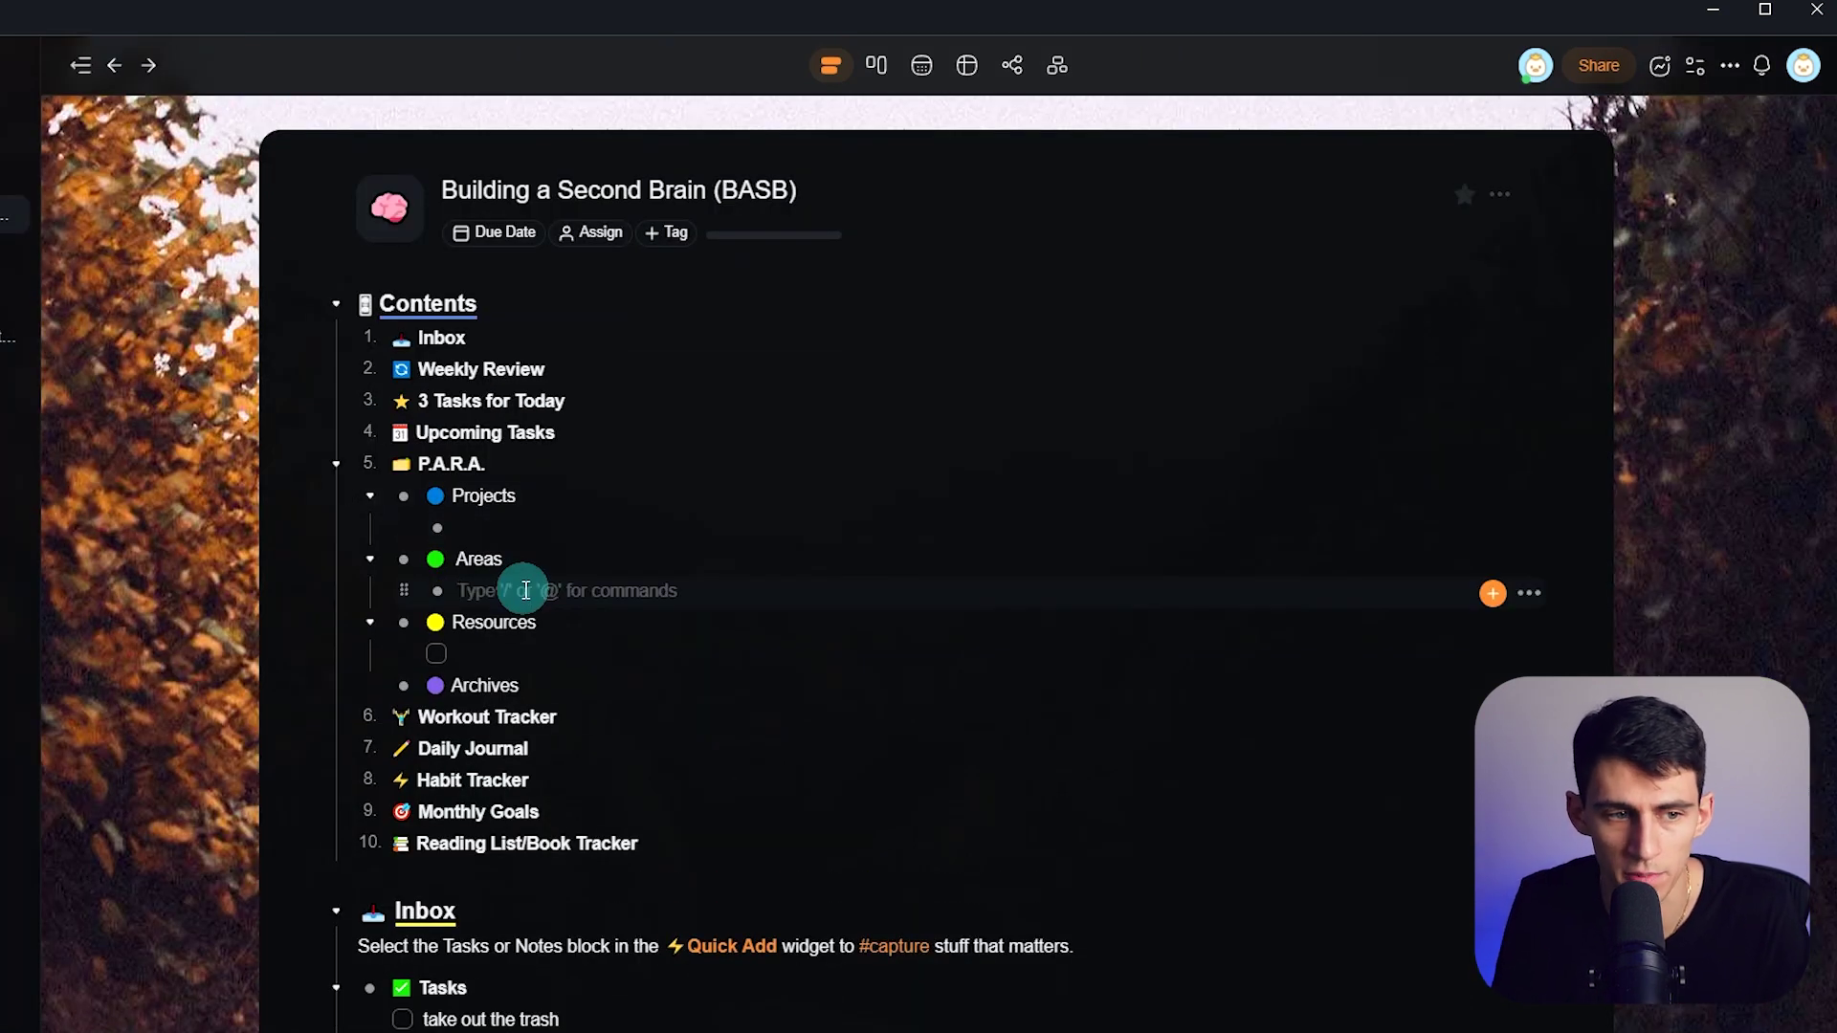
type("@agile")
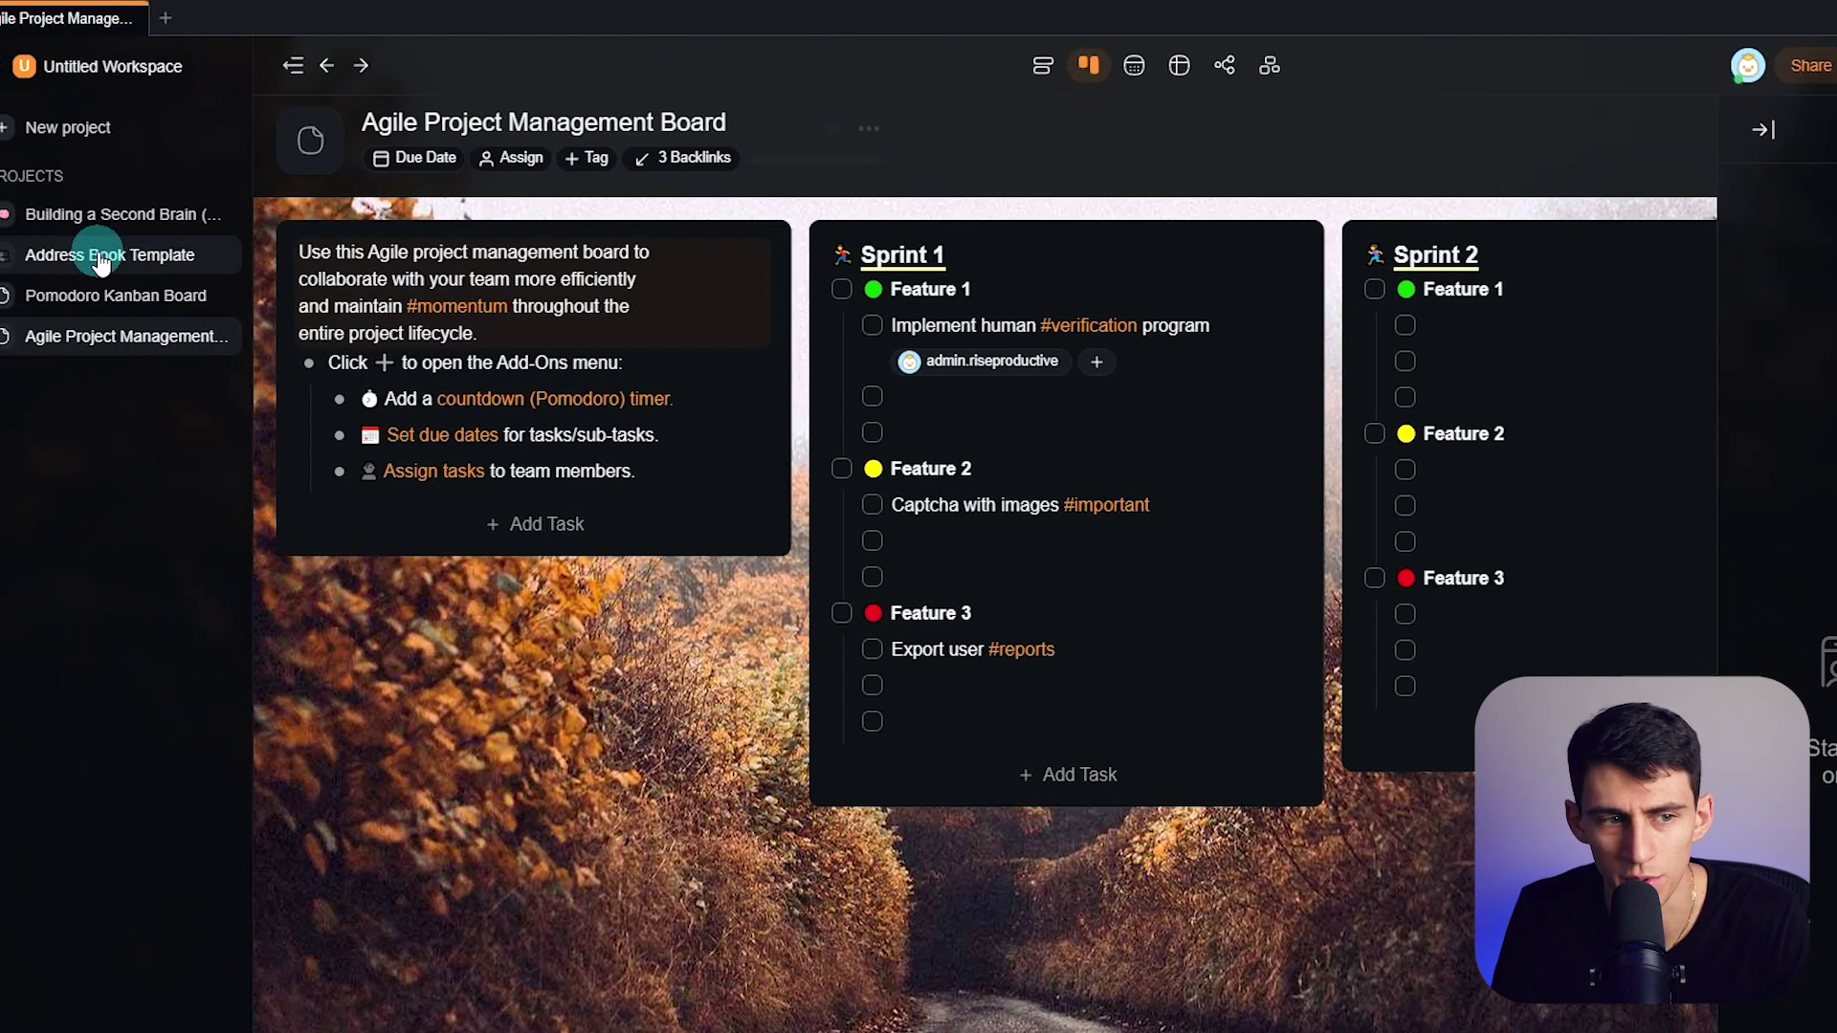
left_click(202, 214)
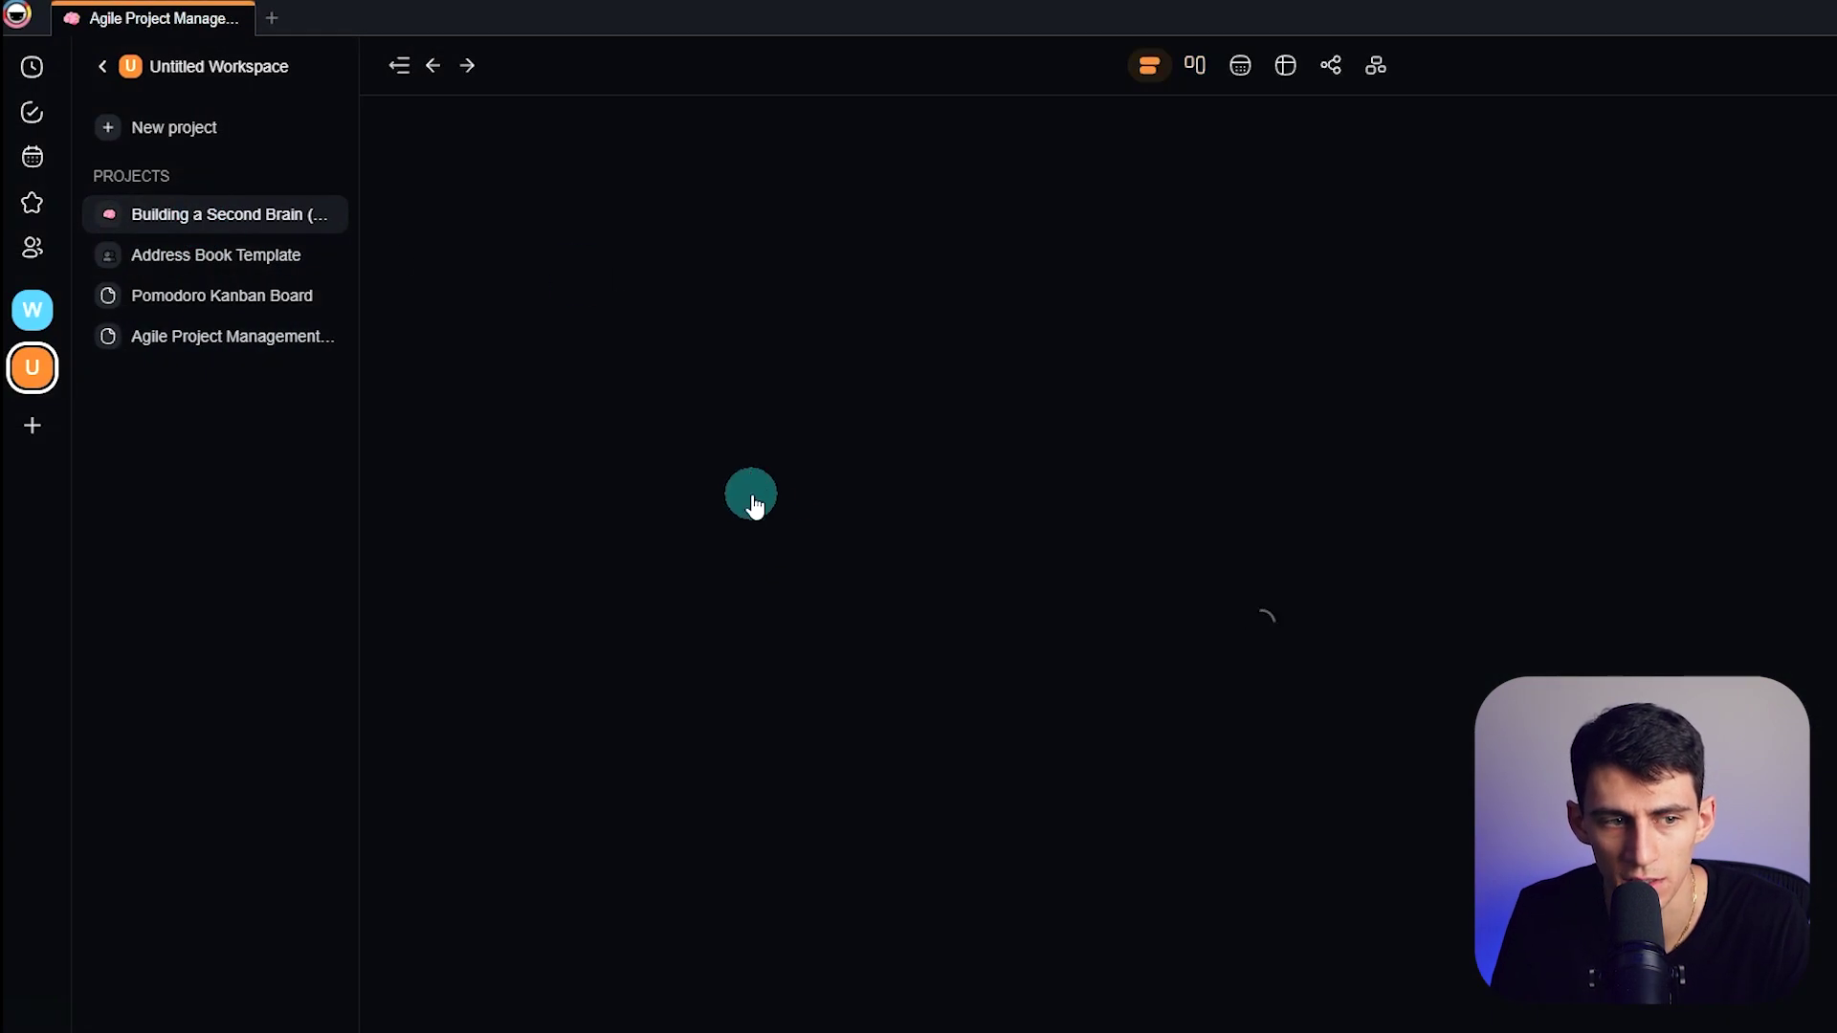
scroll(1021, 625, "down", 2)
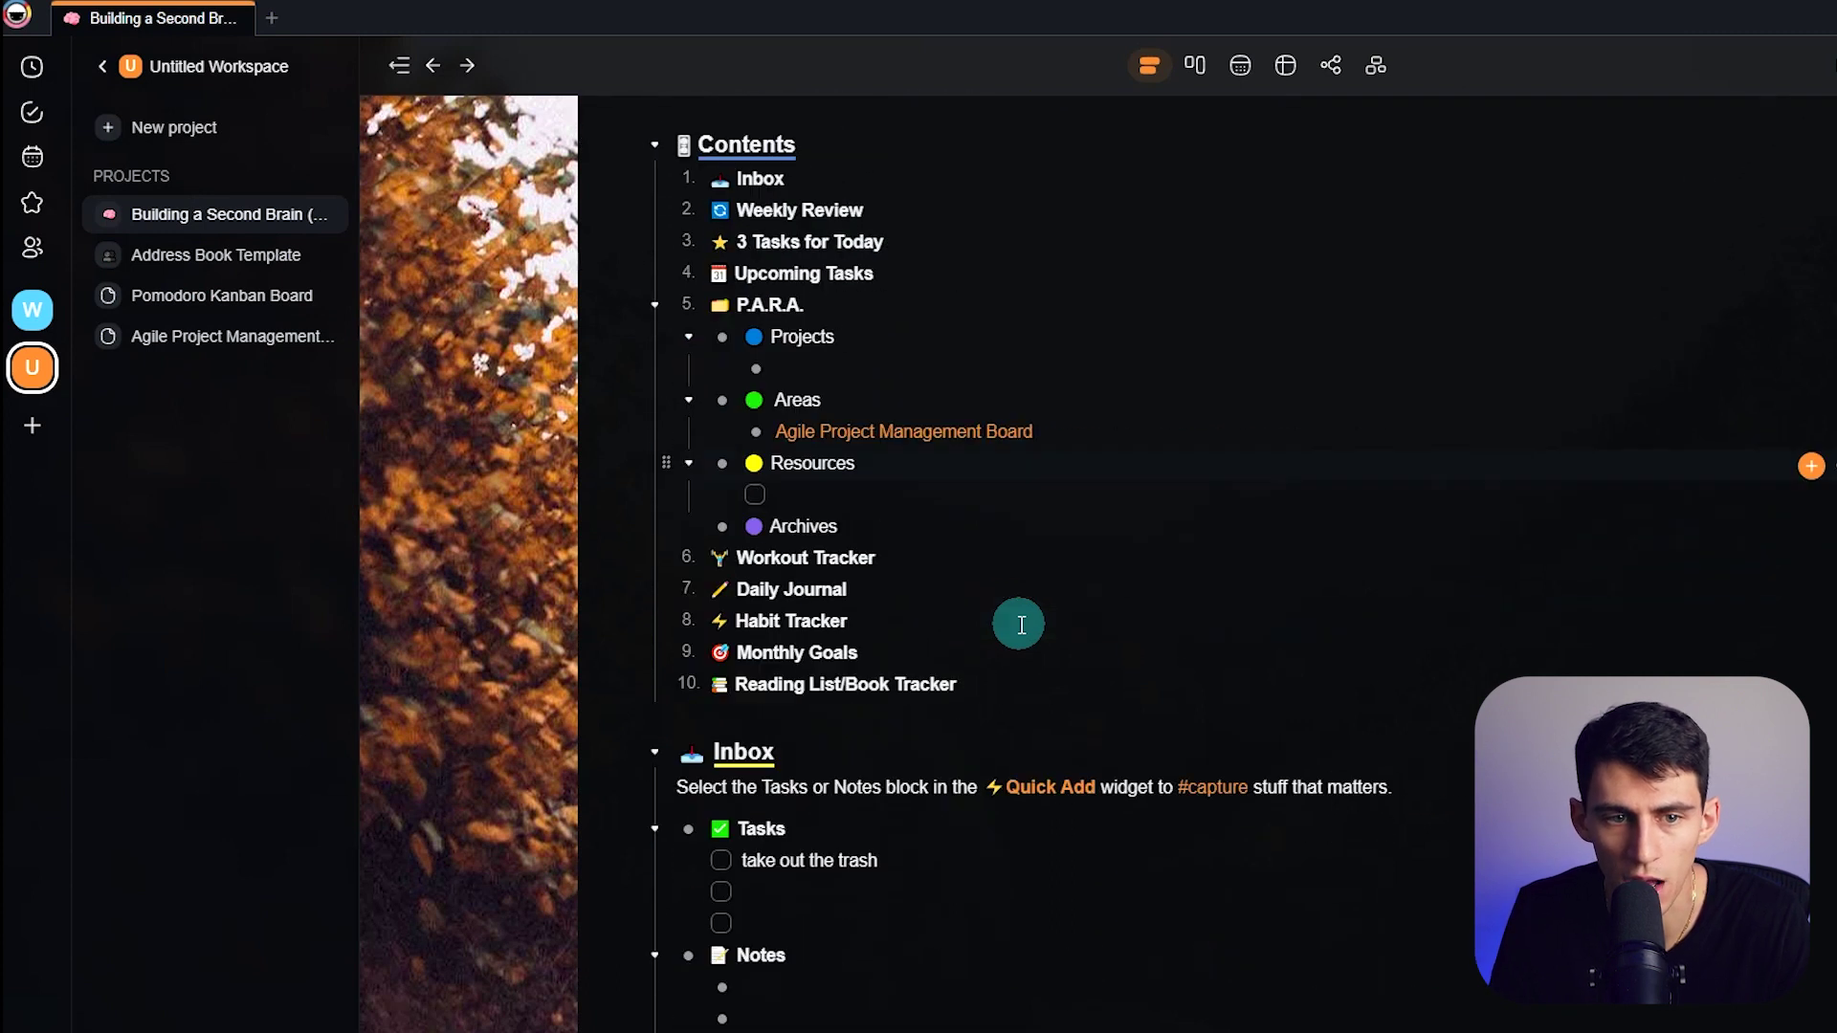
scroll(1021, 624, "up", 3)
Fold Contents, Inbox, 3 Tasks for the Day, Weekly Review and Upcoming Tasks.
left_click(481, 255)
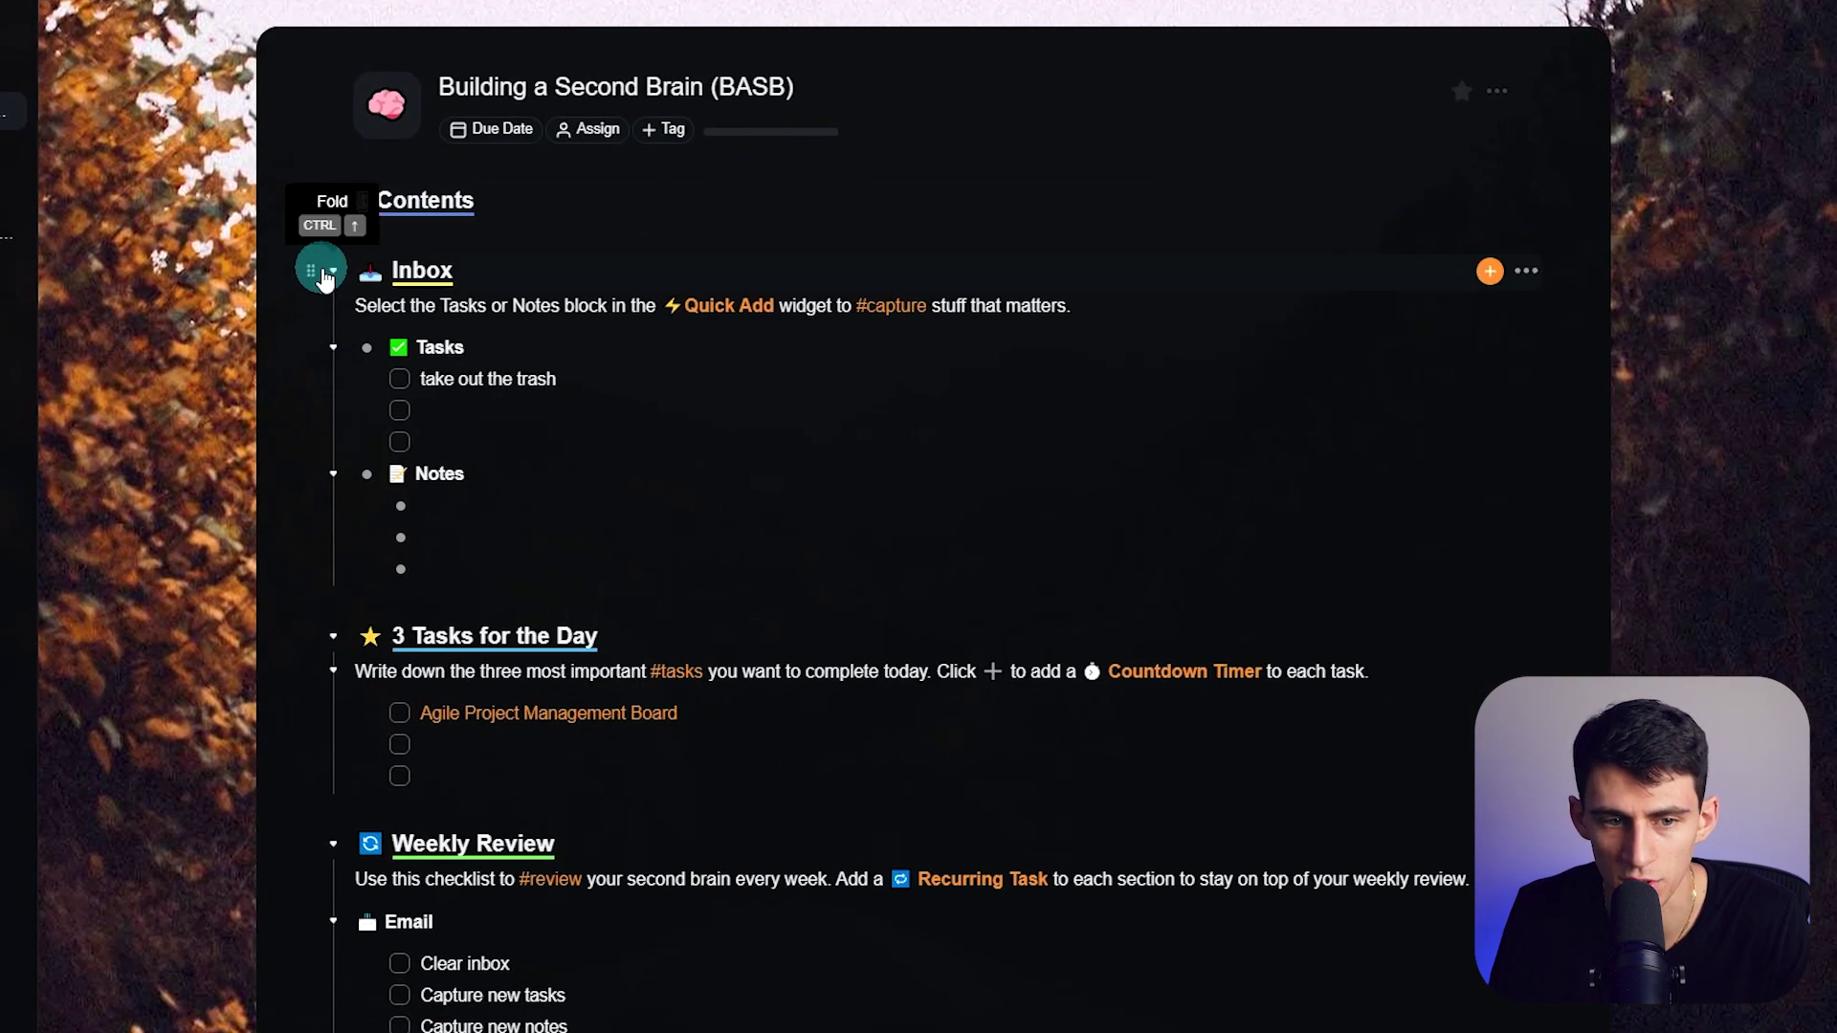
left_click(330, 272)
left_click(334, 345)
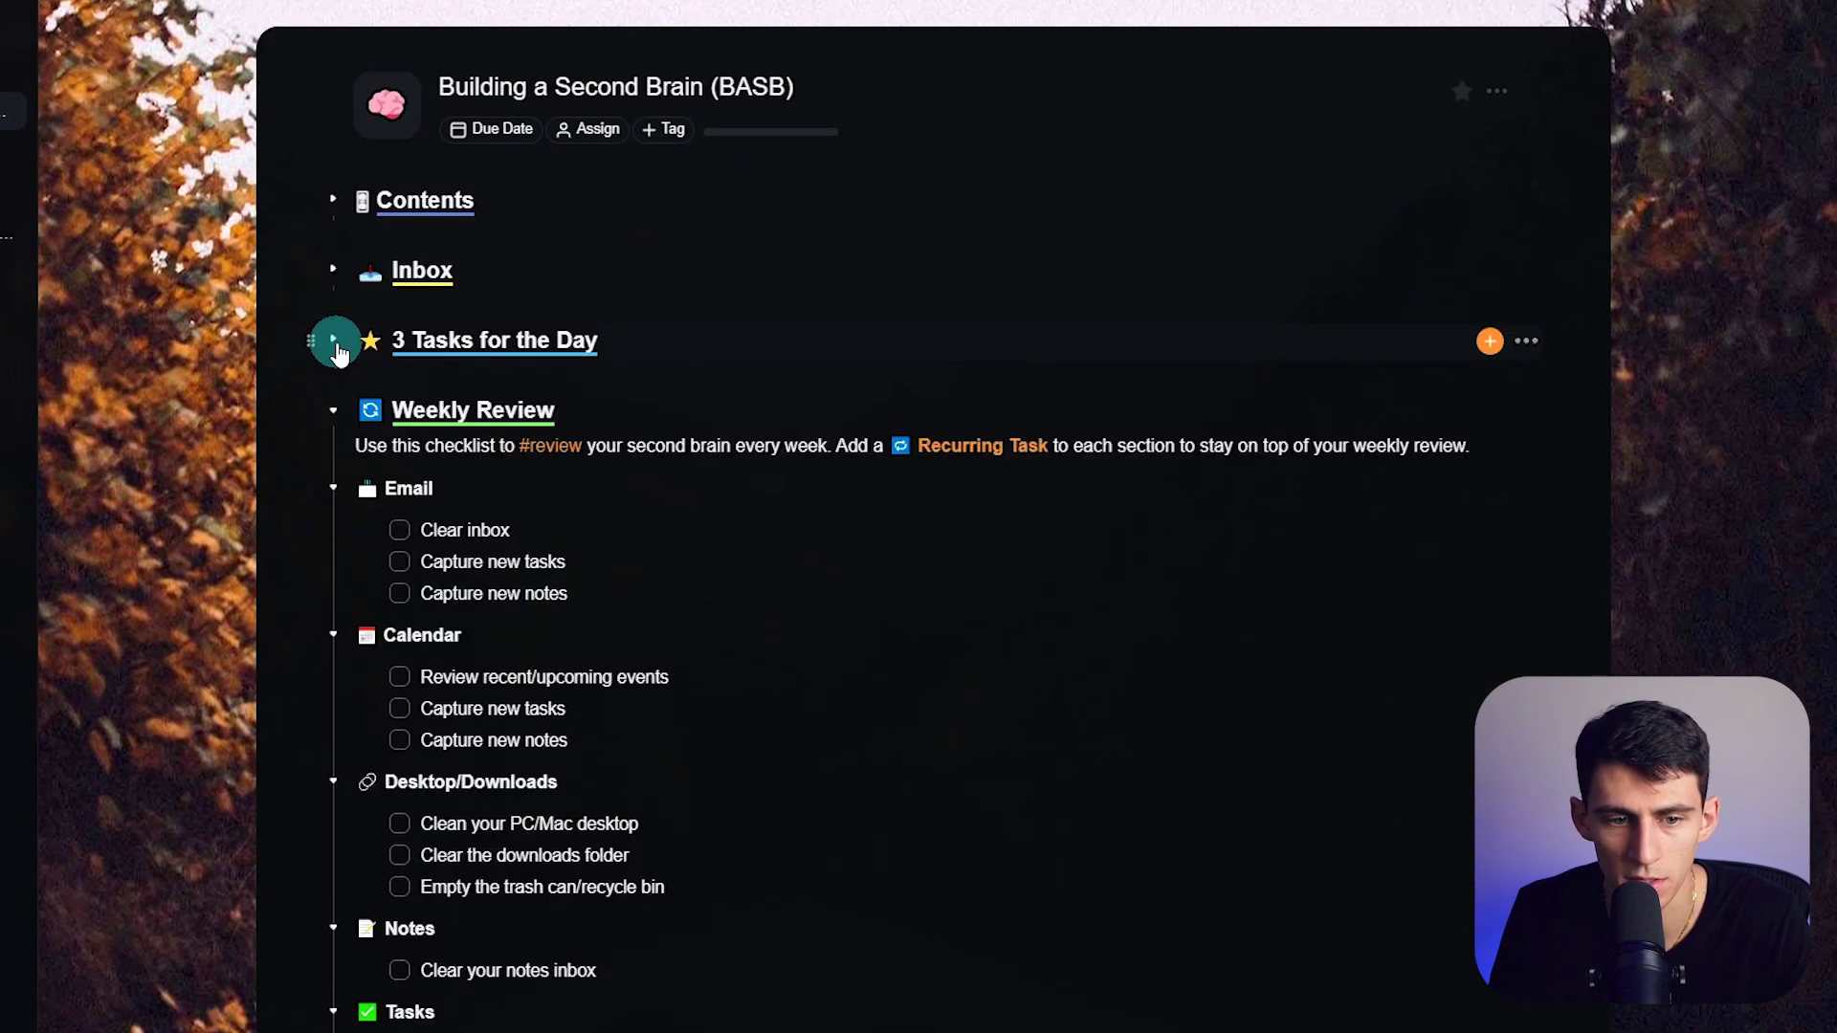
scroll(734, 489, "down", 2)
scroll(734, 489, "up", 2)
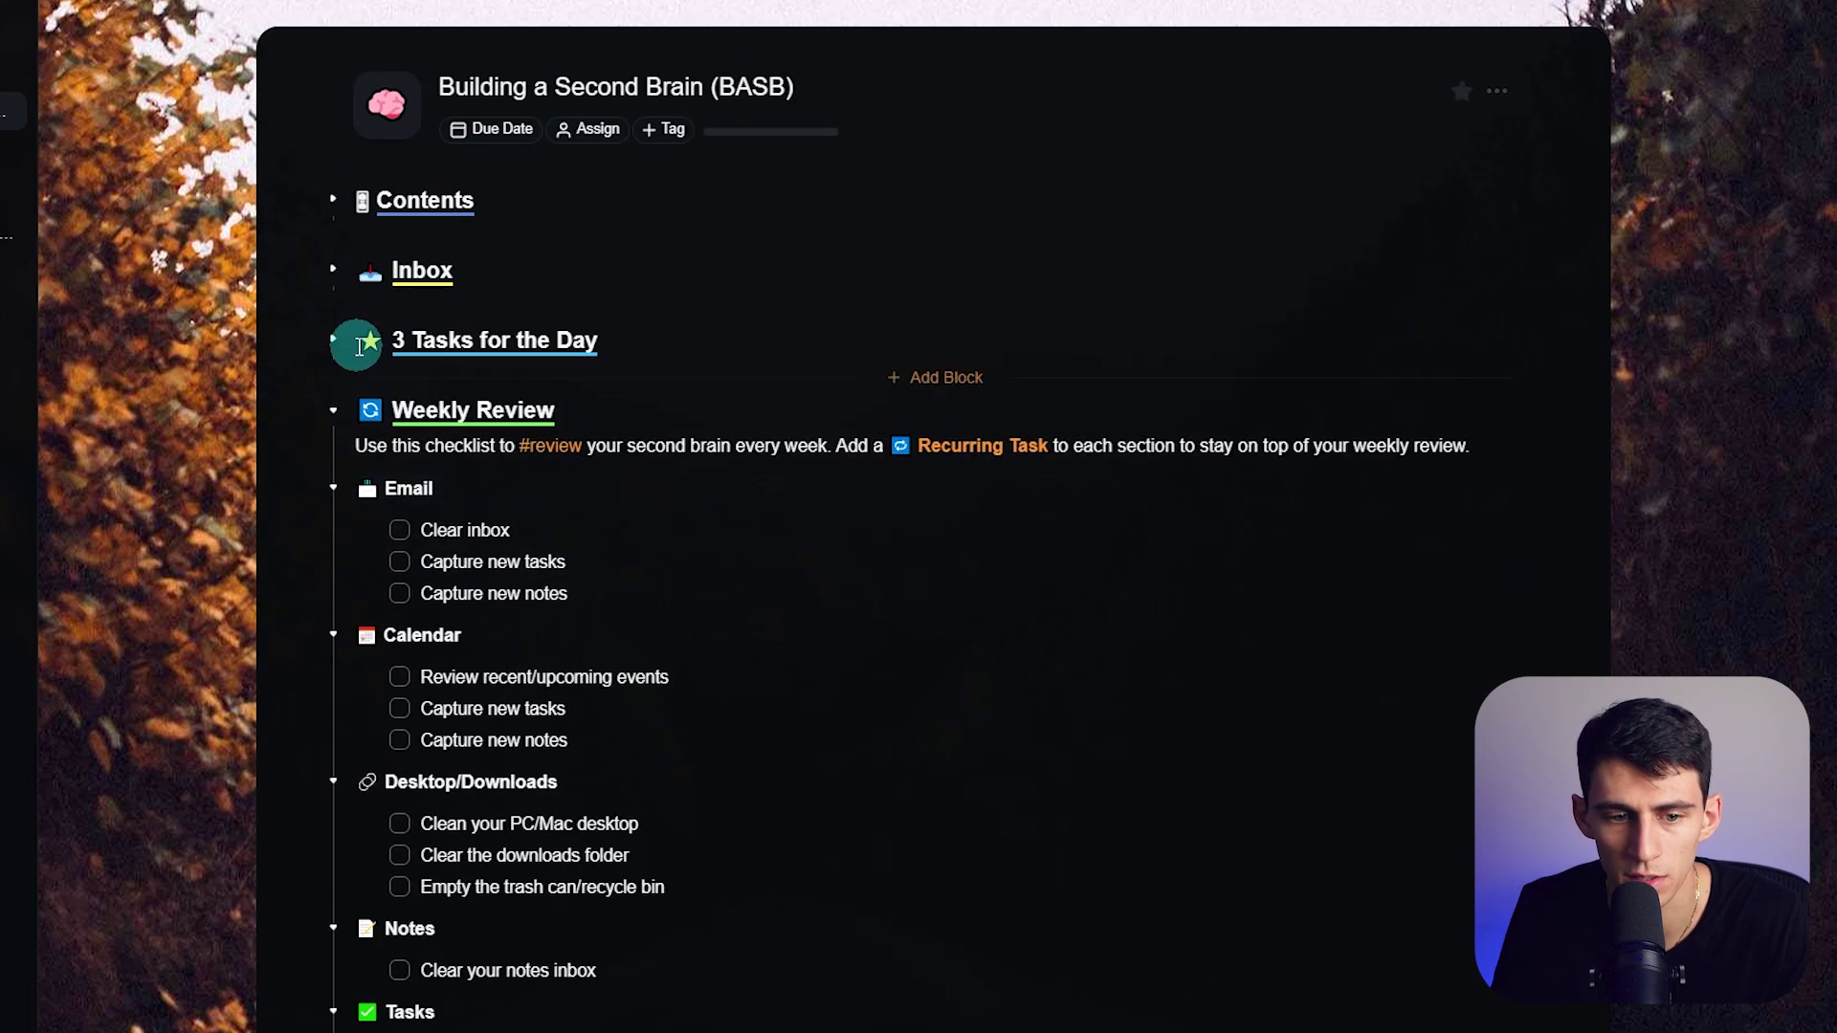
left_click(332, 410)
left_click(330, 483)
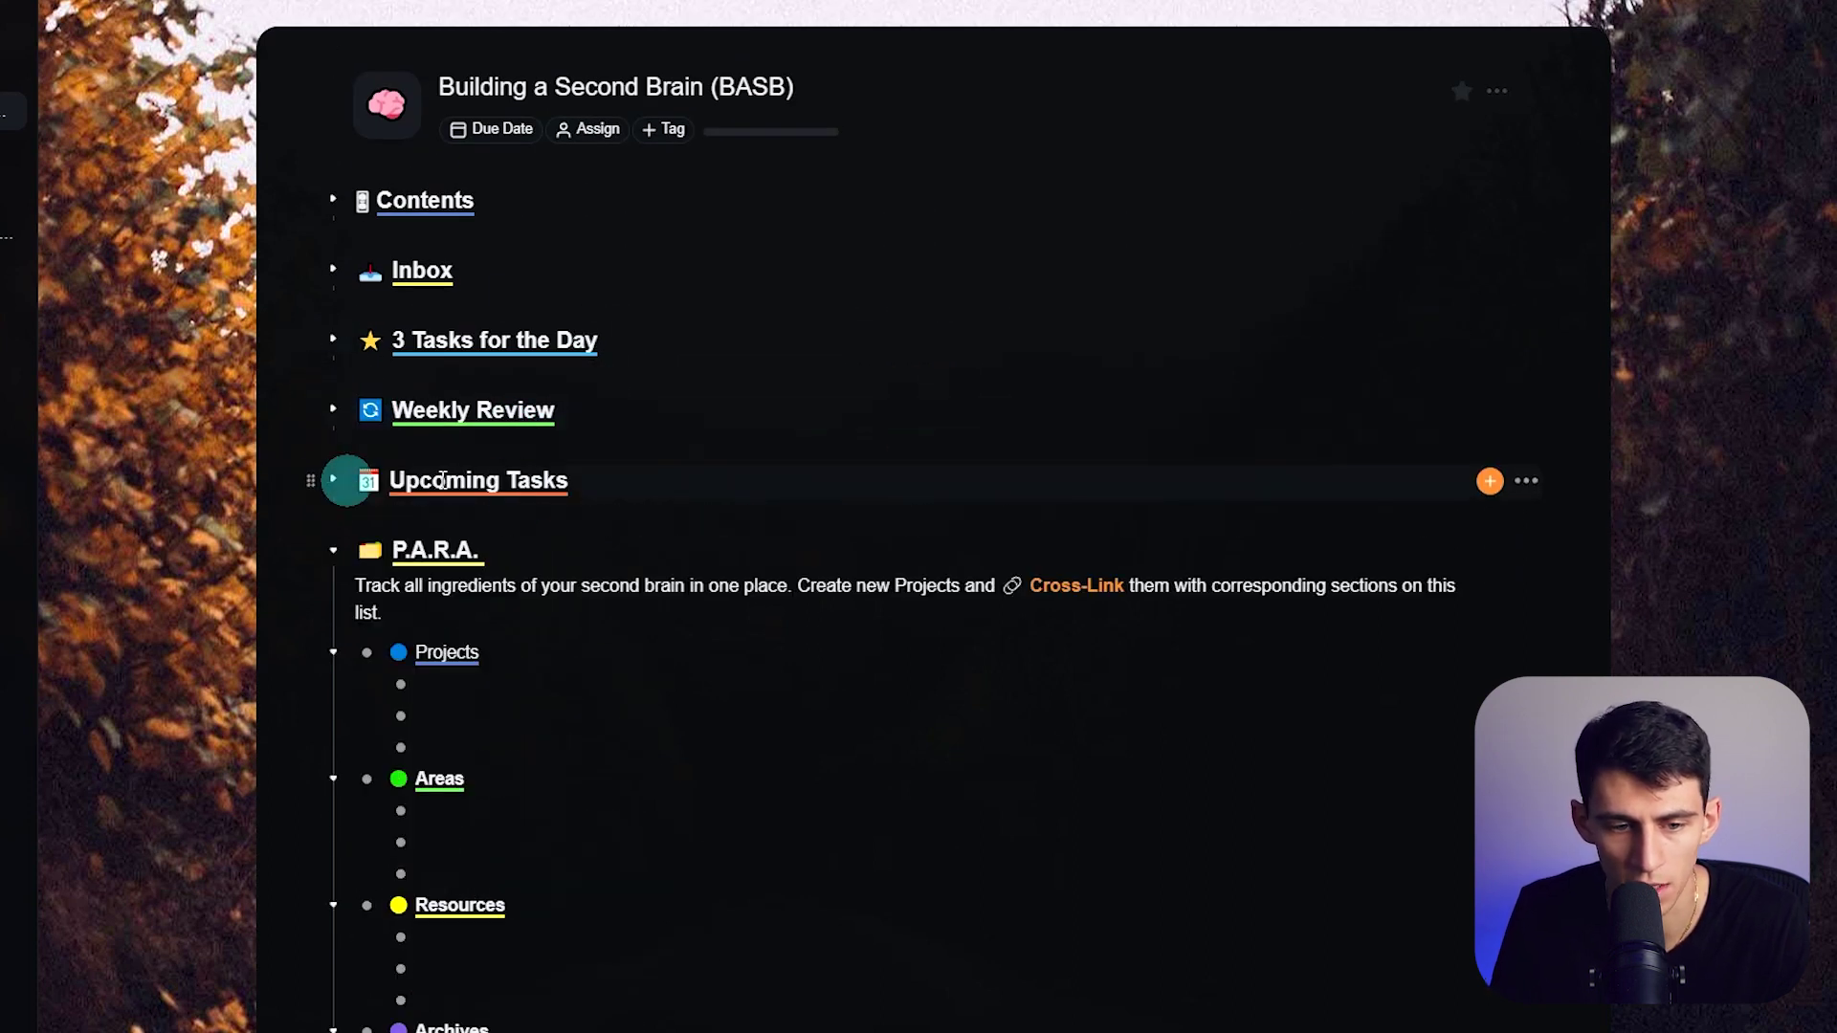
scroll(339, 571, "down", 2)
scroll(331, 309, "down", 1)
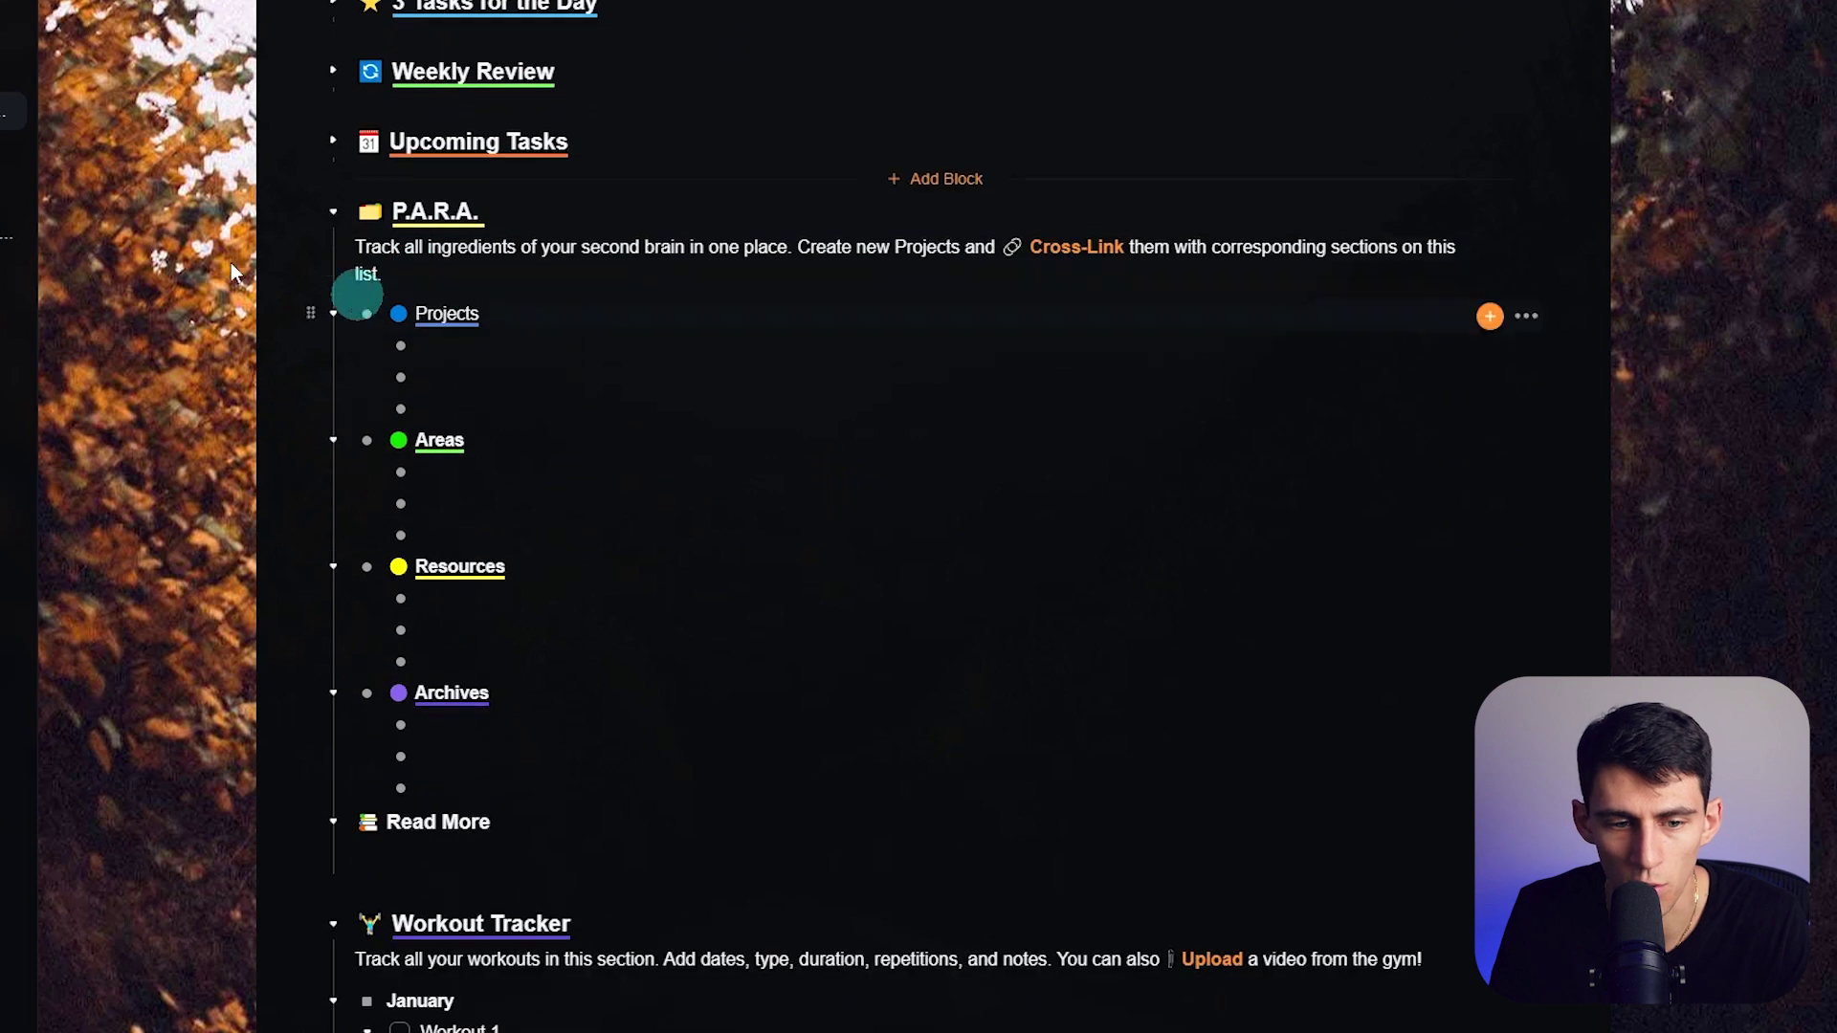
scroll(531, 259, "up", 1)
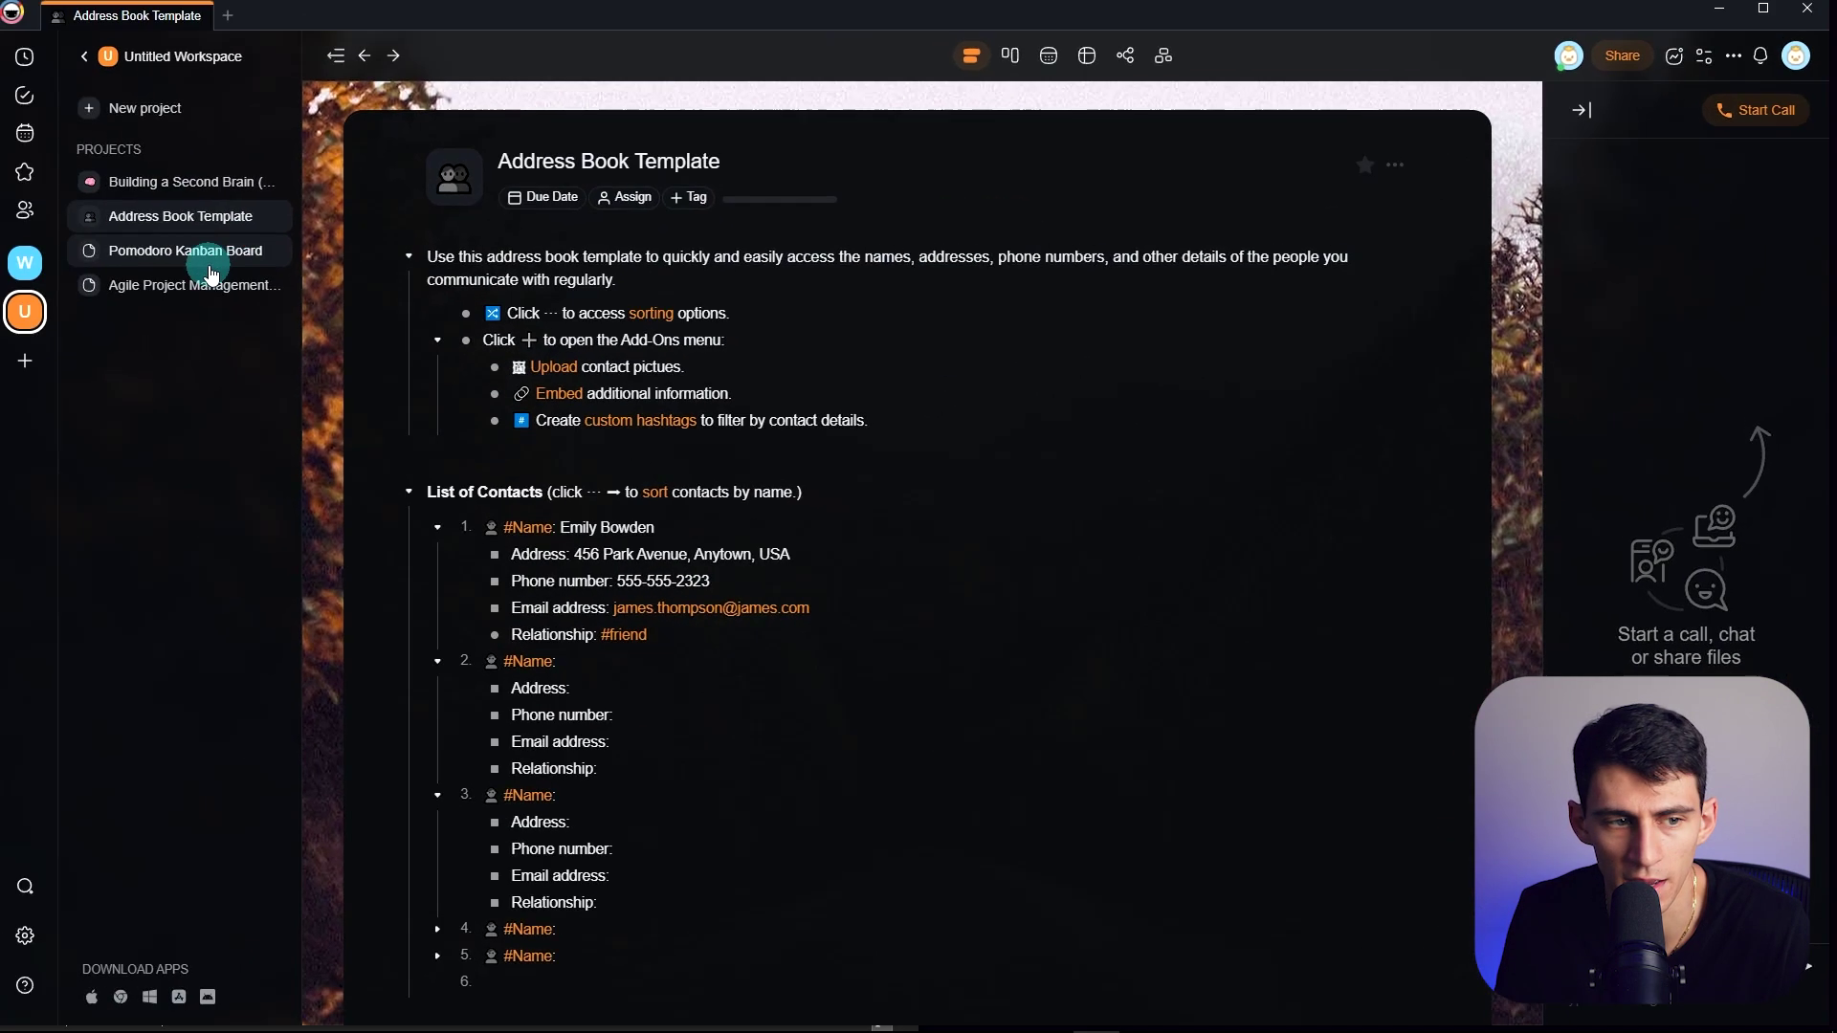
View the Agile board's 3 backlinks and jump to its Building a Second Brain mention.
left_click(198, 285)
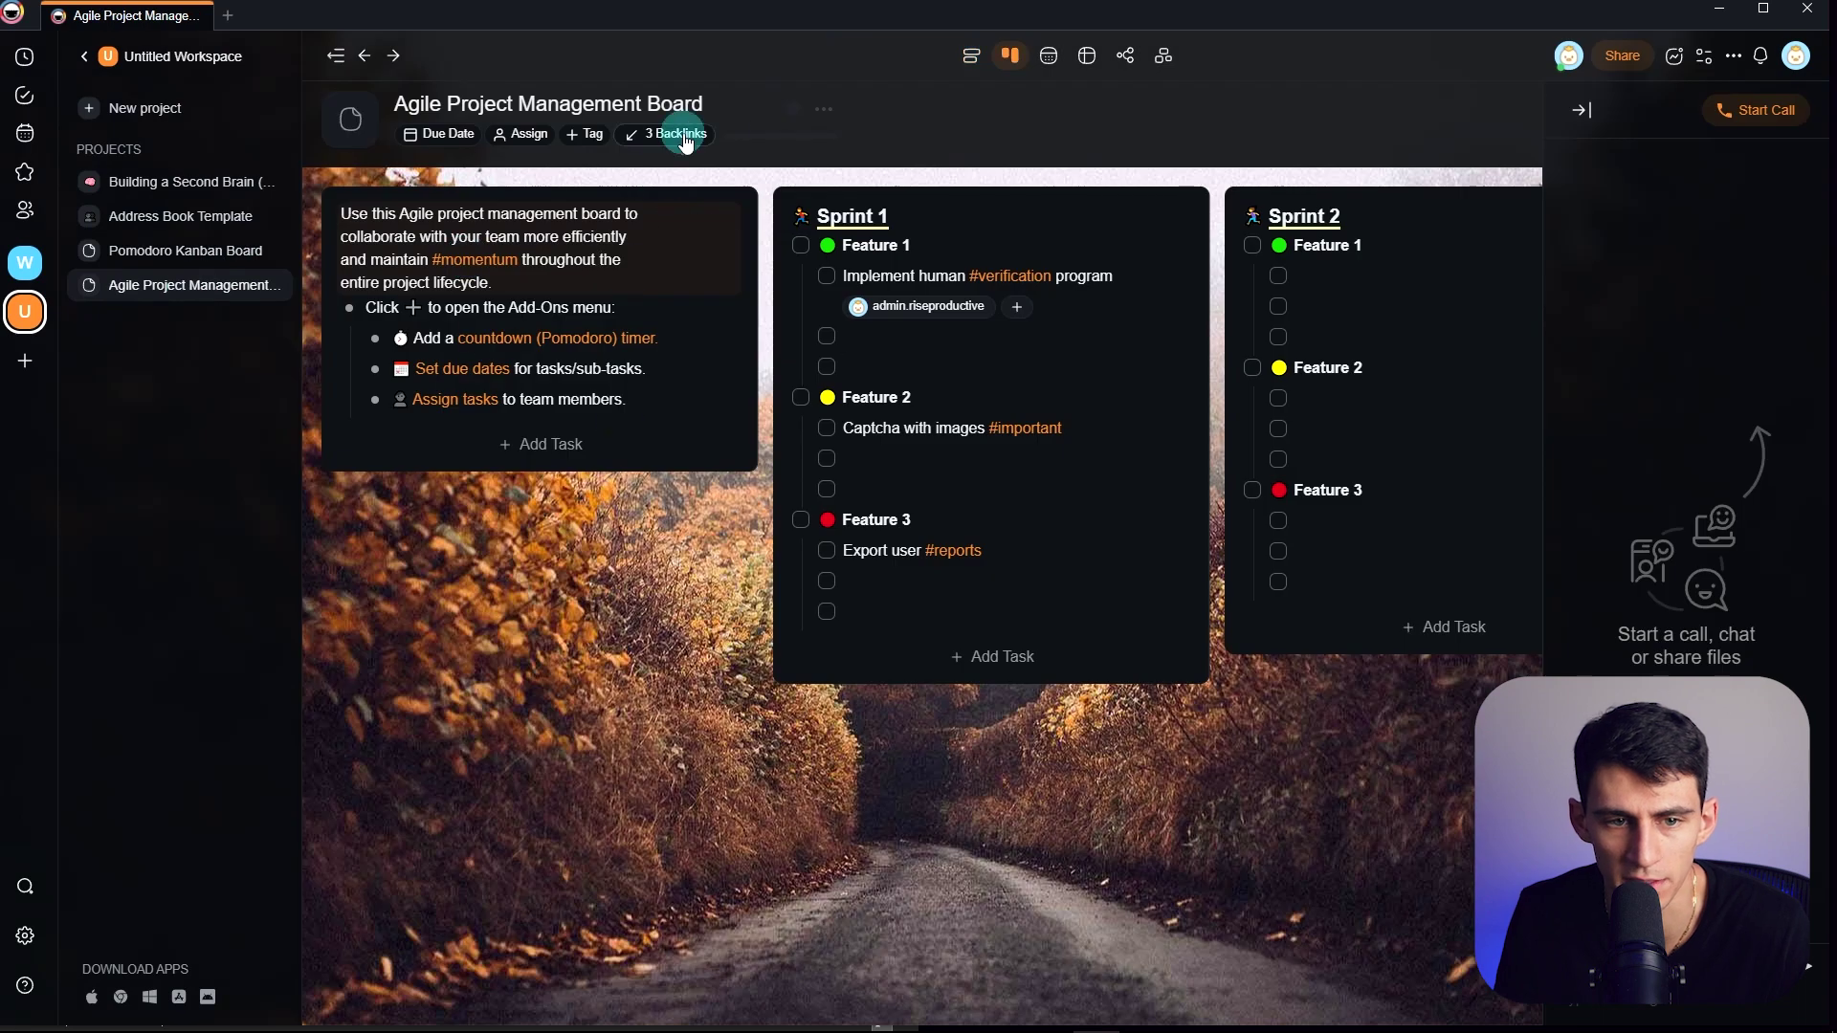
left_click(685, 136)
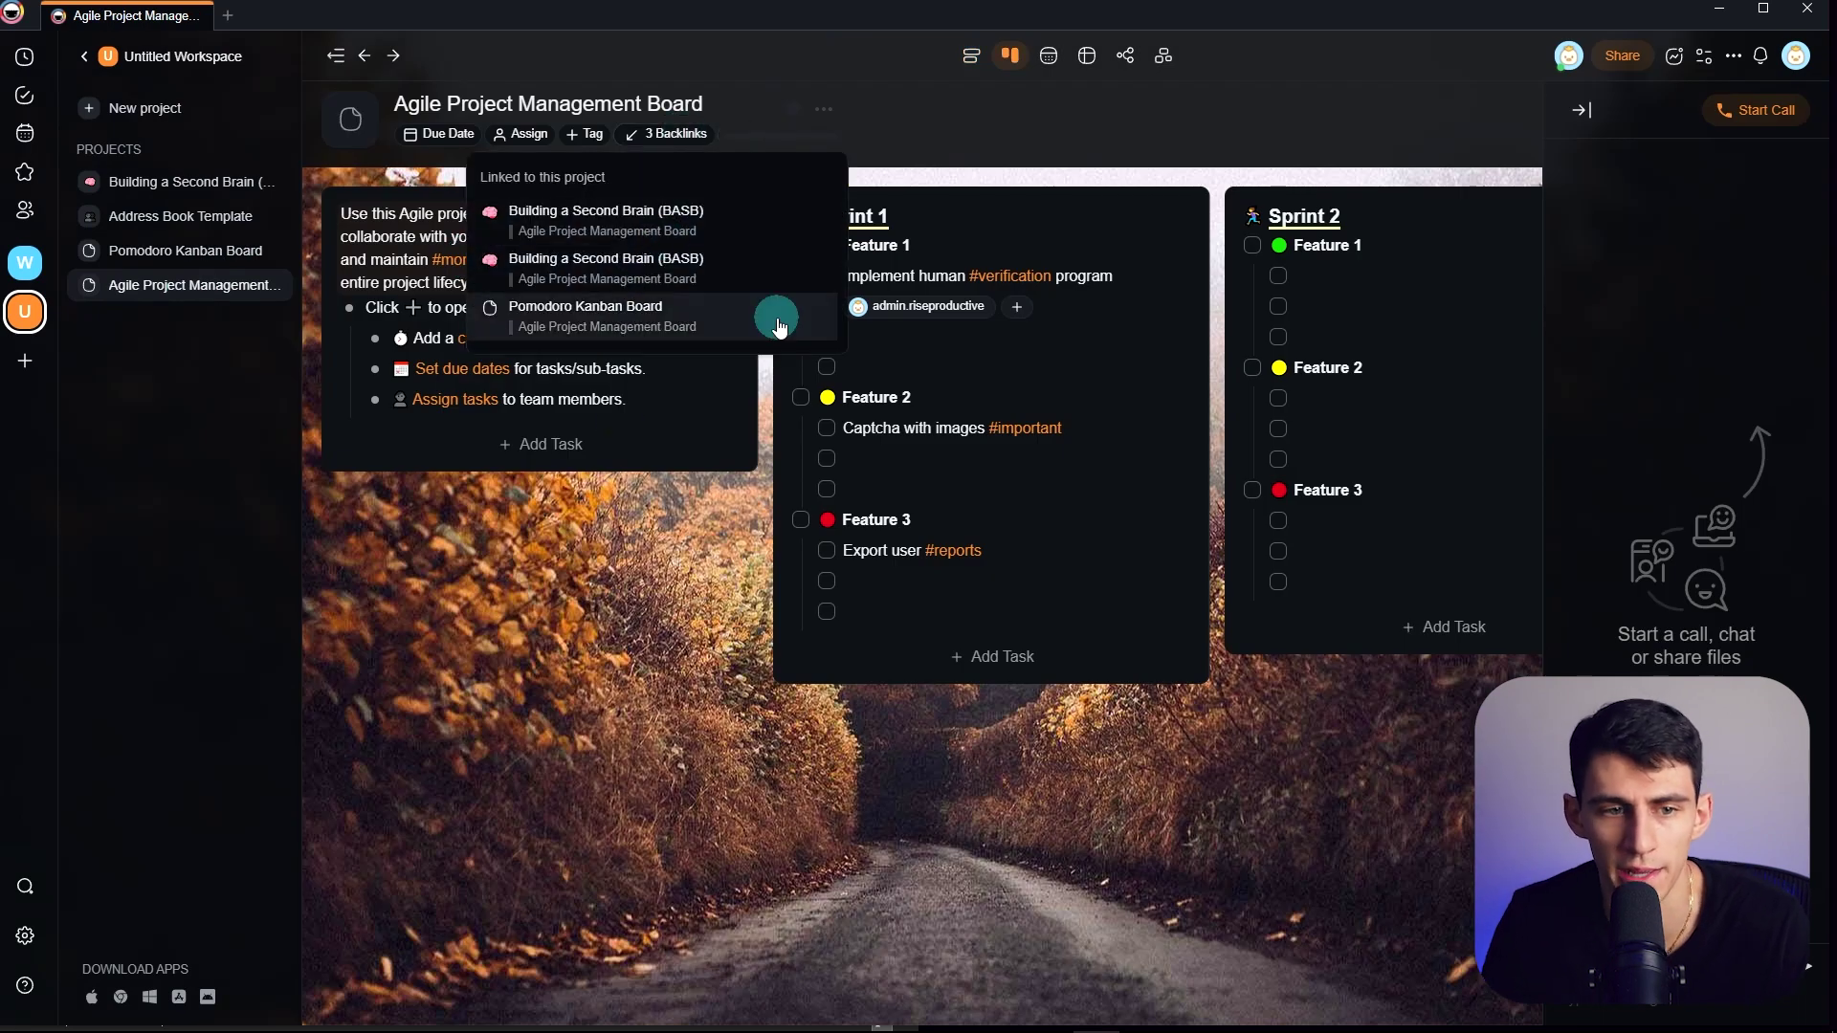
left_click(775, 218)
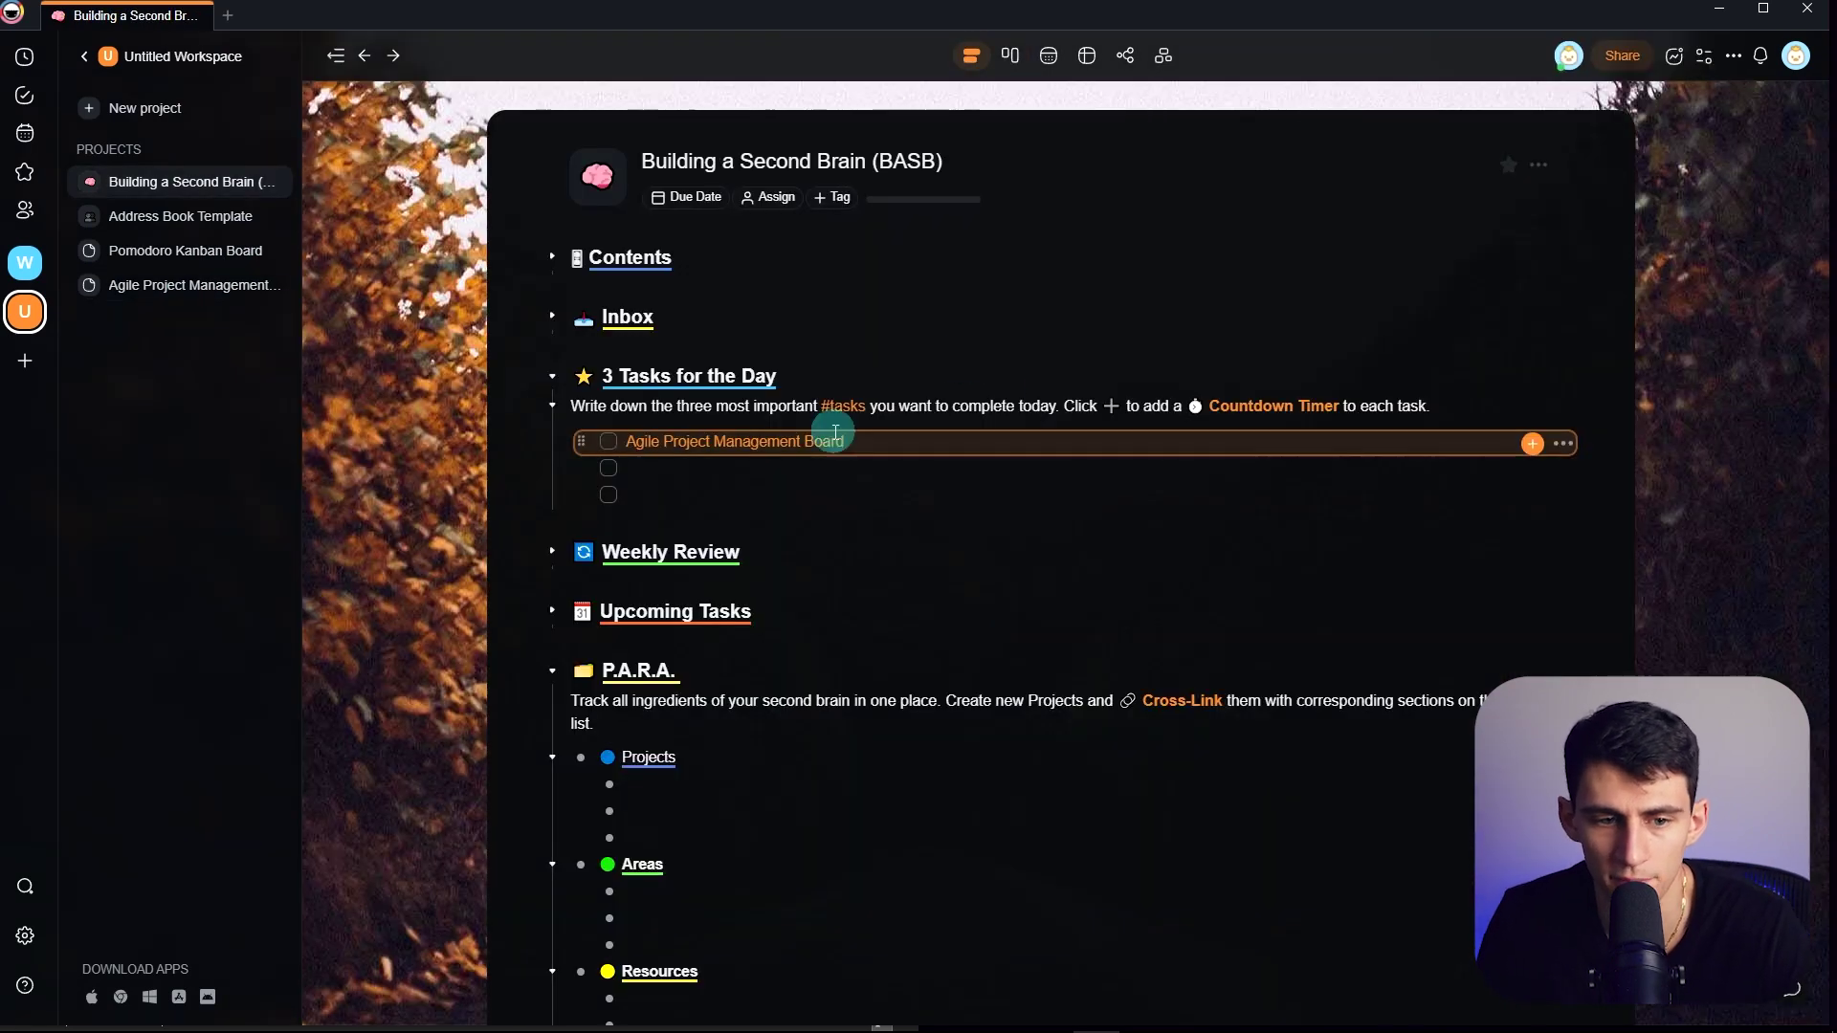